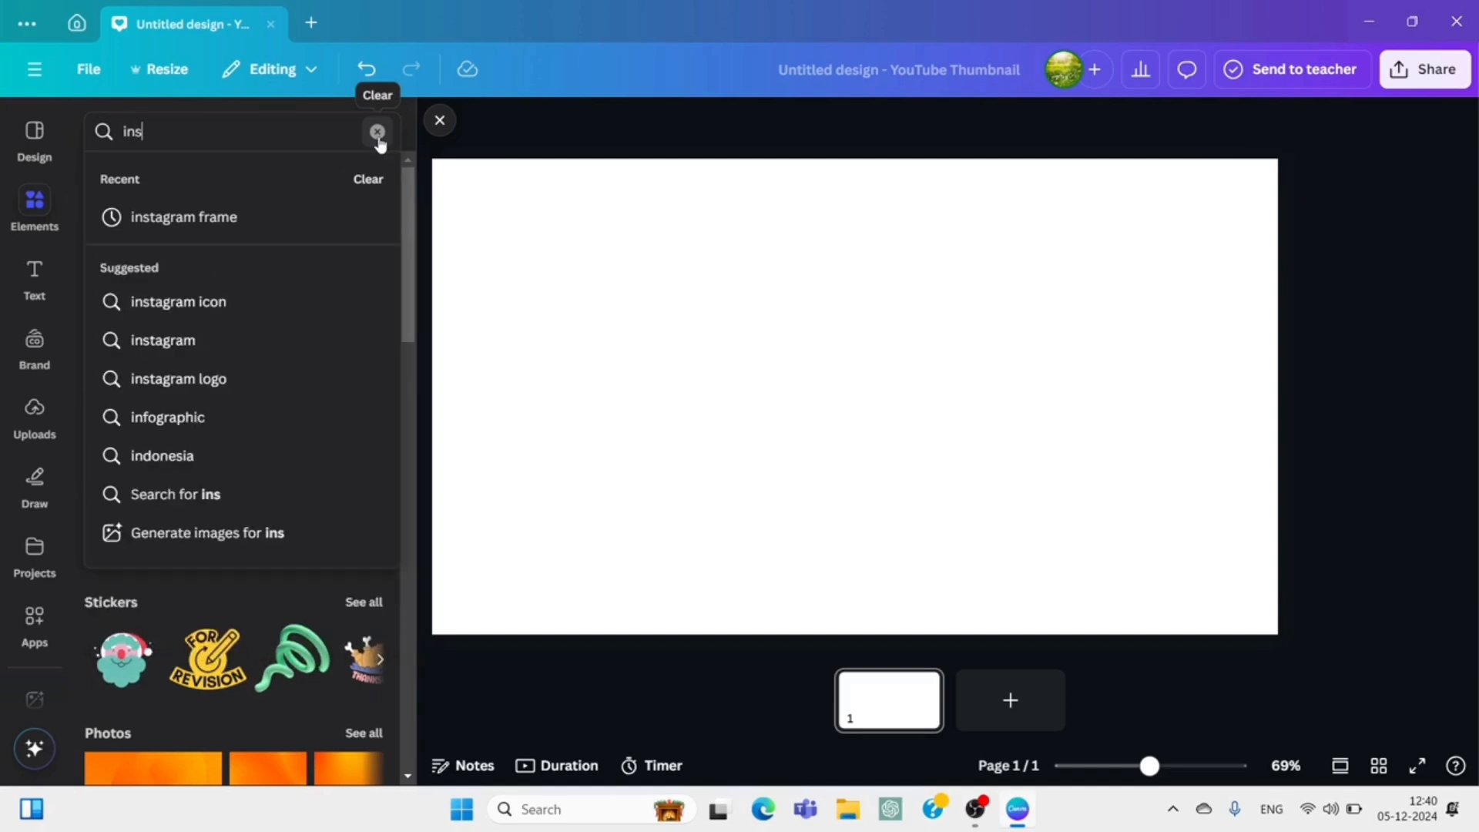
Search elements for "instagram frame", then add the first polaroid-style photo frame and shrink it in the page's upper-left corner.
type("frame")
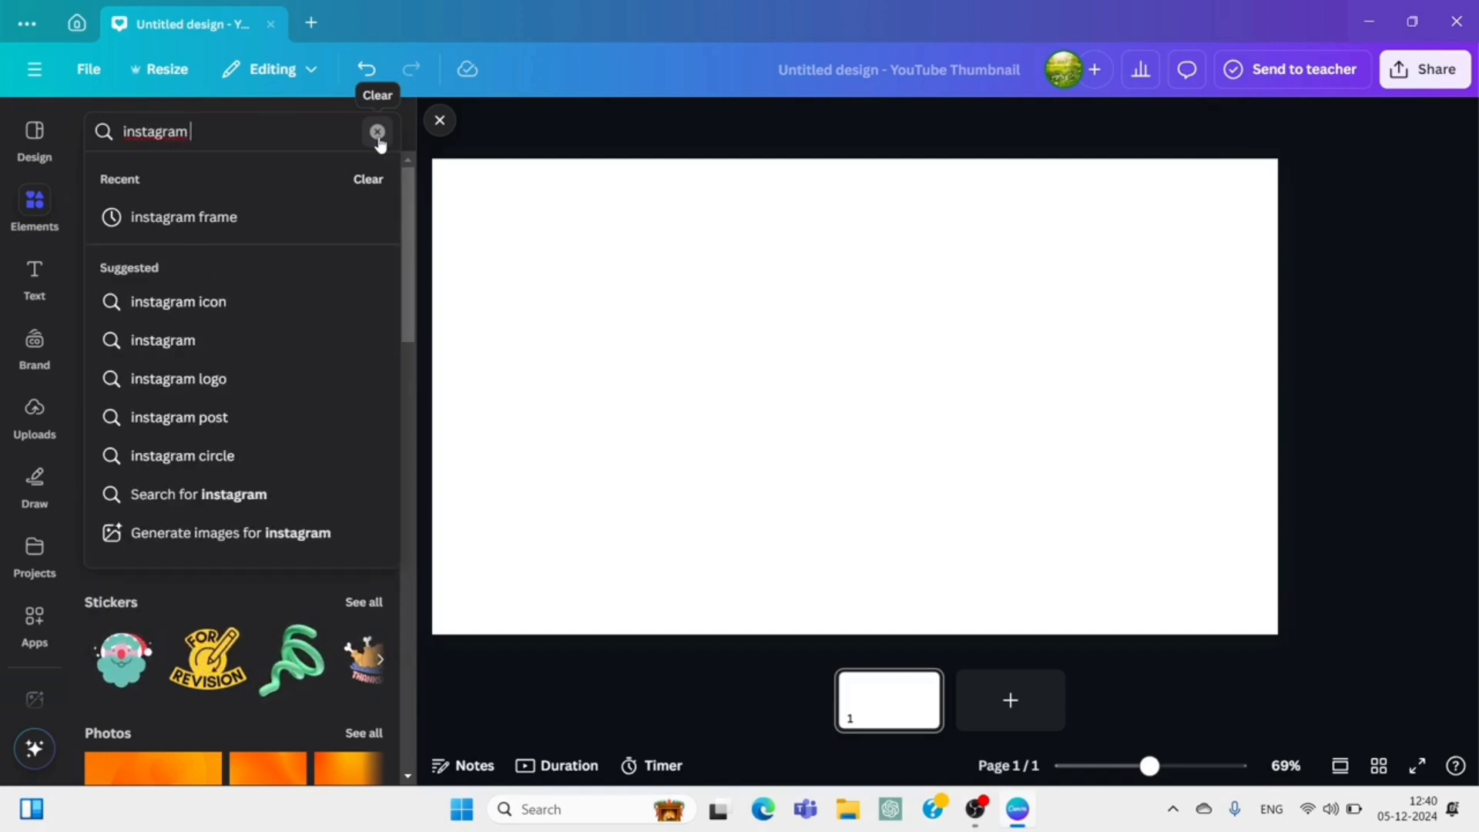
key("Return")
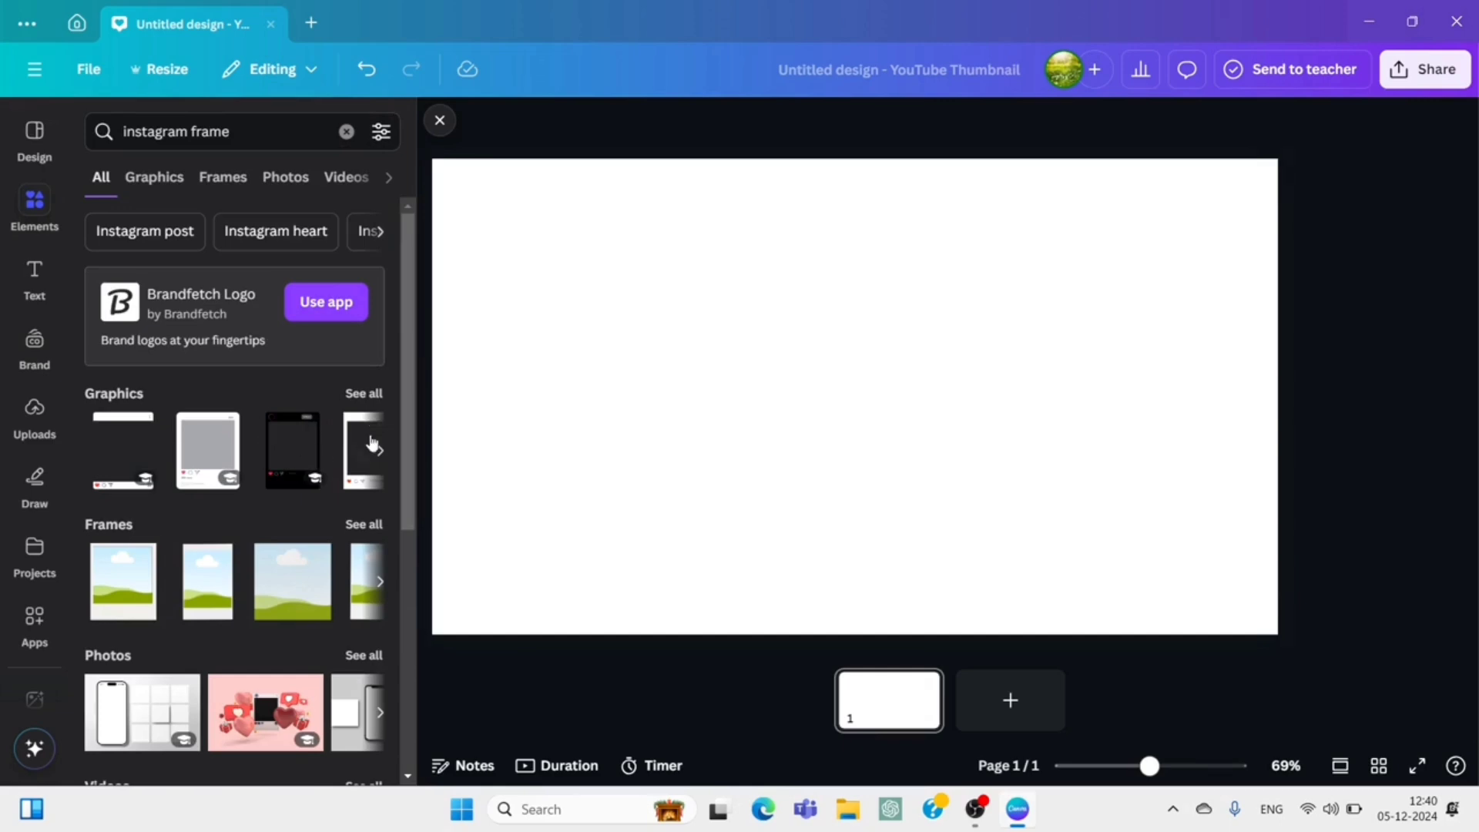
left_click(125, 589)
left_click_drag(830, 453, 540, 350)
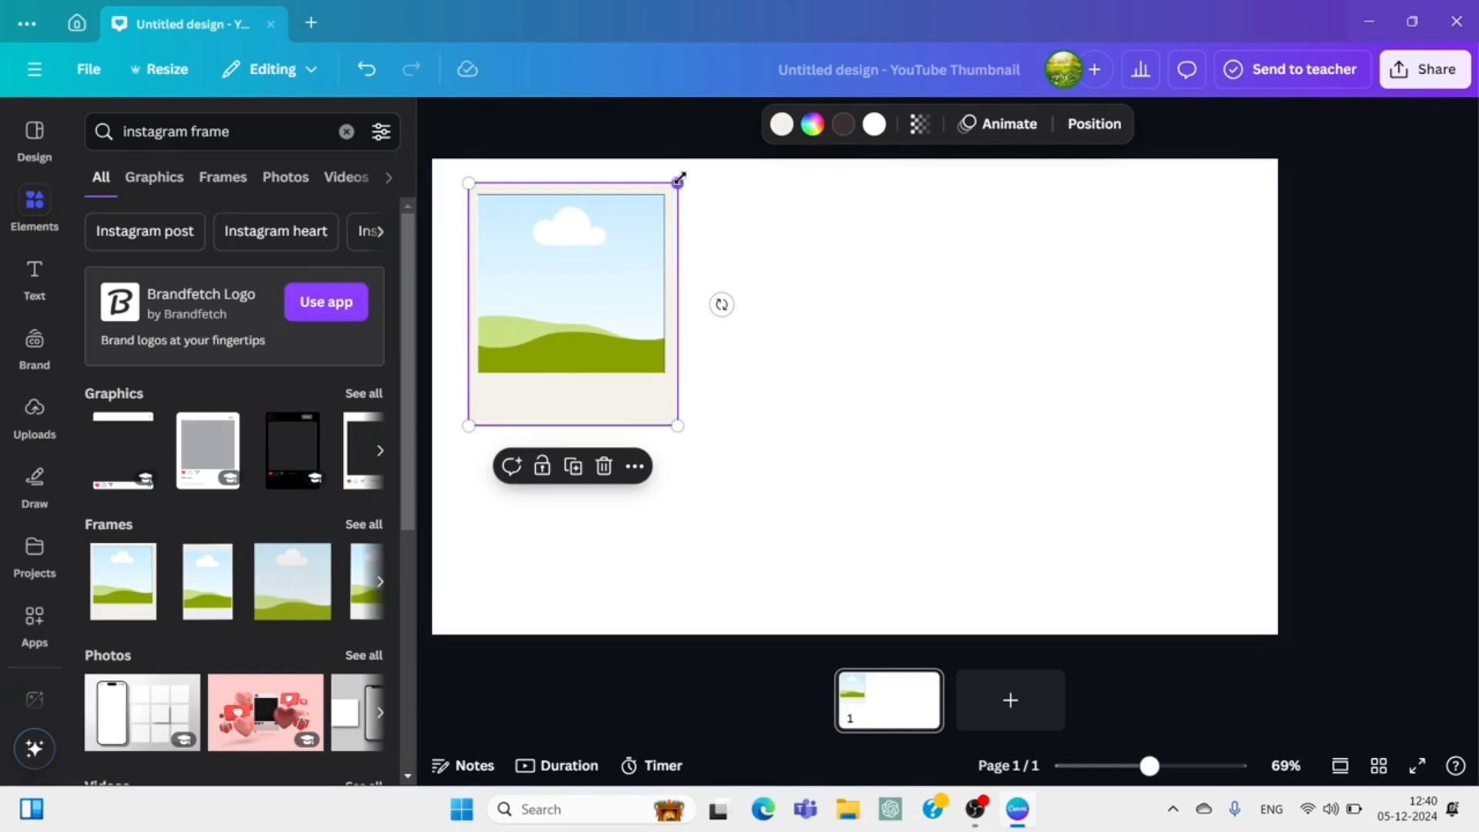
left_click_drag(678, 179, 627, 221)
left_click_drag(591, 288, 599, 267)
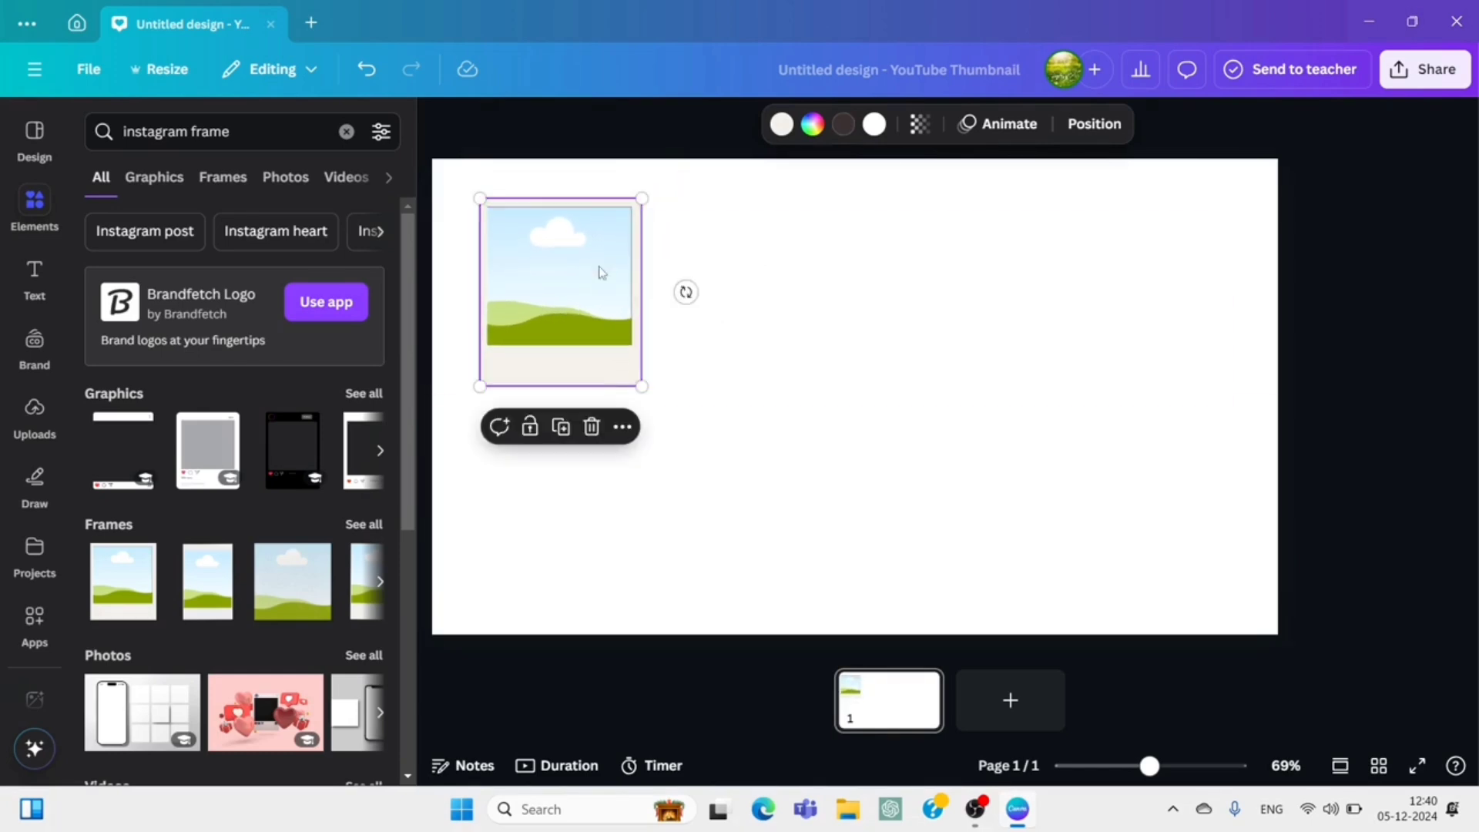
Duplicate the polaroid frame three times, placing the copies side by side to form a row of four.
left_click(561, 428)
left_click_drag(620, 284, 729, 305)
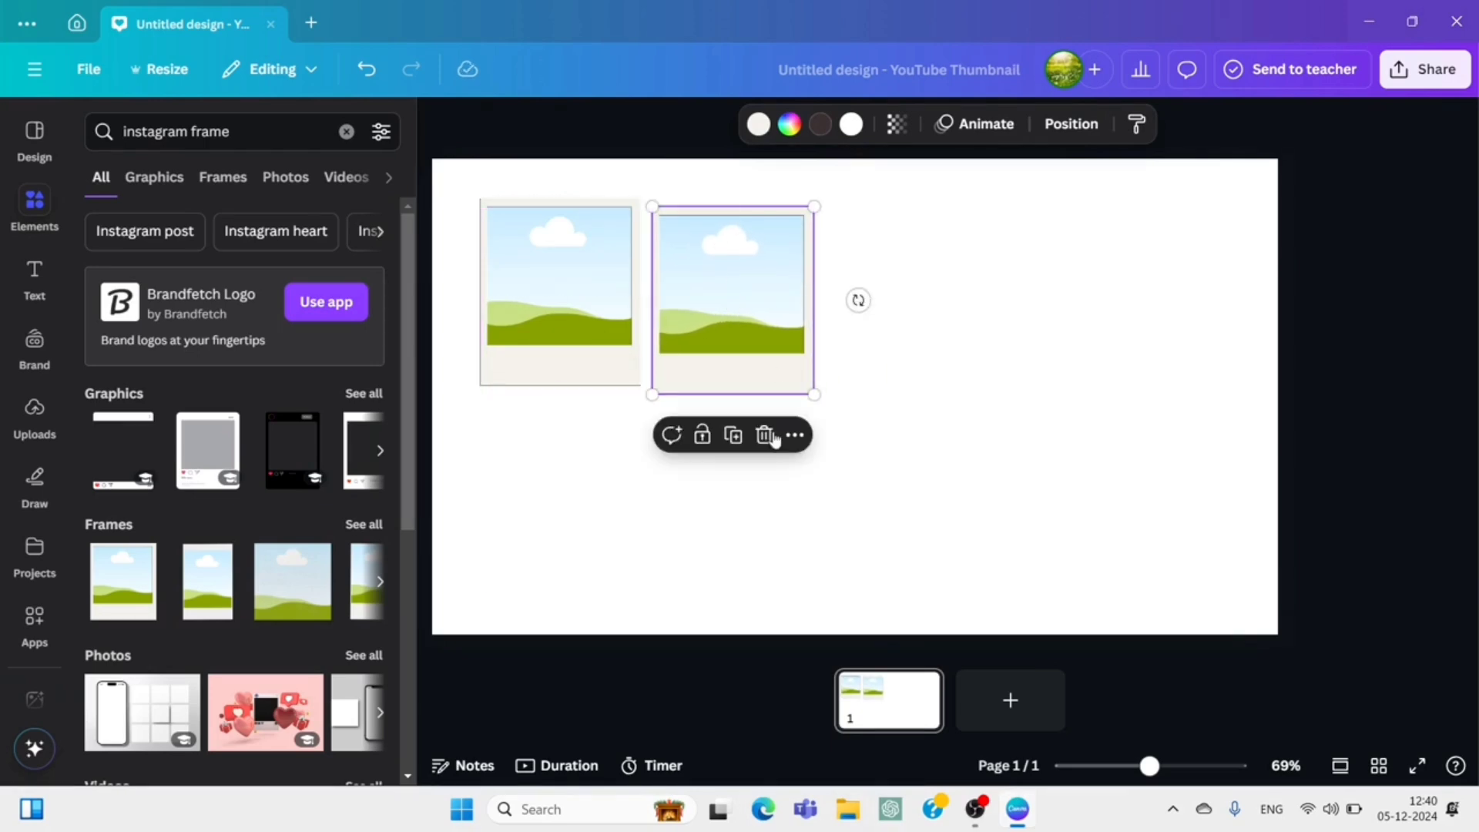
left_click(732, 435)
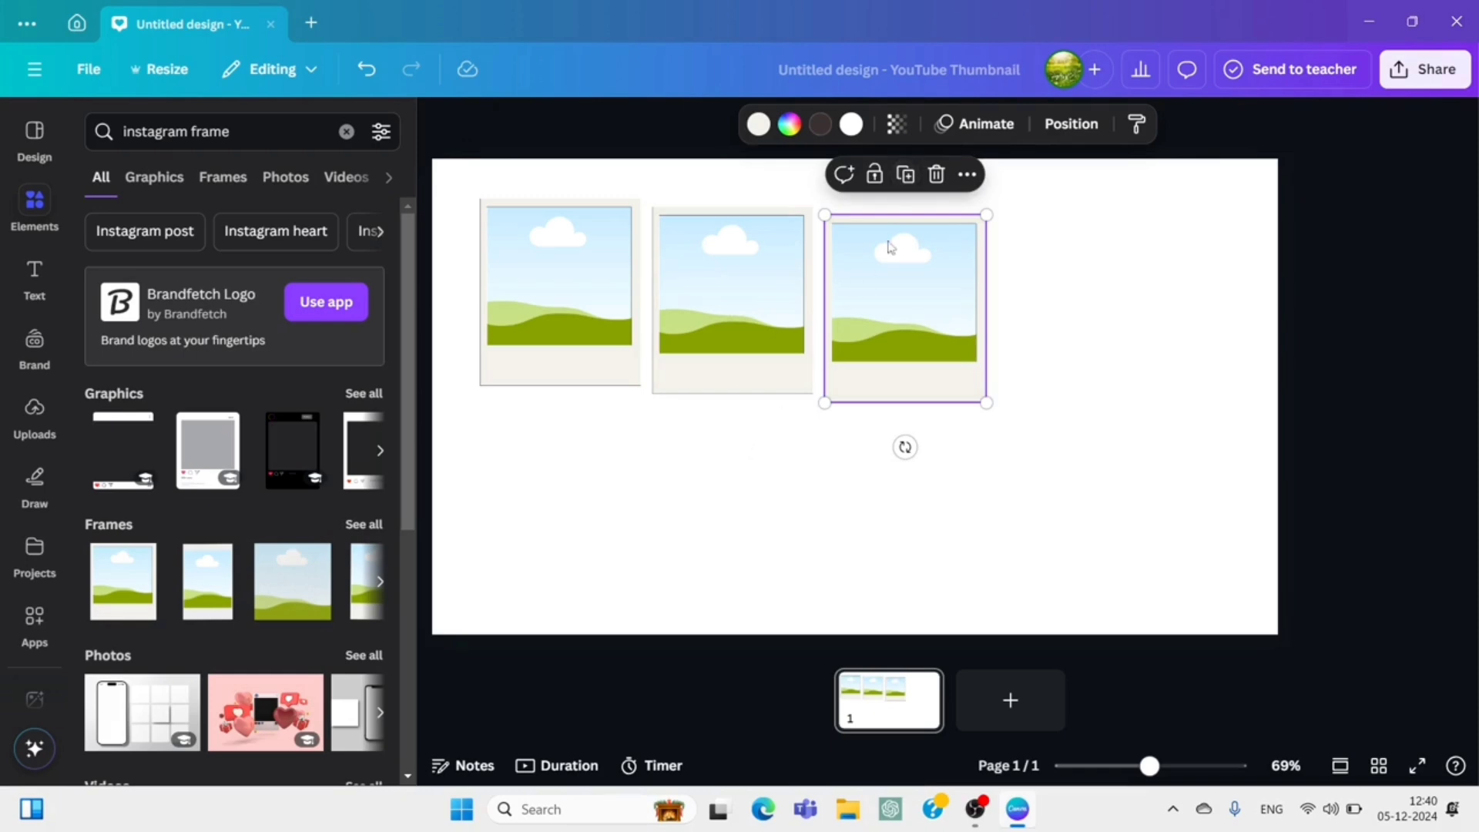
left_click(907, 175)
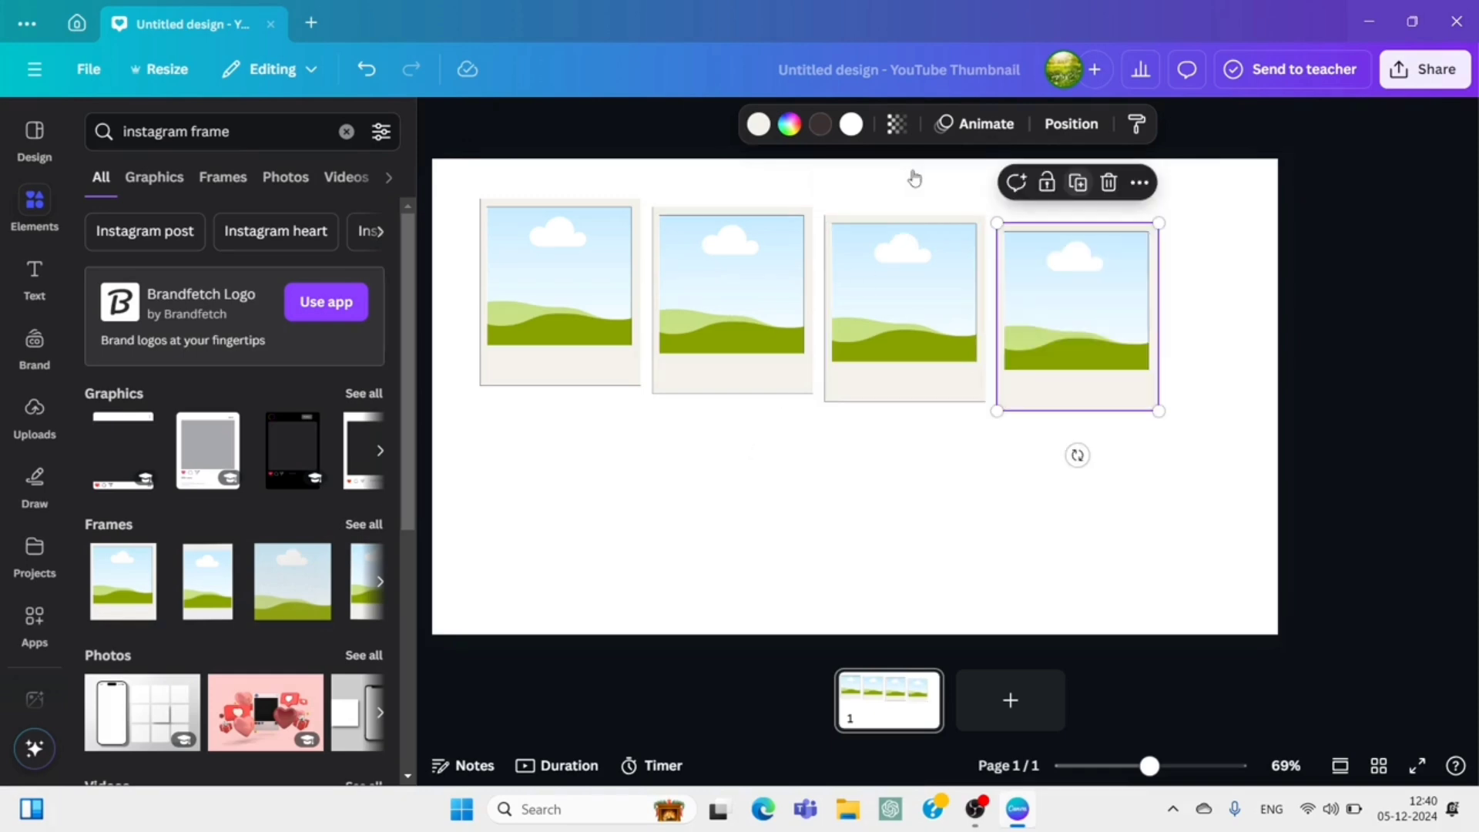
Align the second, third and fourth frames level with the first frame in the row.
left_click(765, 282)
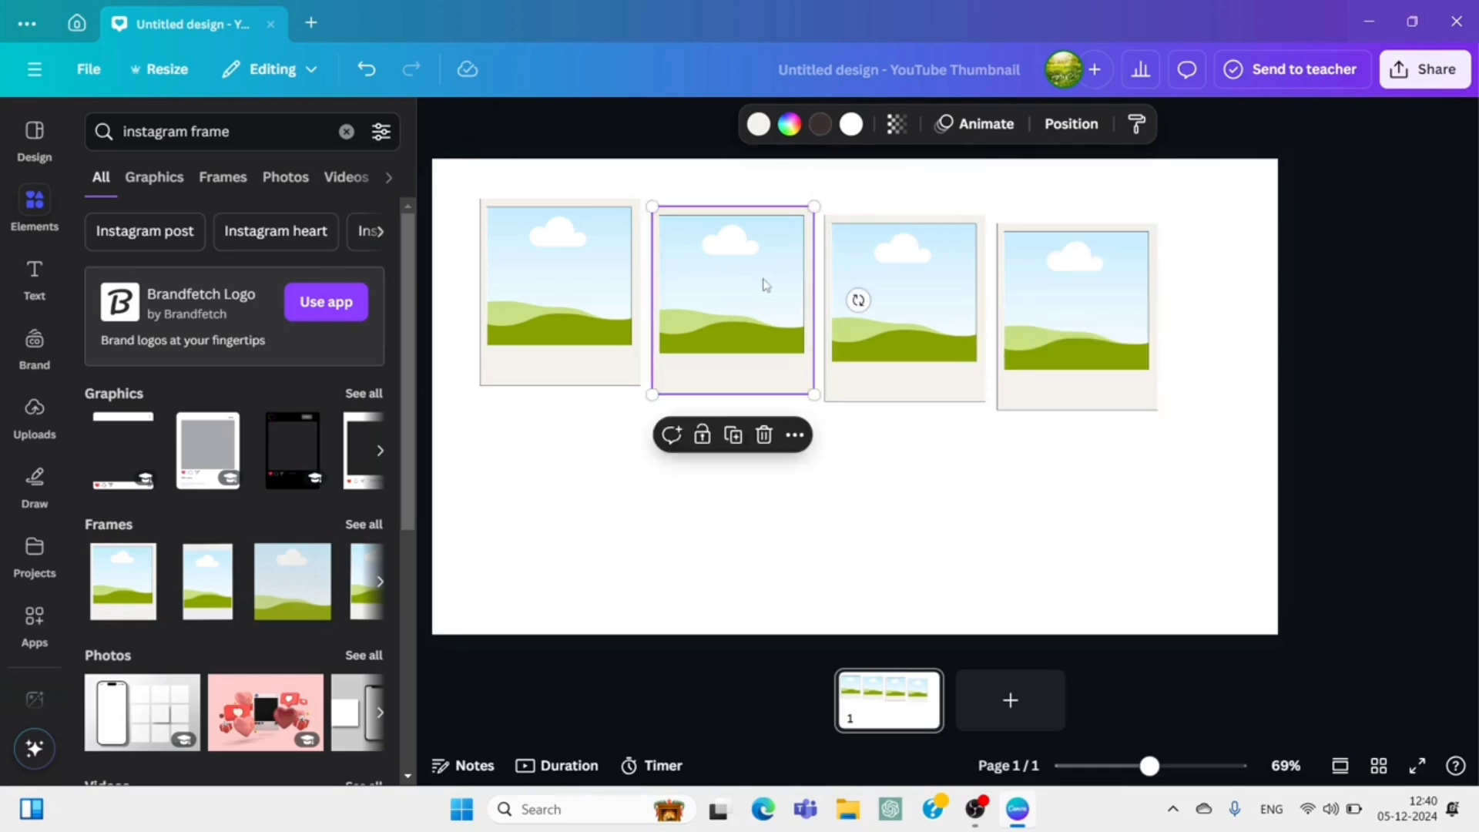
left_click(855, 290)
left_click_drag(855, 290, 891, 303)
left_click(1077, 366)
left_click_drag(1087, 363, 1084, 334)
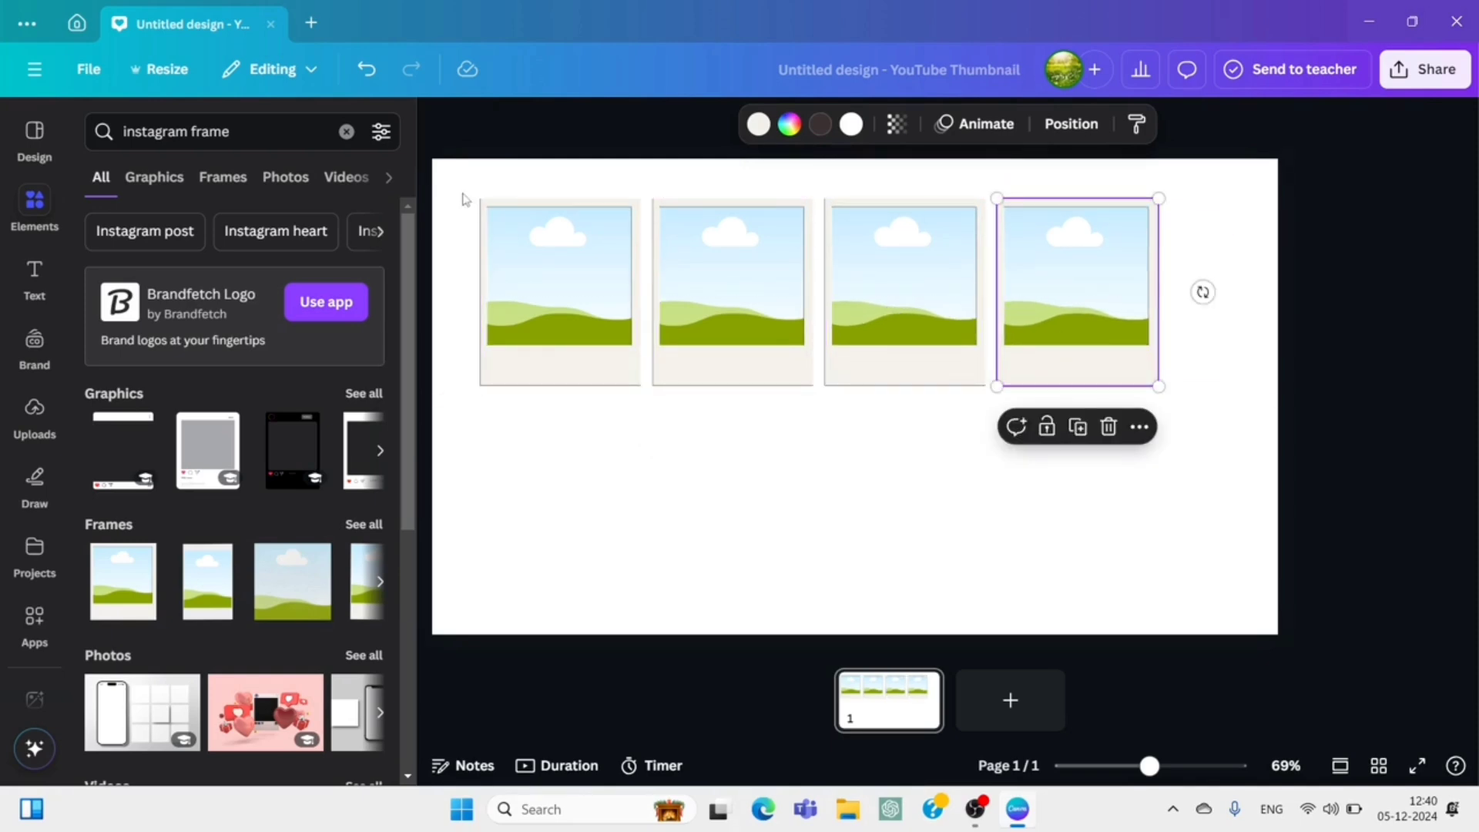
Center the row of four frames horizontally on the page and duplicate it as a second row directly beneath.
left_click_drag(465, 199, 1177, 407)
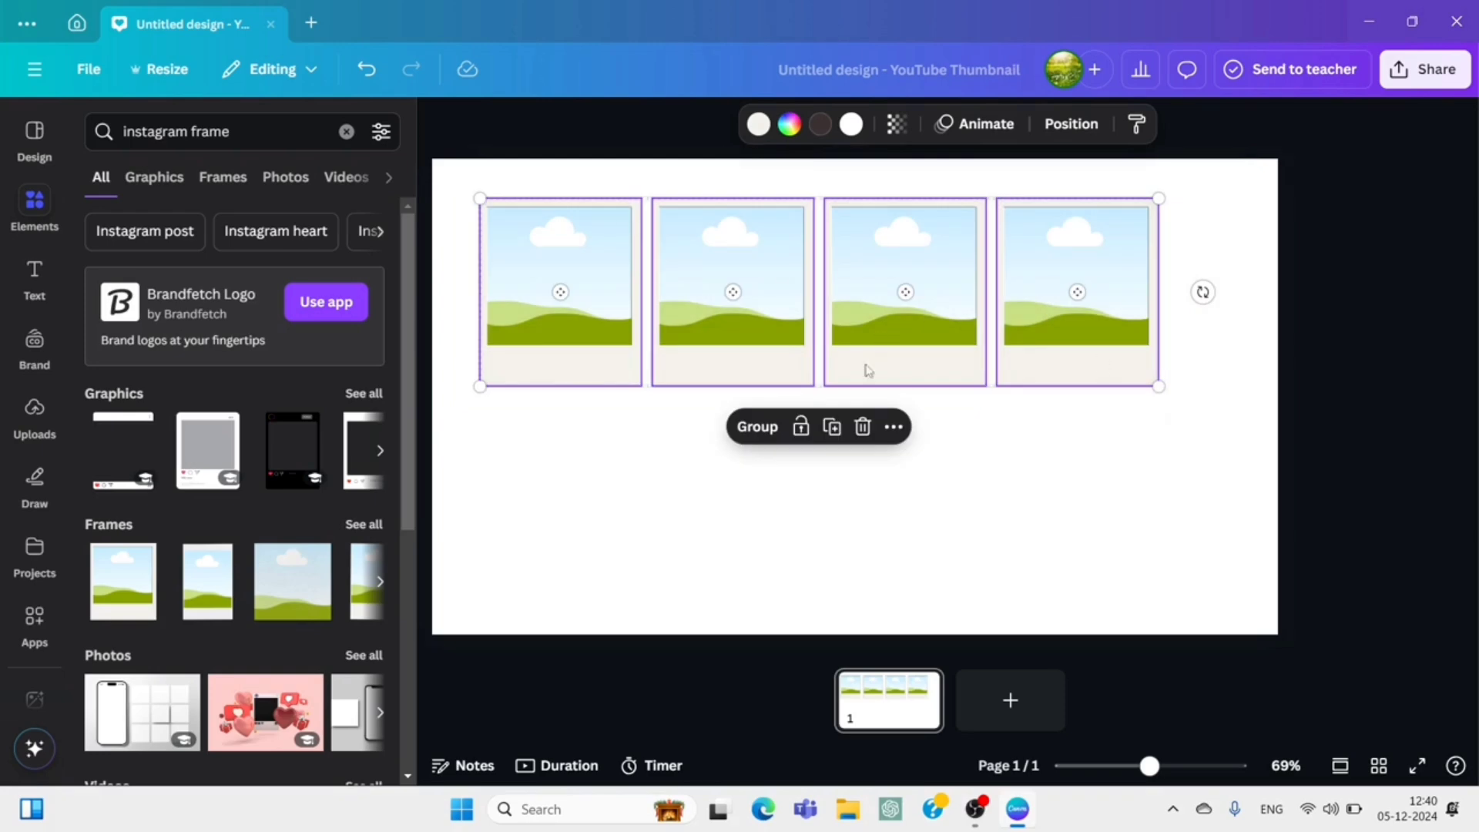
mouse_move(852, 369)
left_mouse_down()
mouse_move(895, 357)
mouse_move(878, 371)
left_mouse_up()
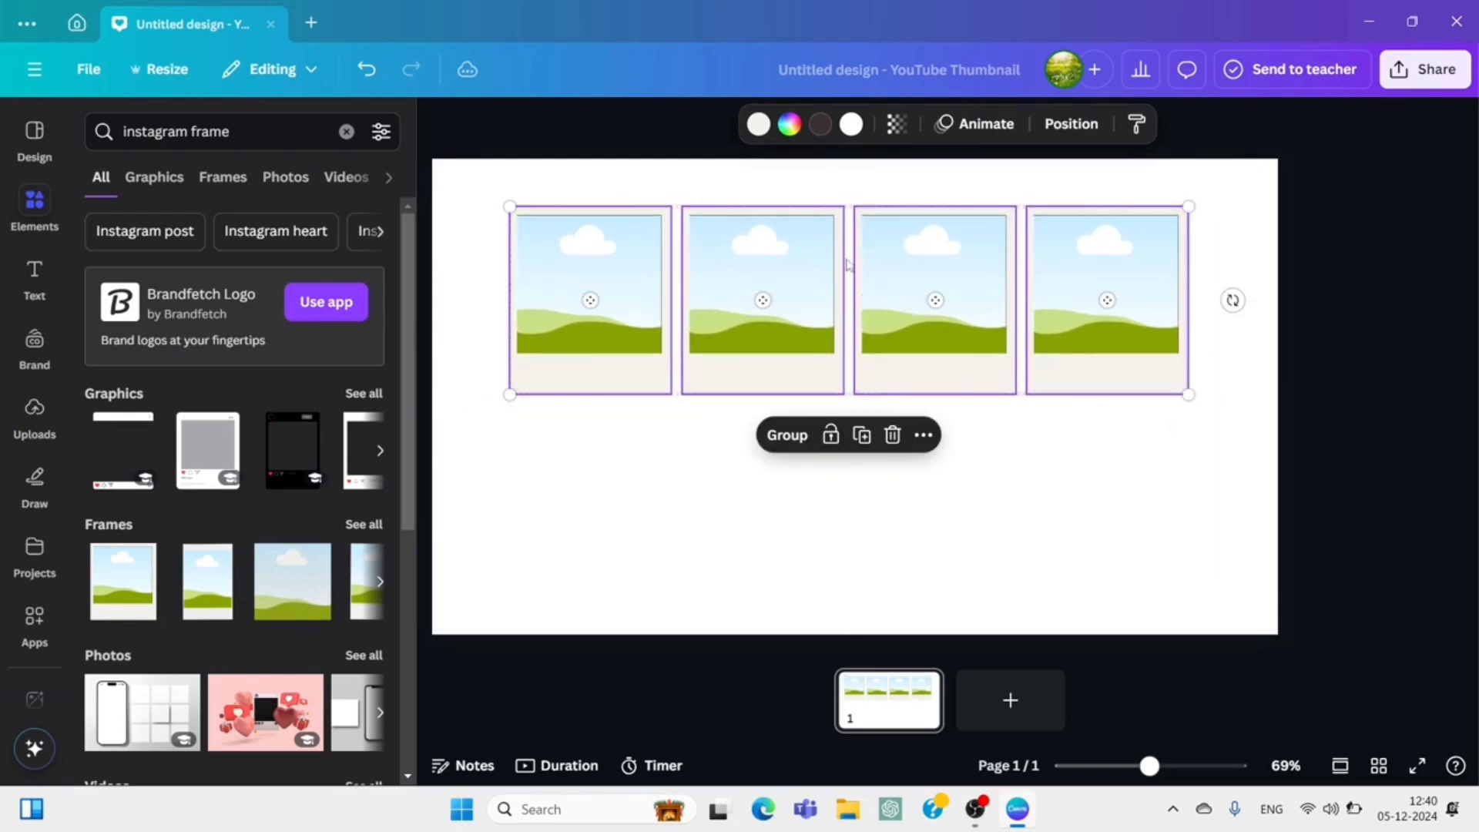
left_click(861, 435)
left_click_drag(852, 363, 843, 519)
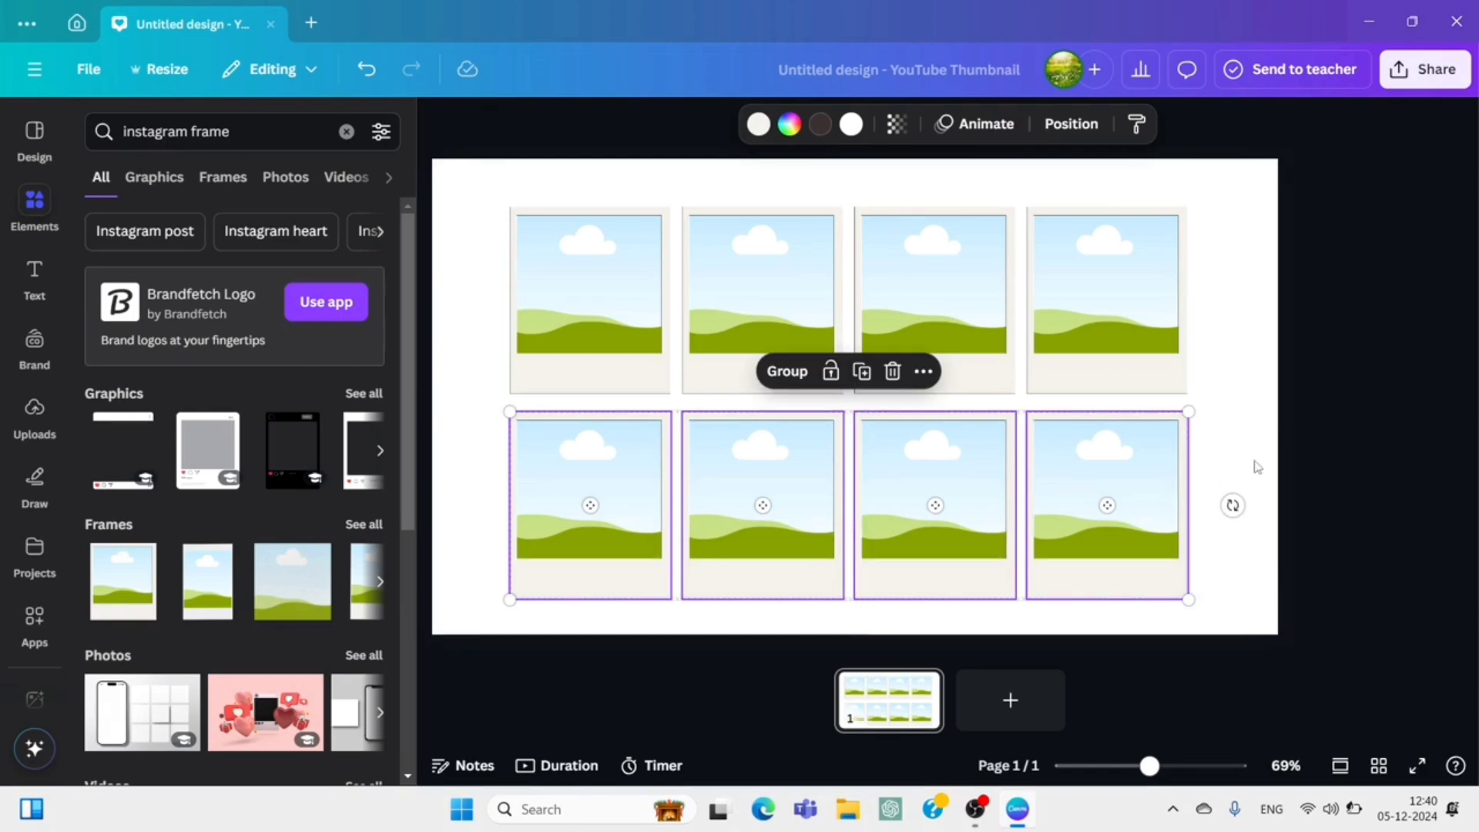
left_click(1341, 466)
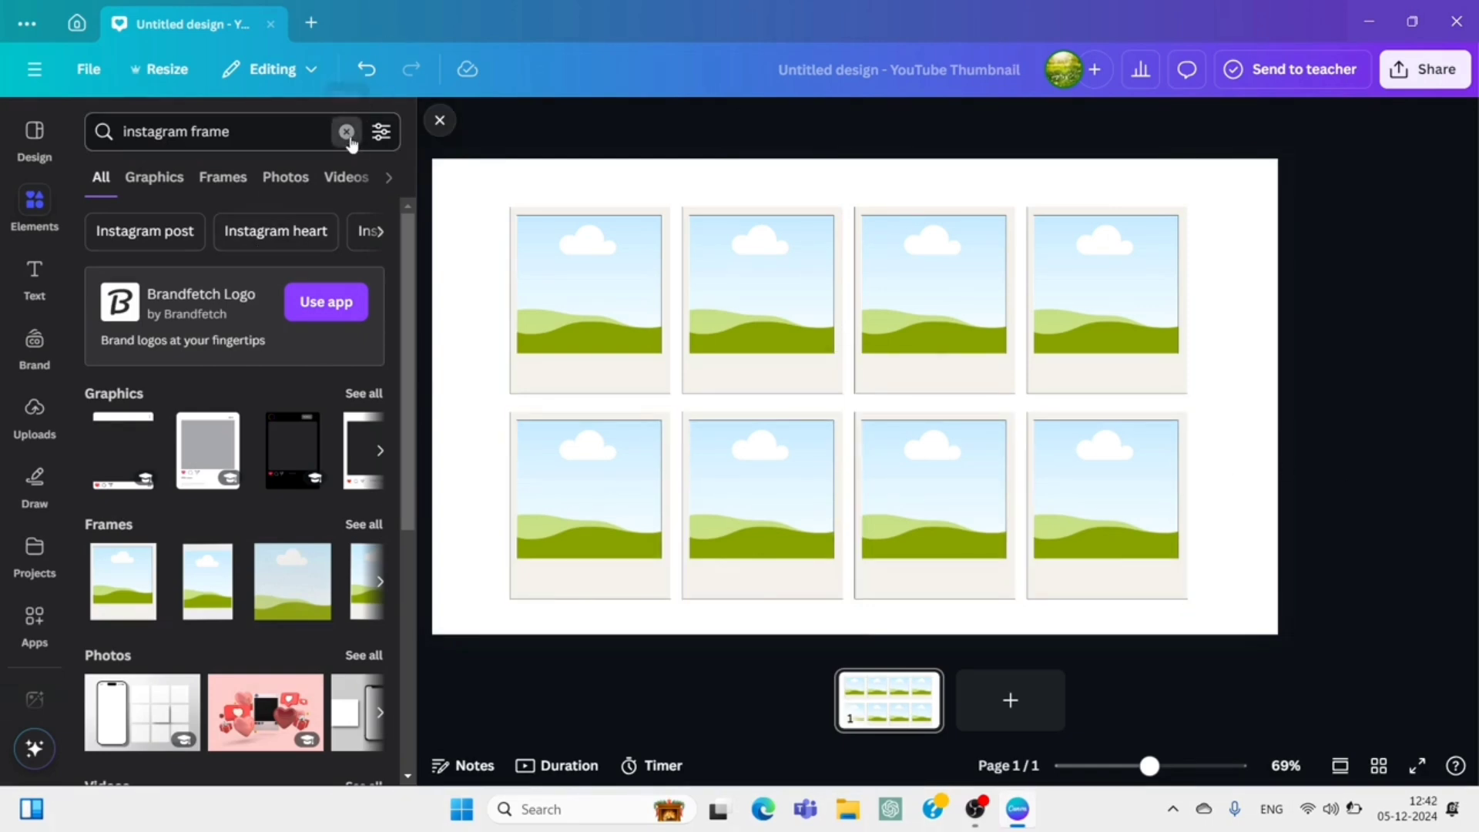
Search the photos for "fish" and fill the upper row's first frame with the clownfish photo on a green background.
left_click(347, 133)
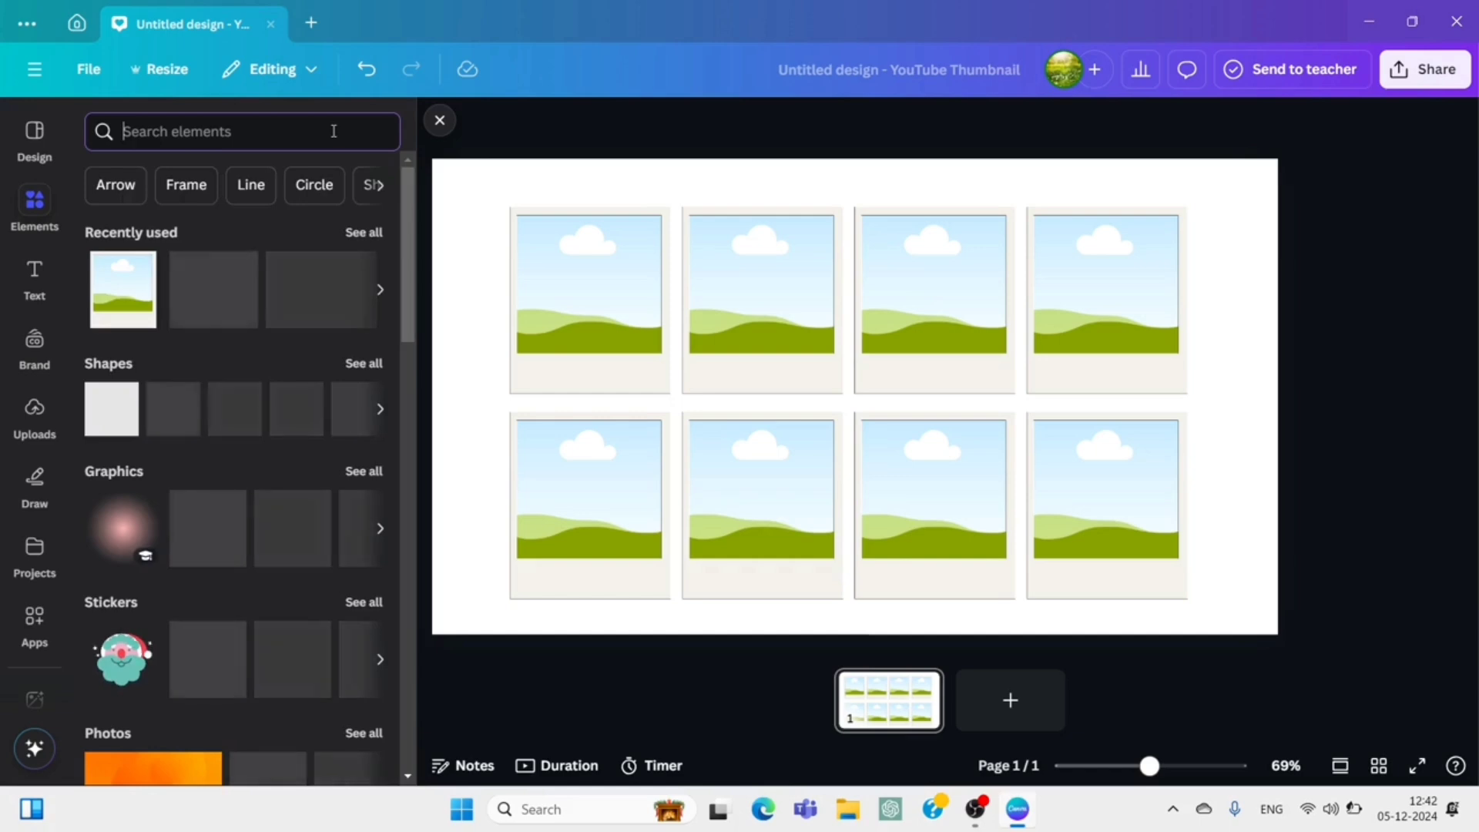
type("fish")
key("Return")
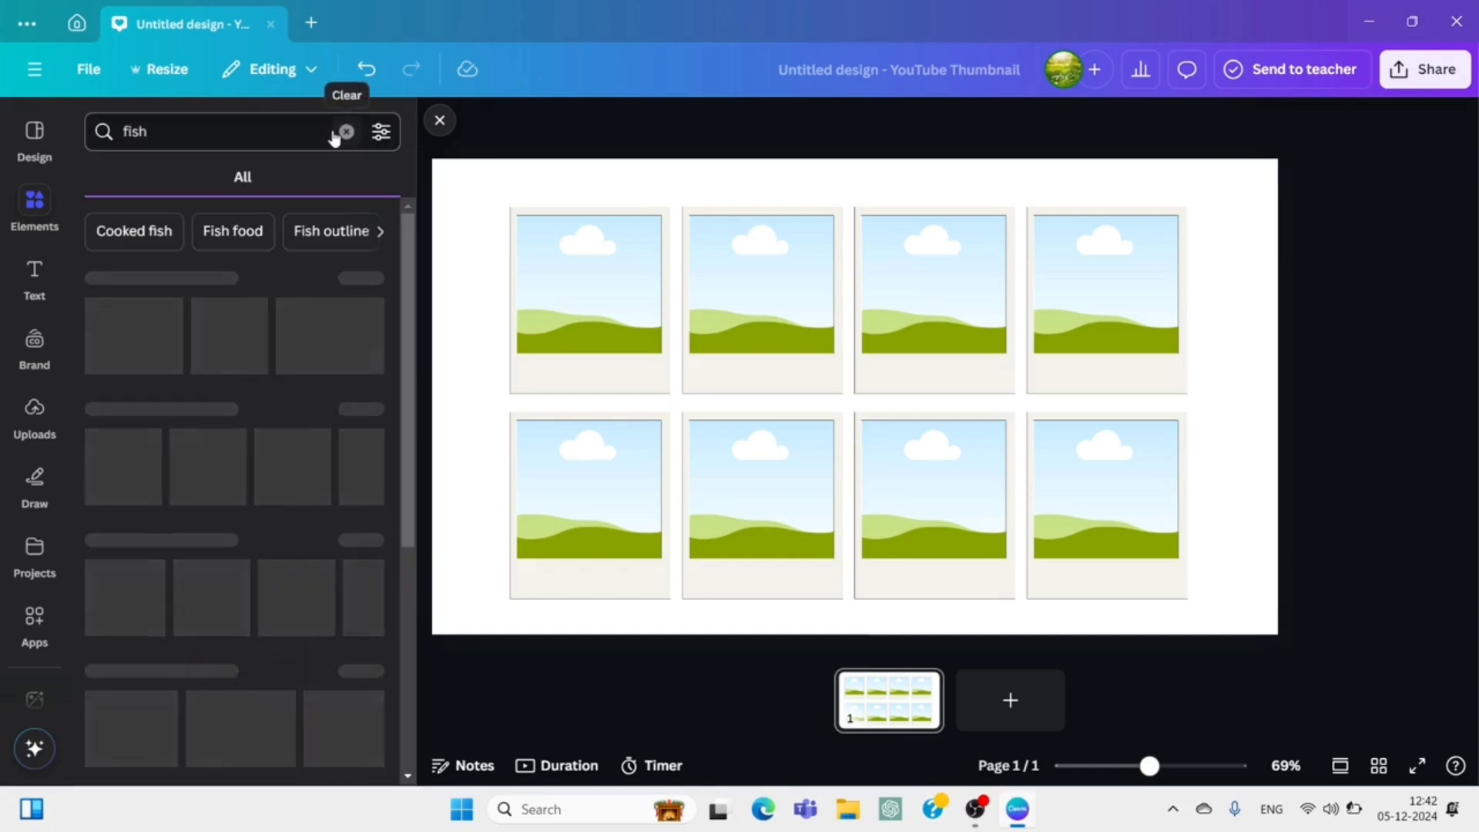
left_click(370, 408)
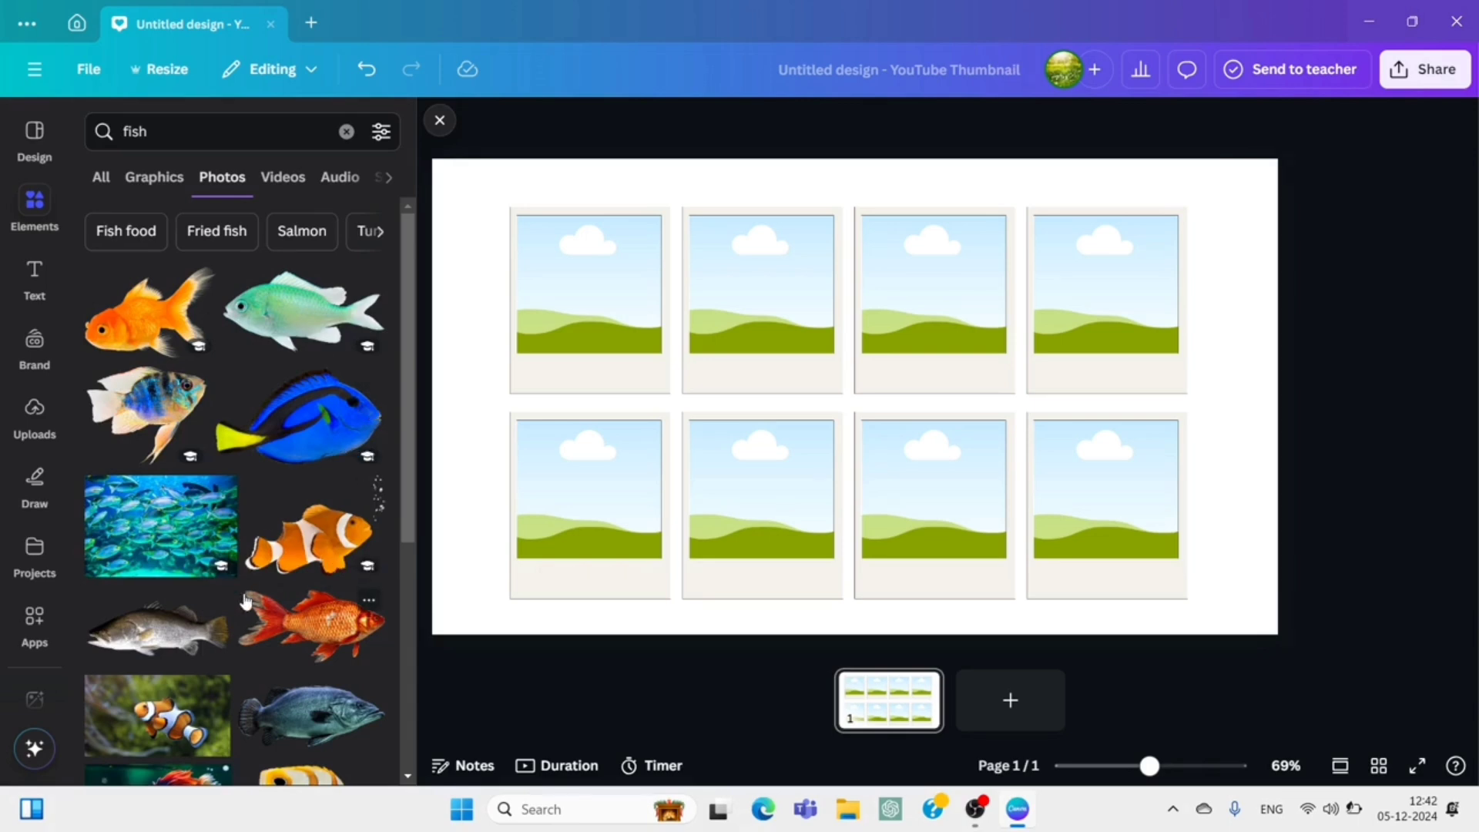
scroll(245, 601, "down", 3)
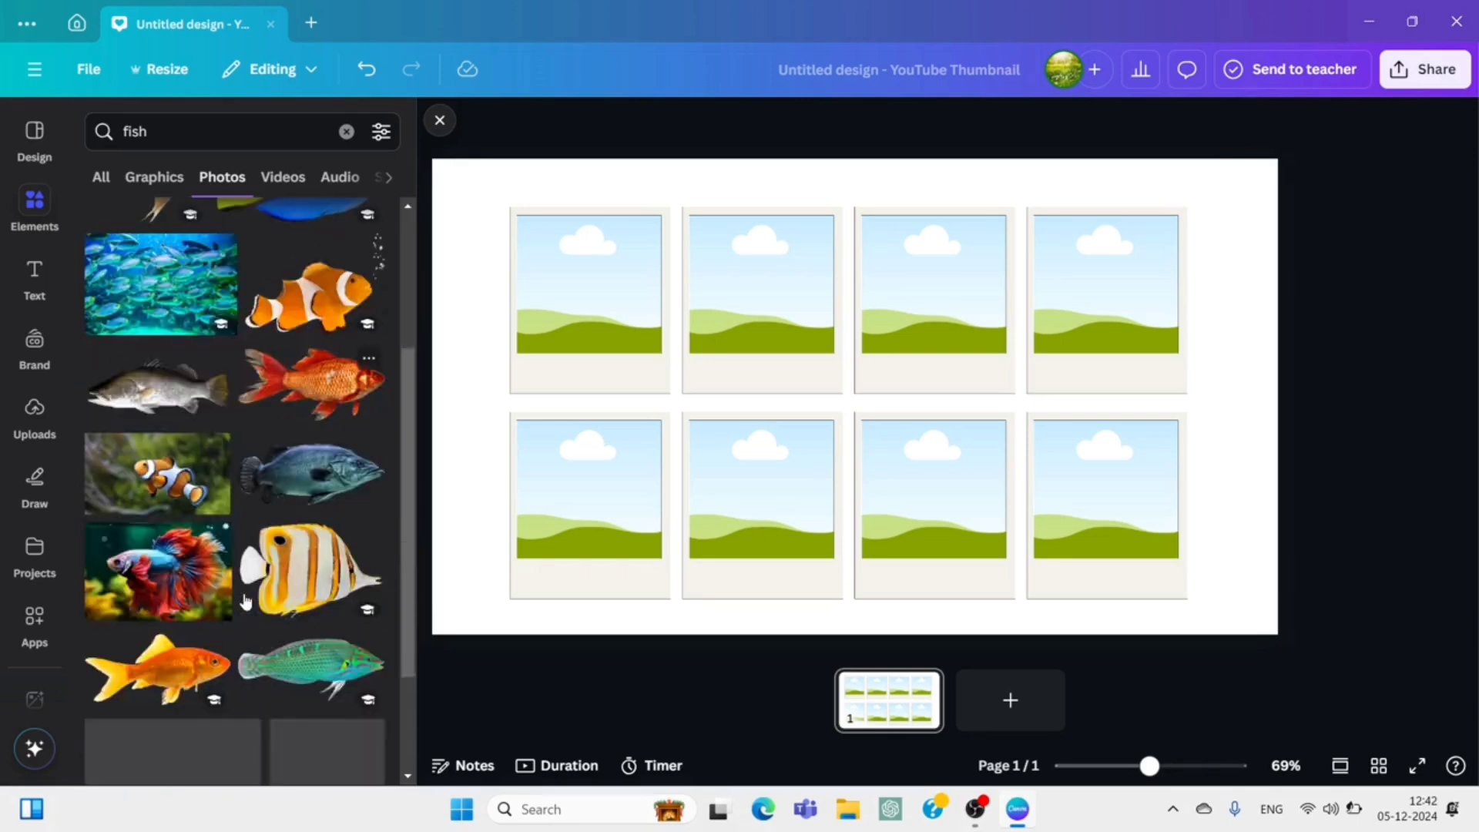
left_click(153, 483)
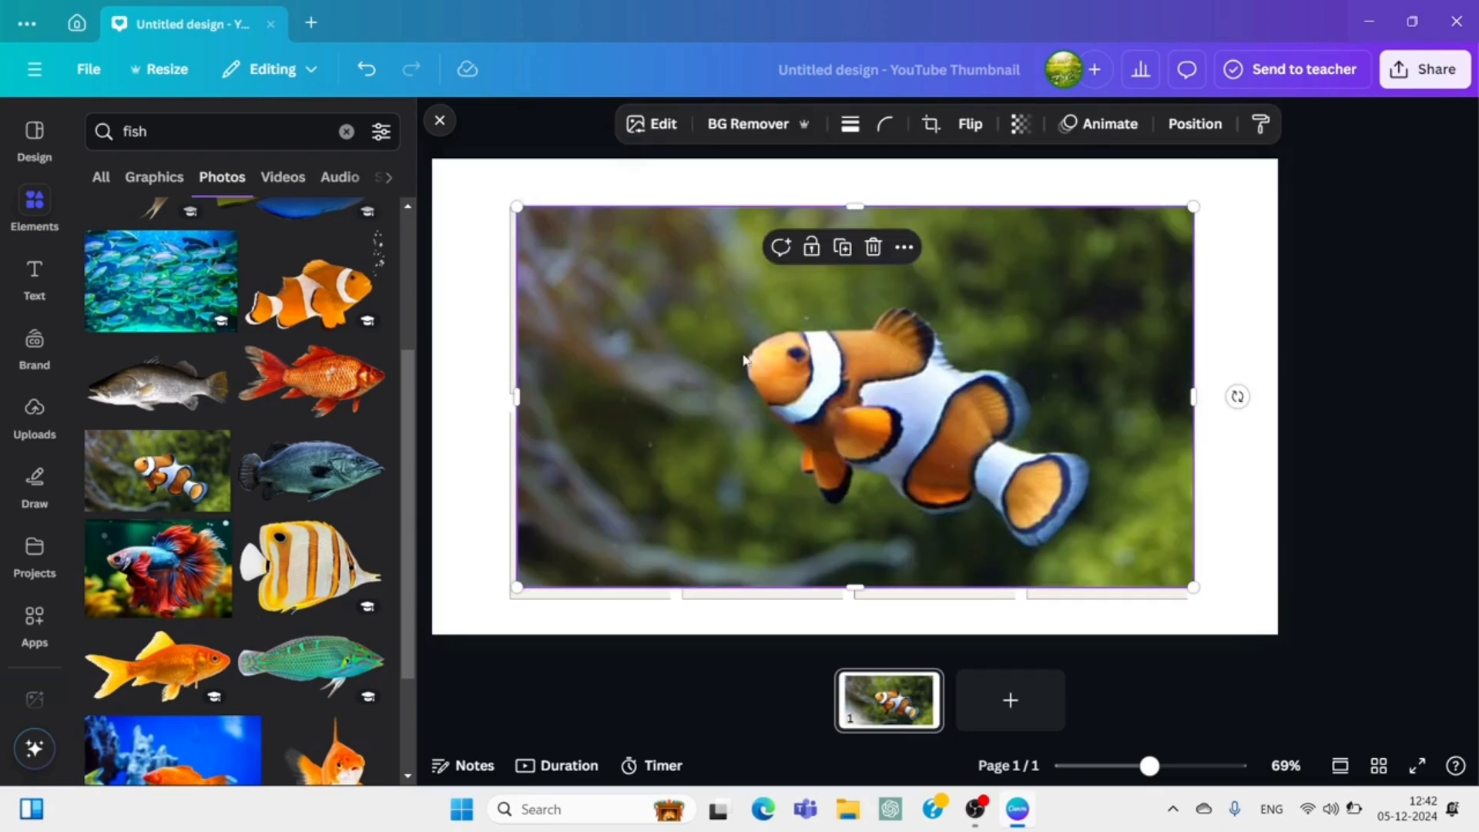
left_click_drag(866, 406, 597, 323)
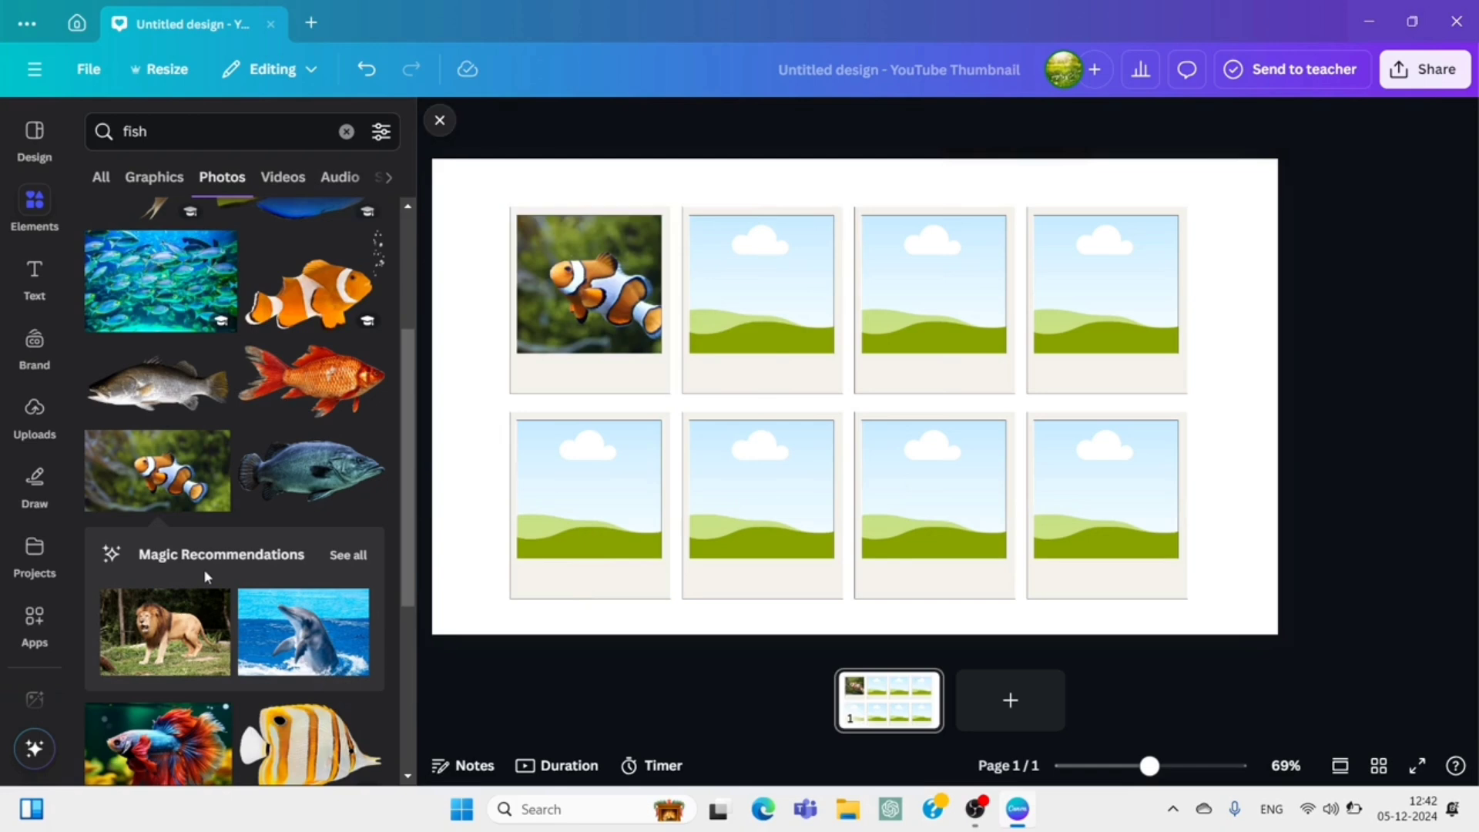
Fill the upper row's second frame with the red and blue betta photo and the third with the goldfish photo.
scroll(203, 568, "down", 3)
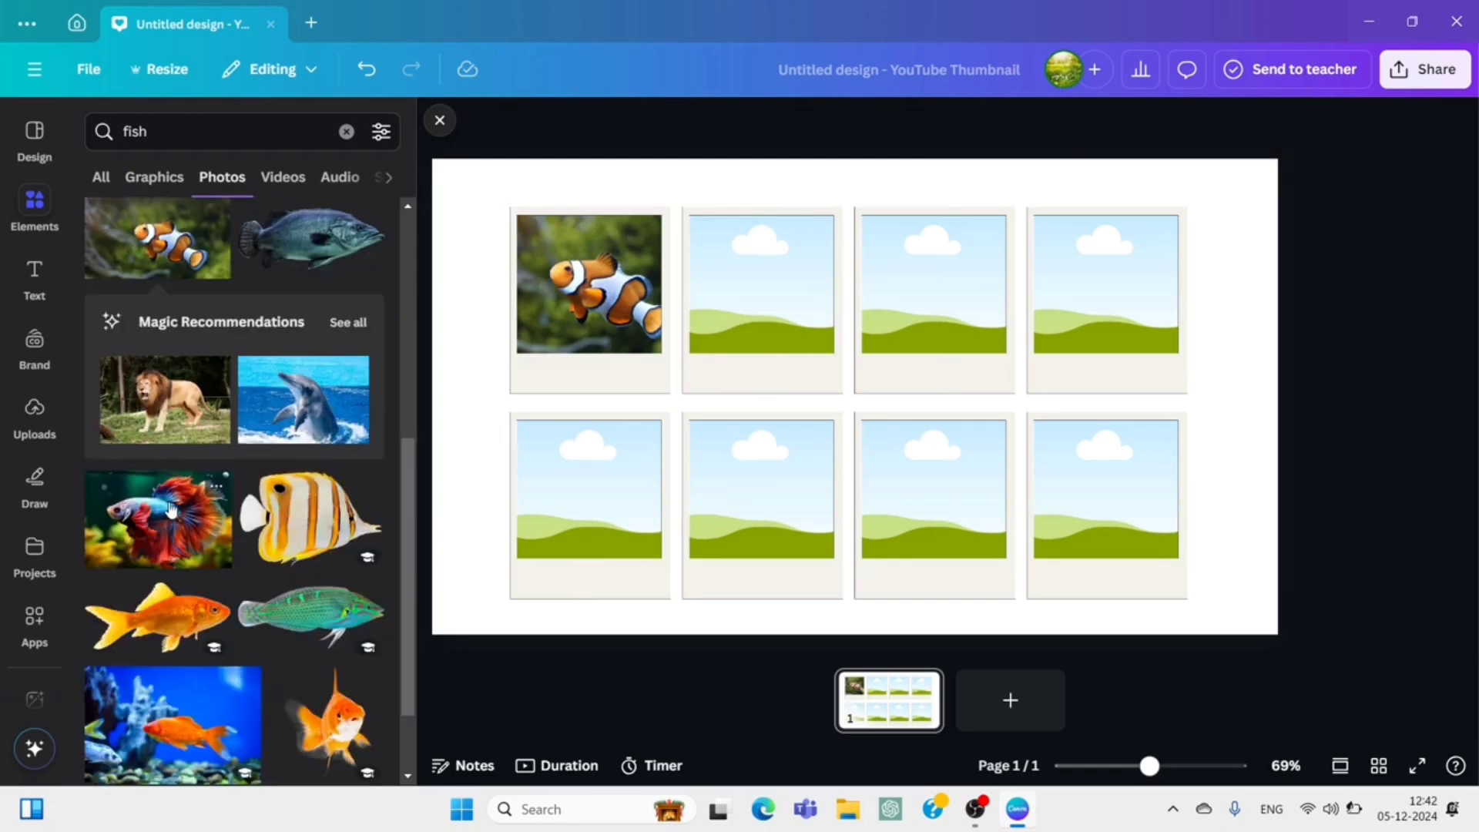
left_click(171, 510)
left_click_drag(826, 396, 776, 291)
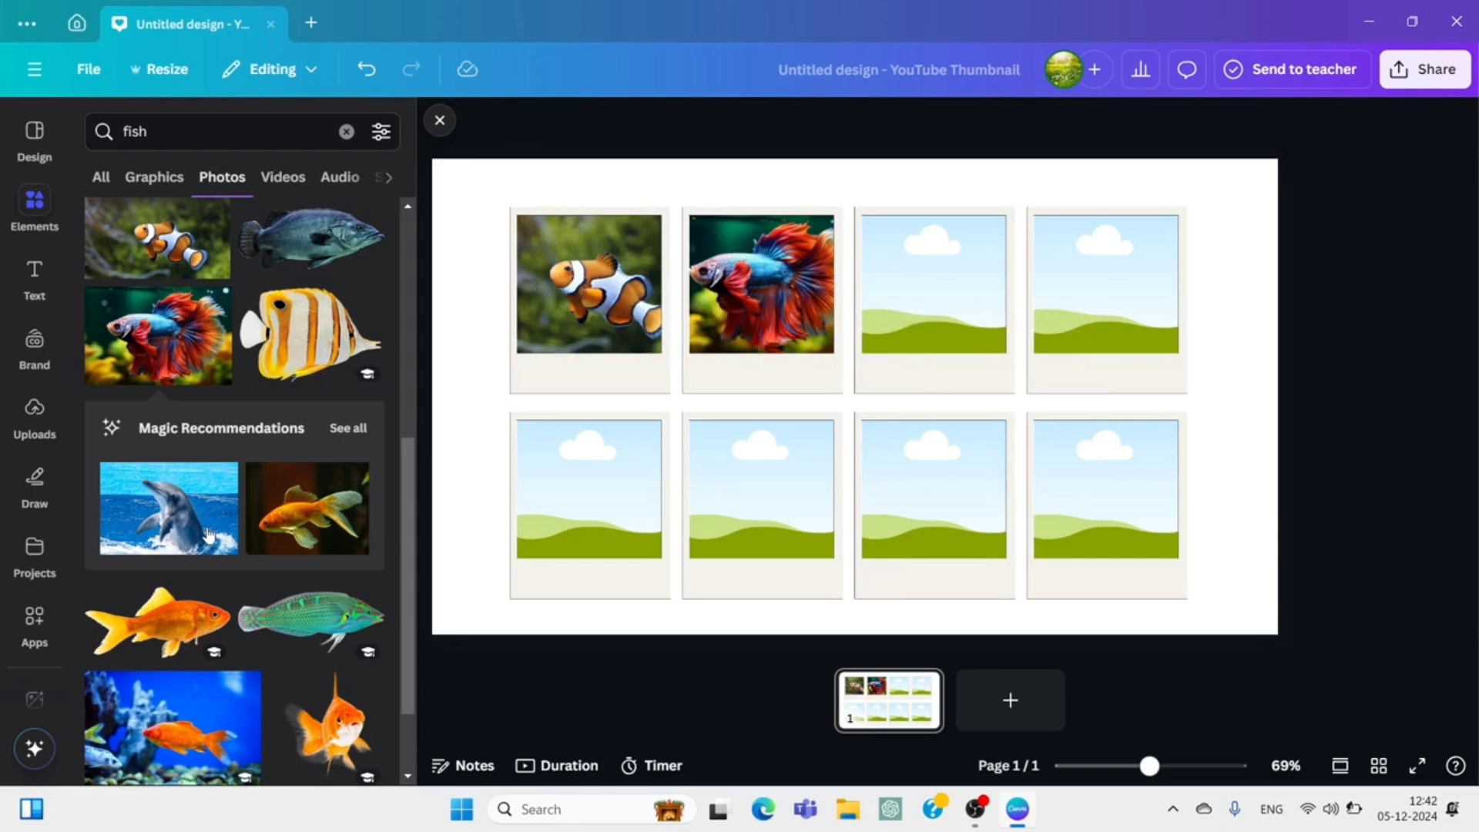
left_click(315, 484)
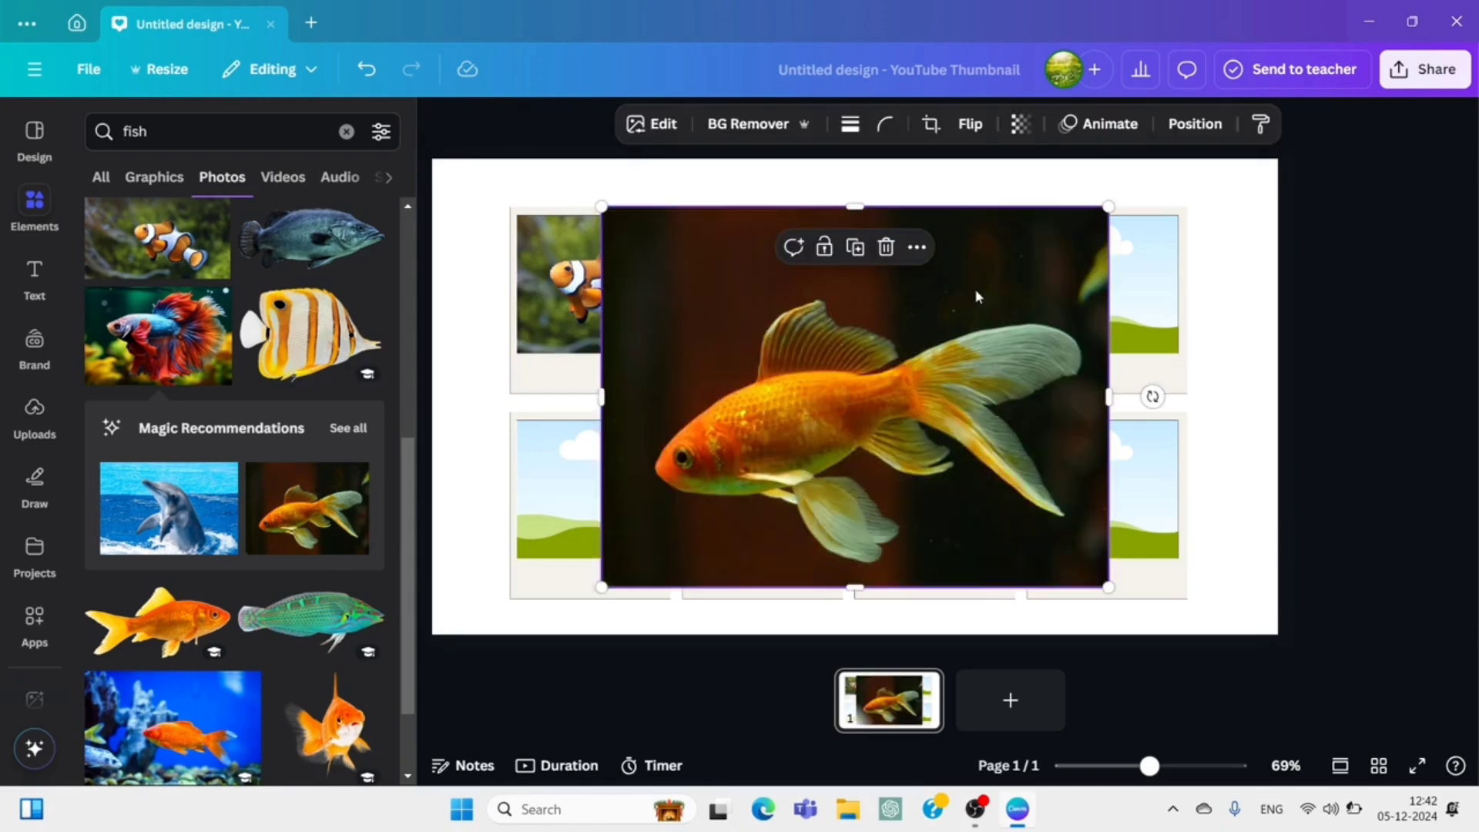
left_click_drag(1024, 282, 909, 362)
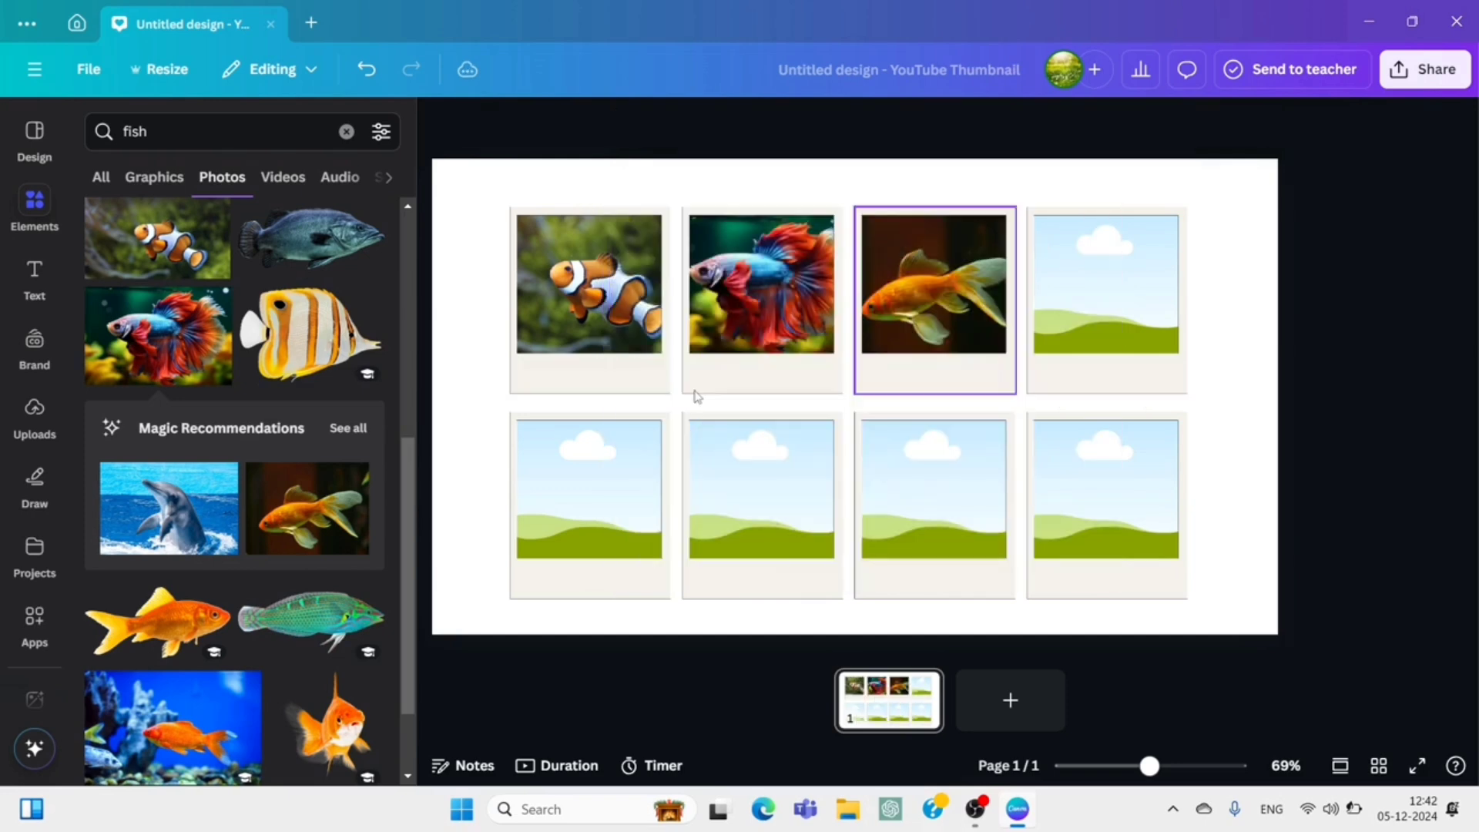
Fill the upper row's fourth frame with the blue guppy photo from the magic recommendations and enlarge the photo within its frame.
scroll(231, 462, "down", 2)
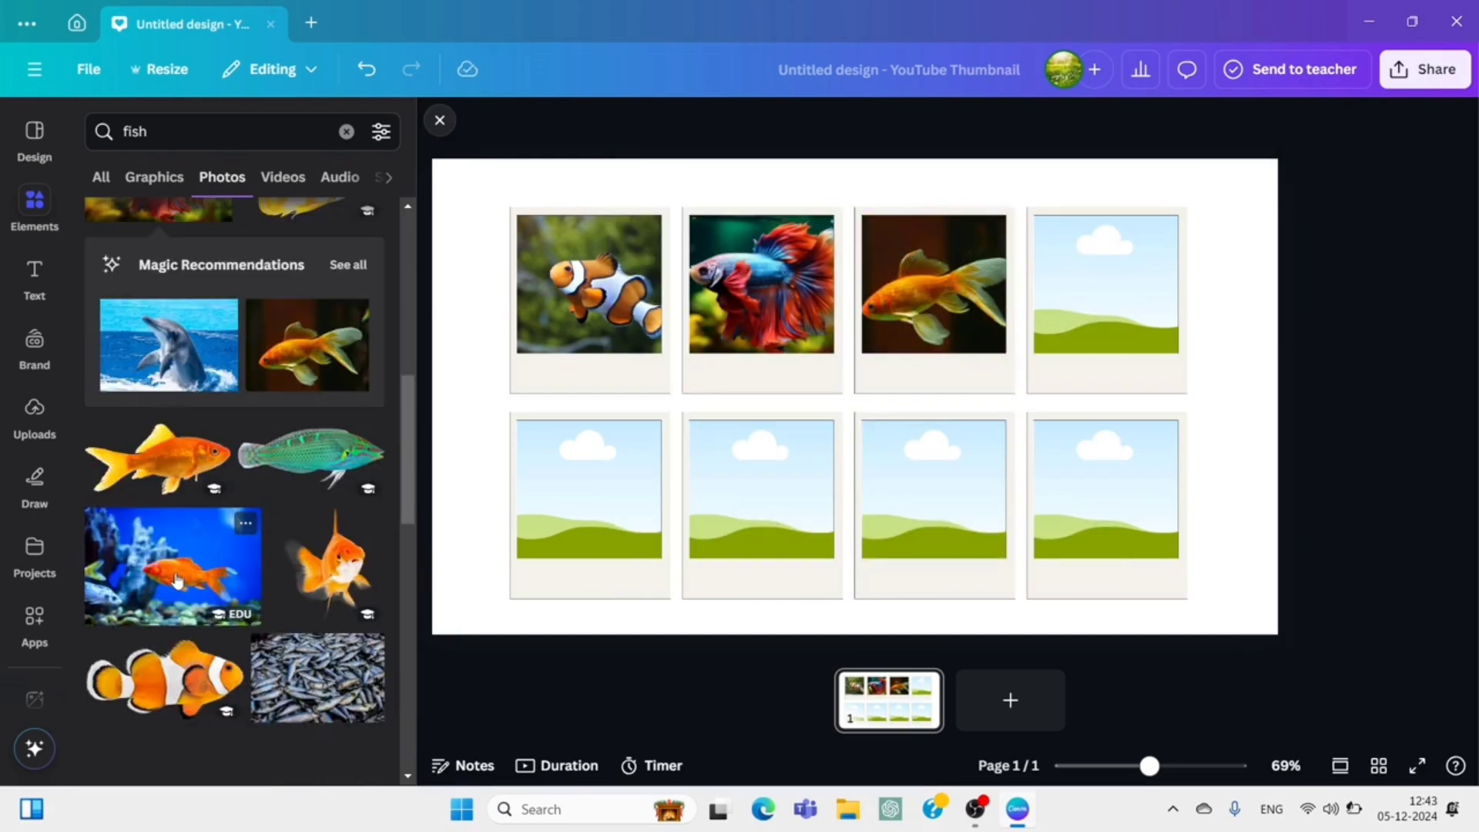
left_click(344, 264)
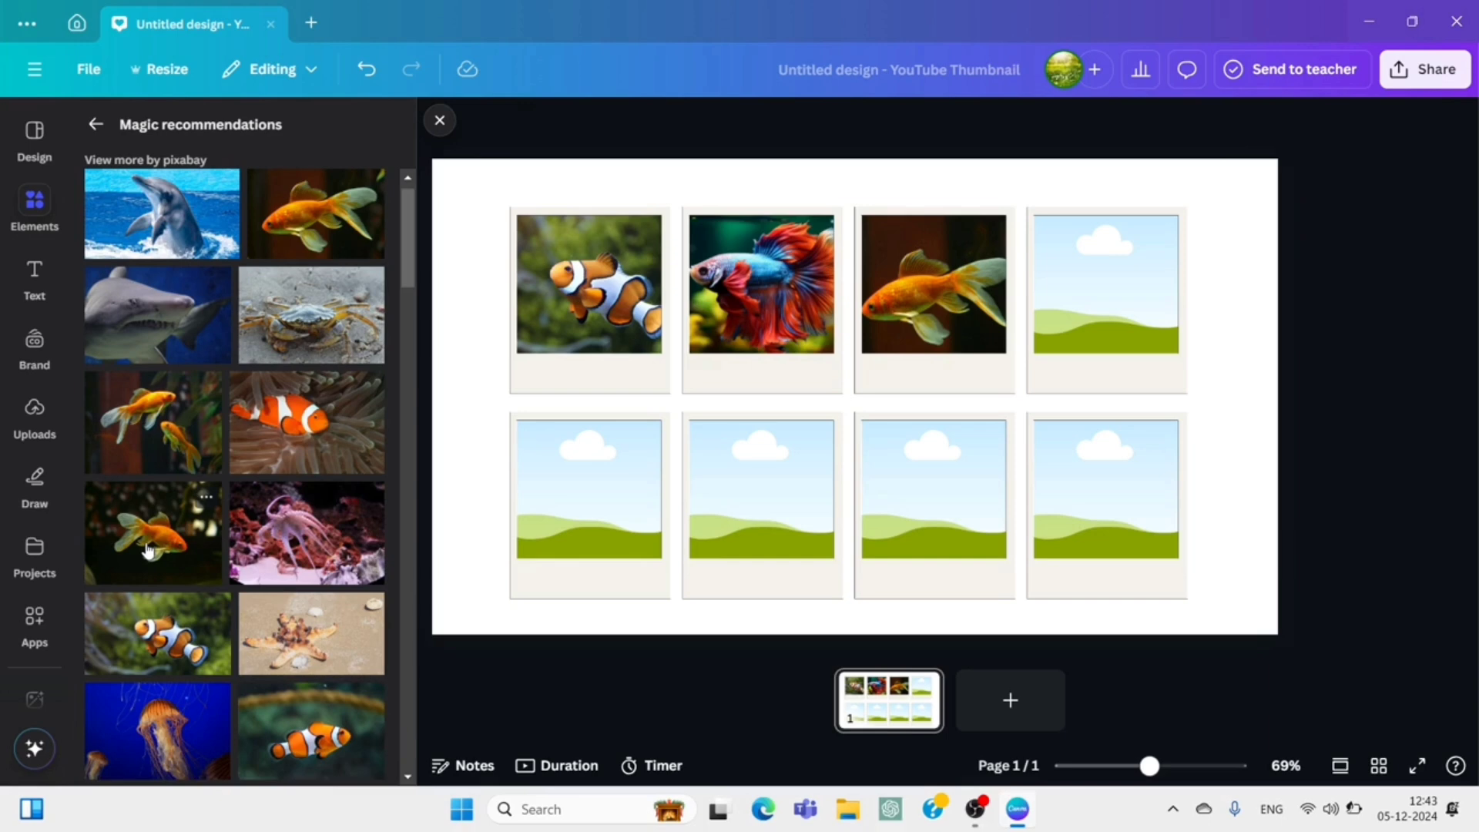
scroll(148, 549, "down", 4)
scroll(270, 434, "down", 2)
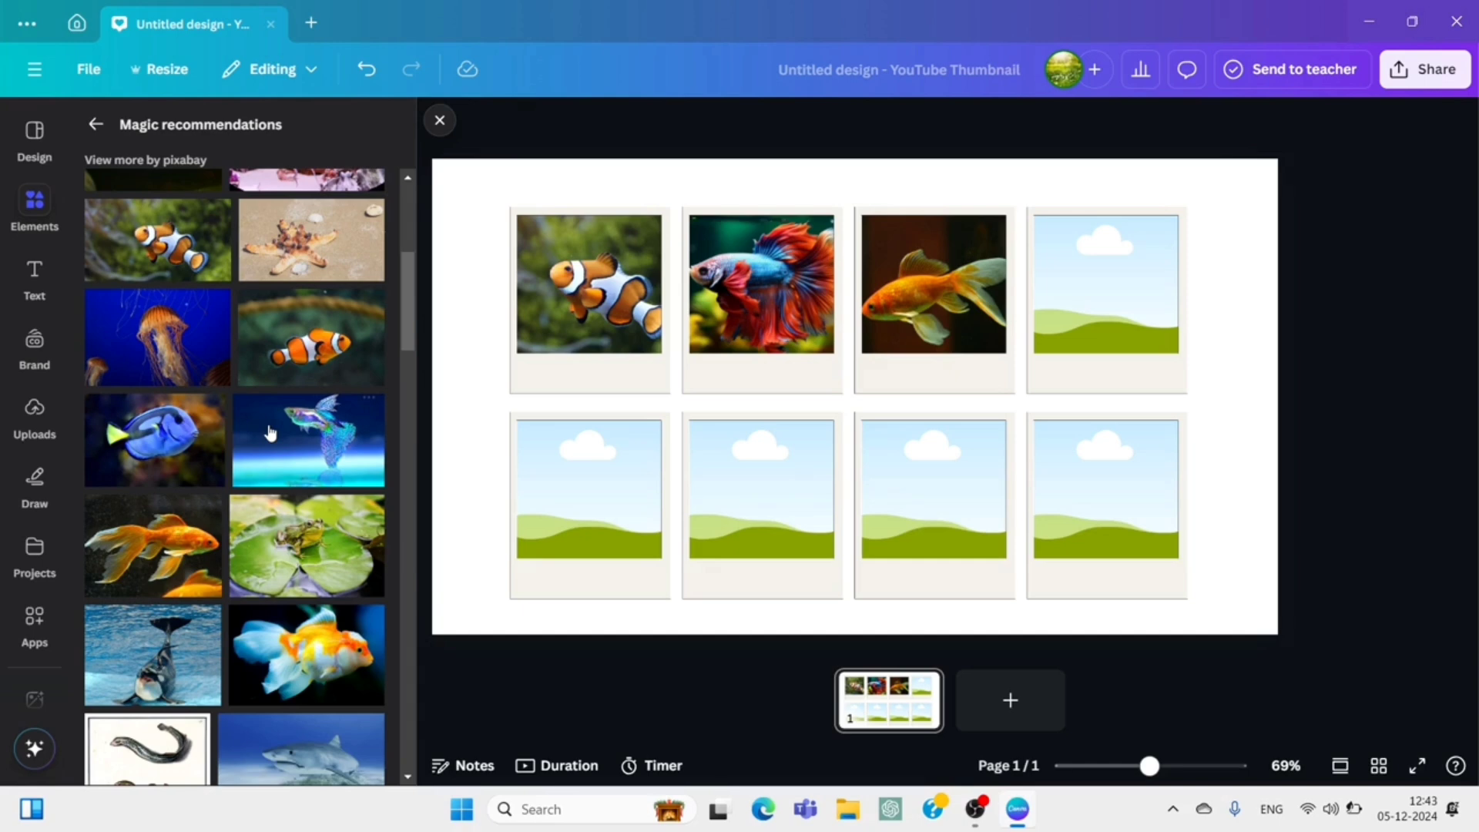
left_click_drag(270, 434, 1097, 319)
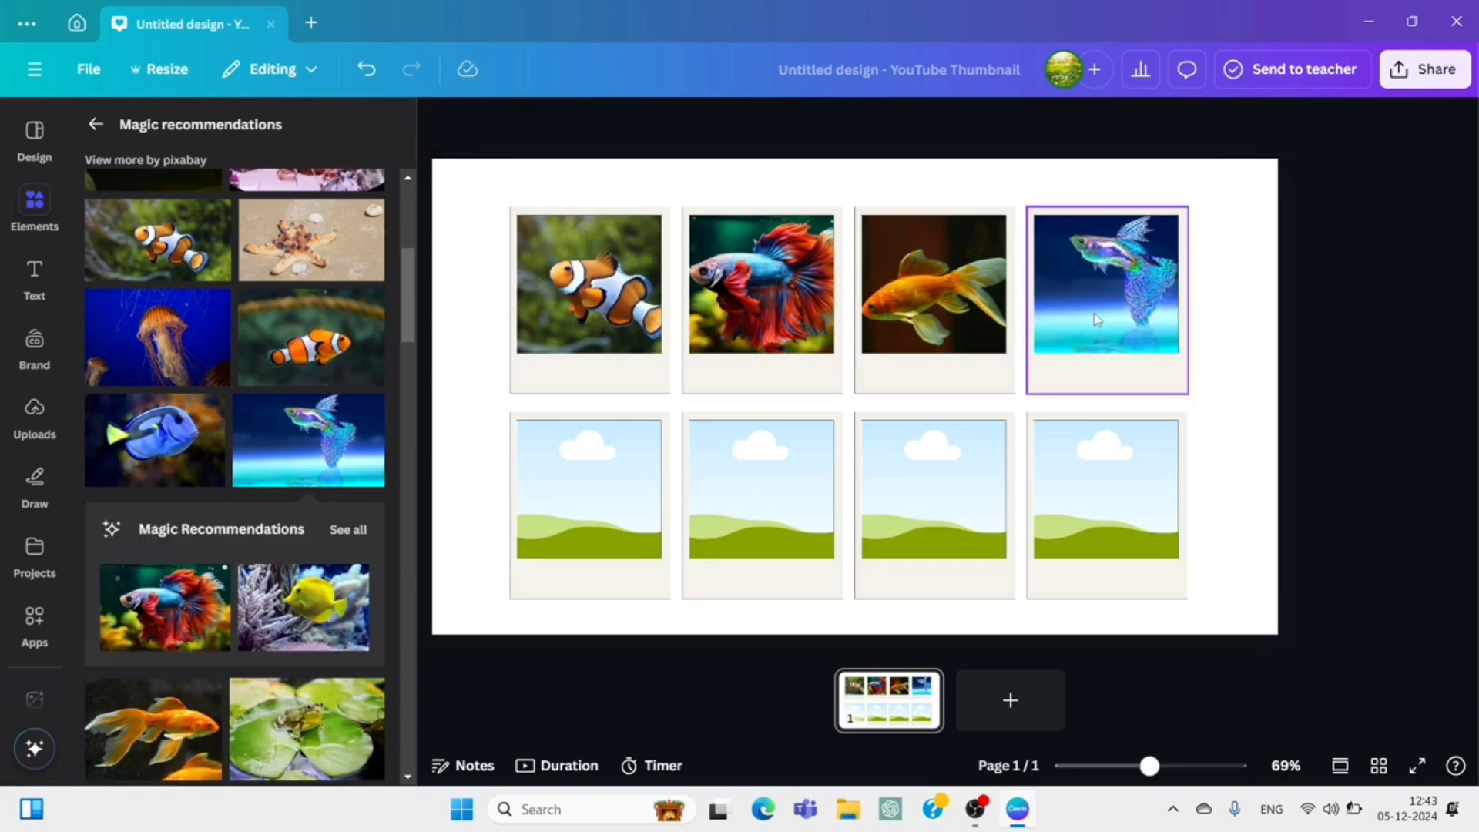
left_click(1086, 332)
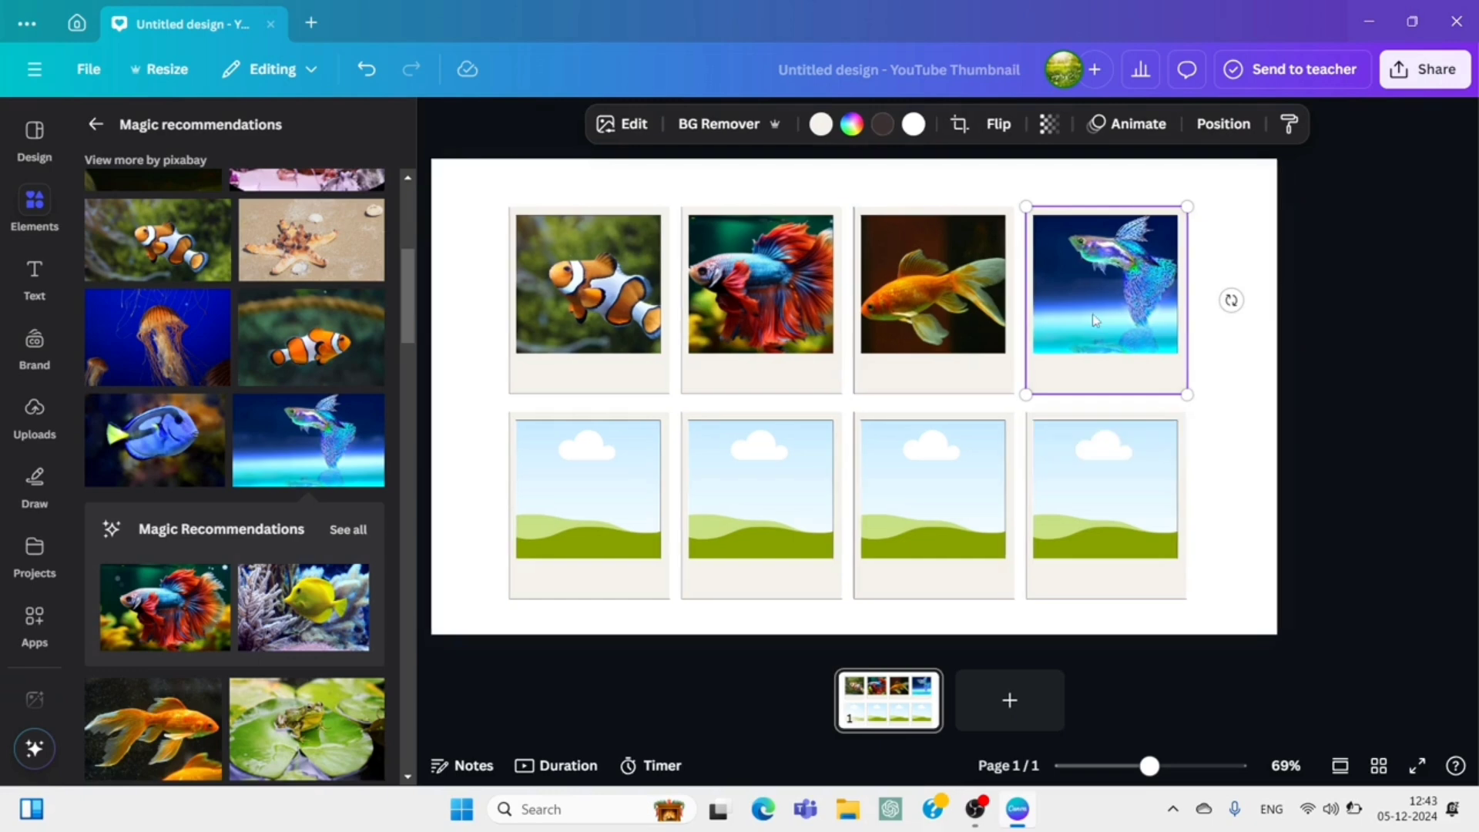
double_click(1093, 313)
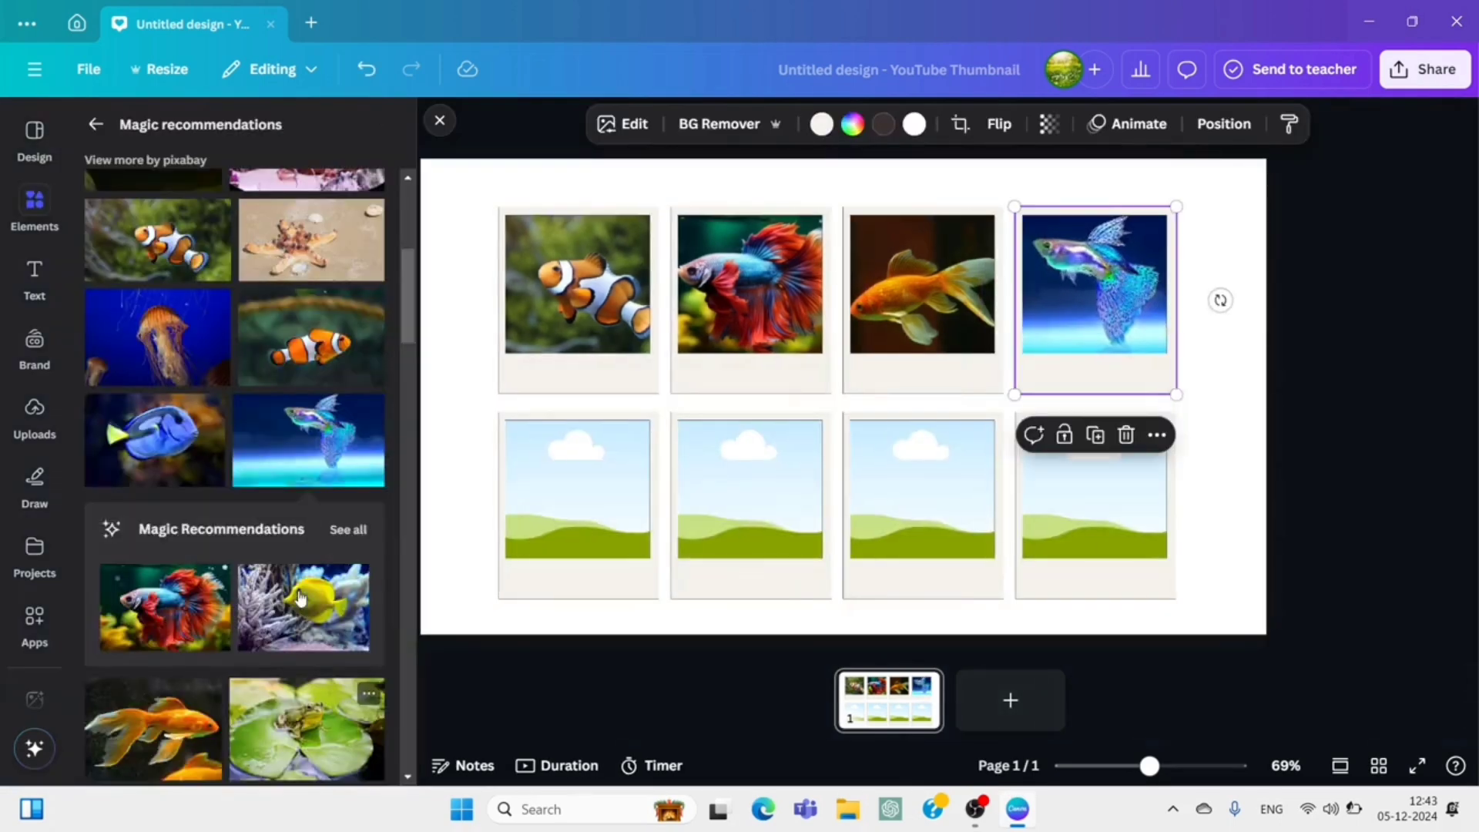
Fill the lower row's first frame with the yellow tang photo and the second with the single orange patterned discus photo.
left_click(301, 601)
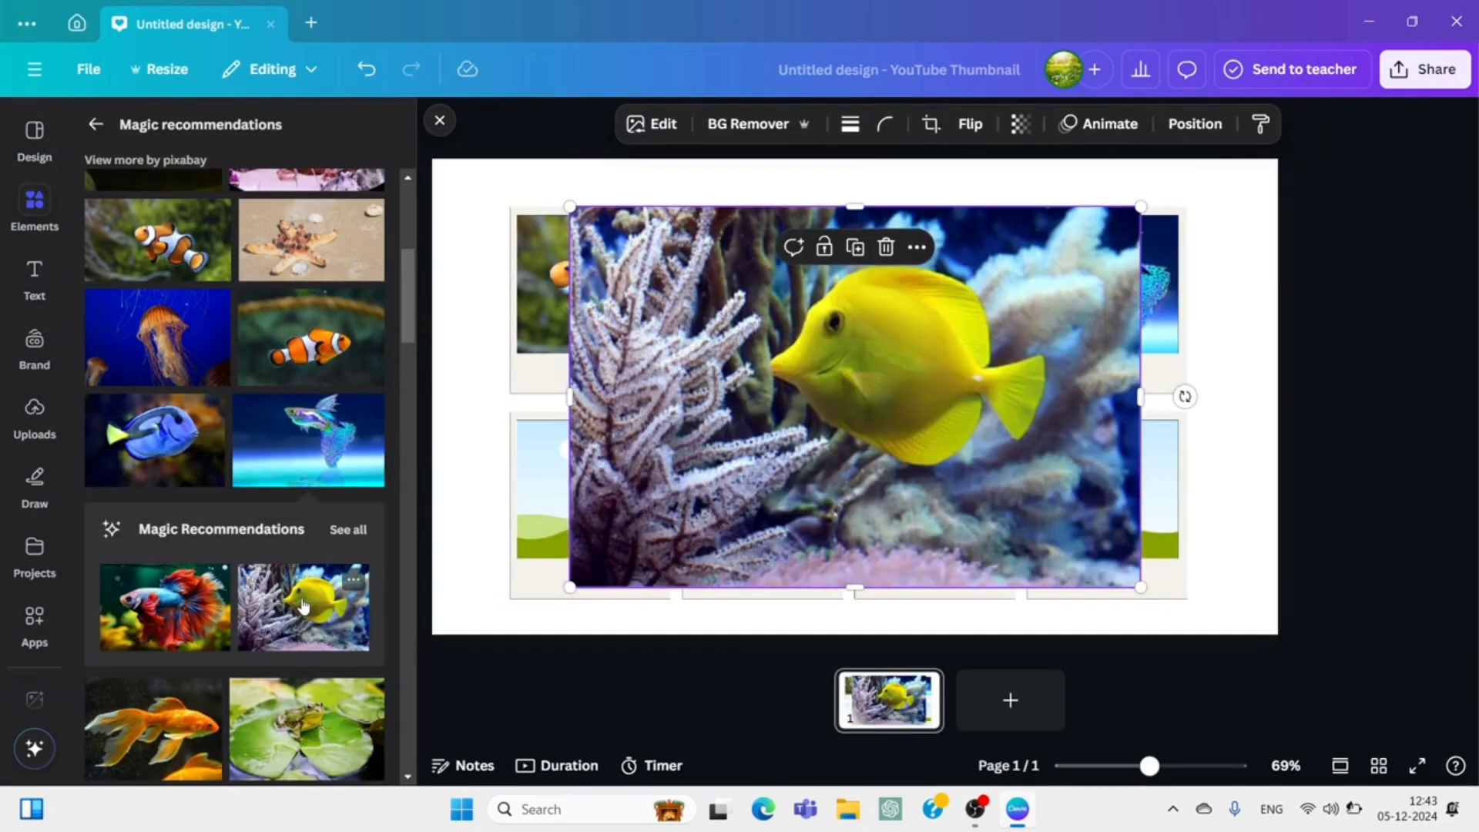
left_click_drag(835, 403, 590, 485)
scroll(196, 625, "down", 6)
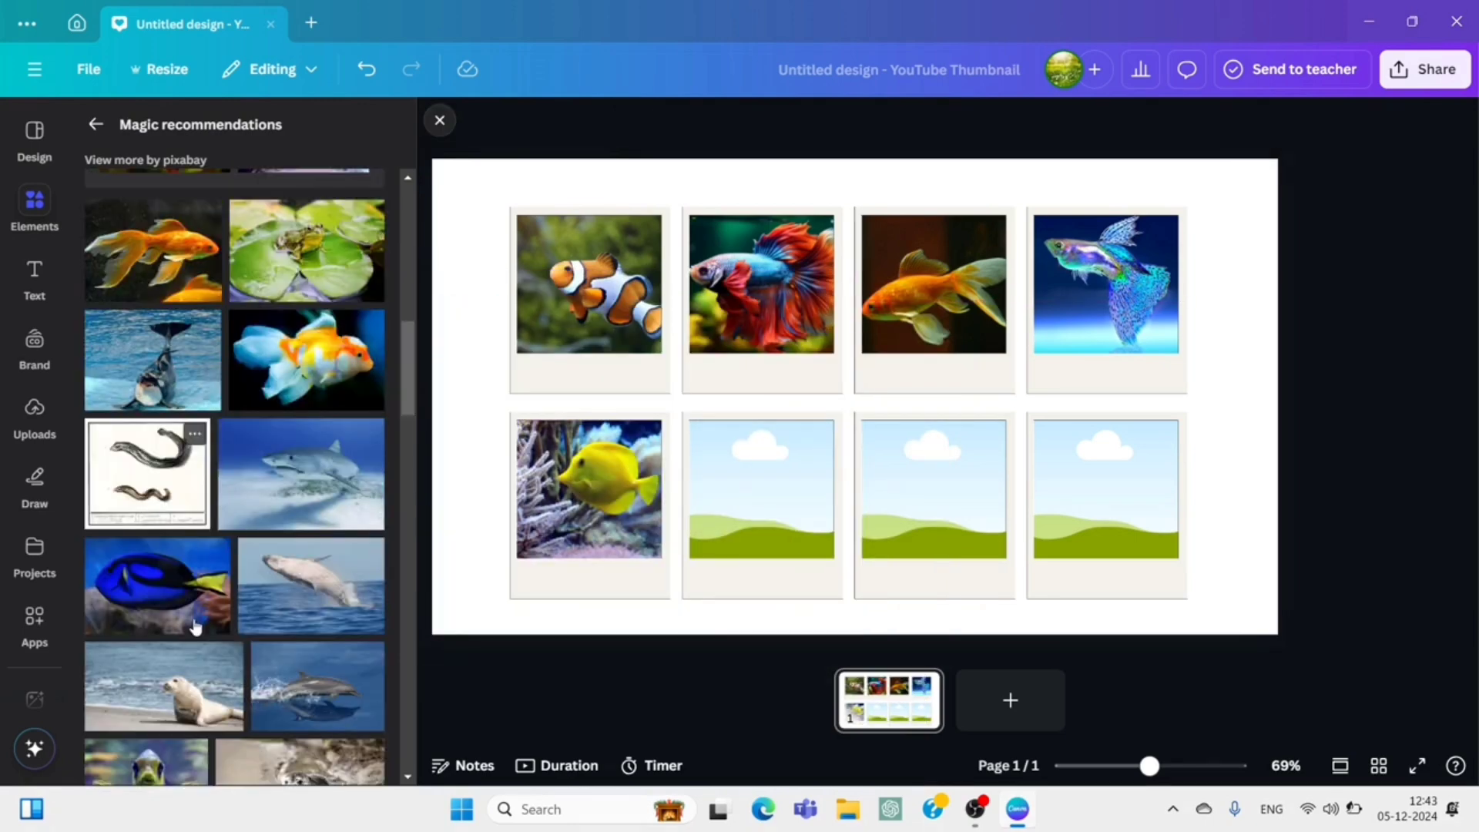
scroll(248, 578, "down", 3)
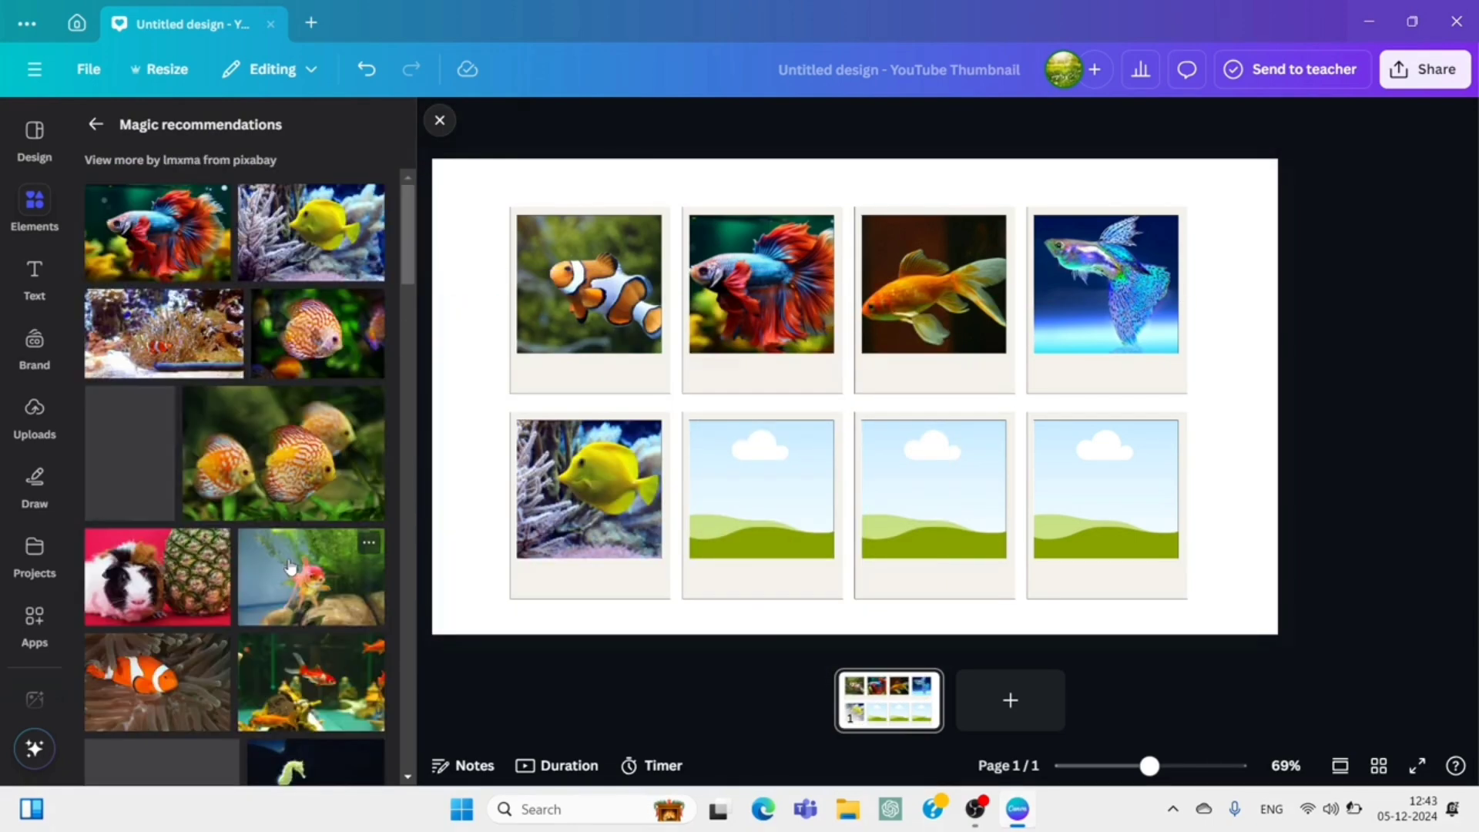
left_click(300, 323)
left_click_drag(880, 372, 767, 493)
Fill the lower row's third frame with the front-facing yellow-finned fish photo and the fourth with the red, white and blue betta on black.
scroll(248, 502, "down", 10)
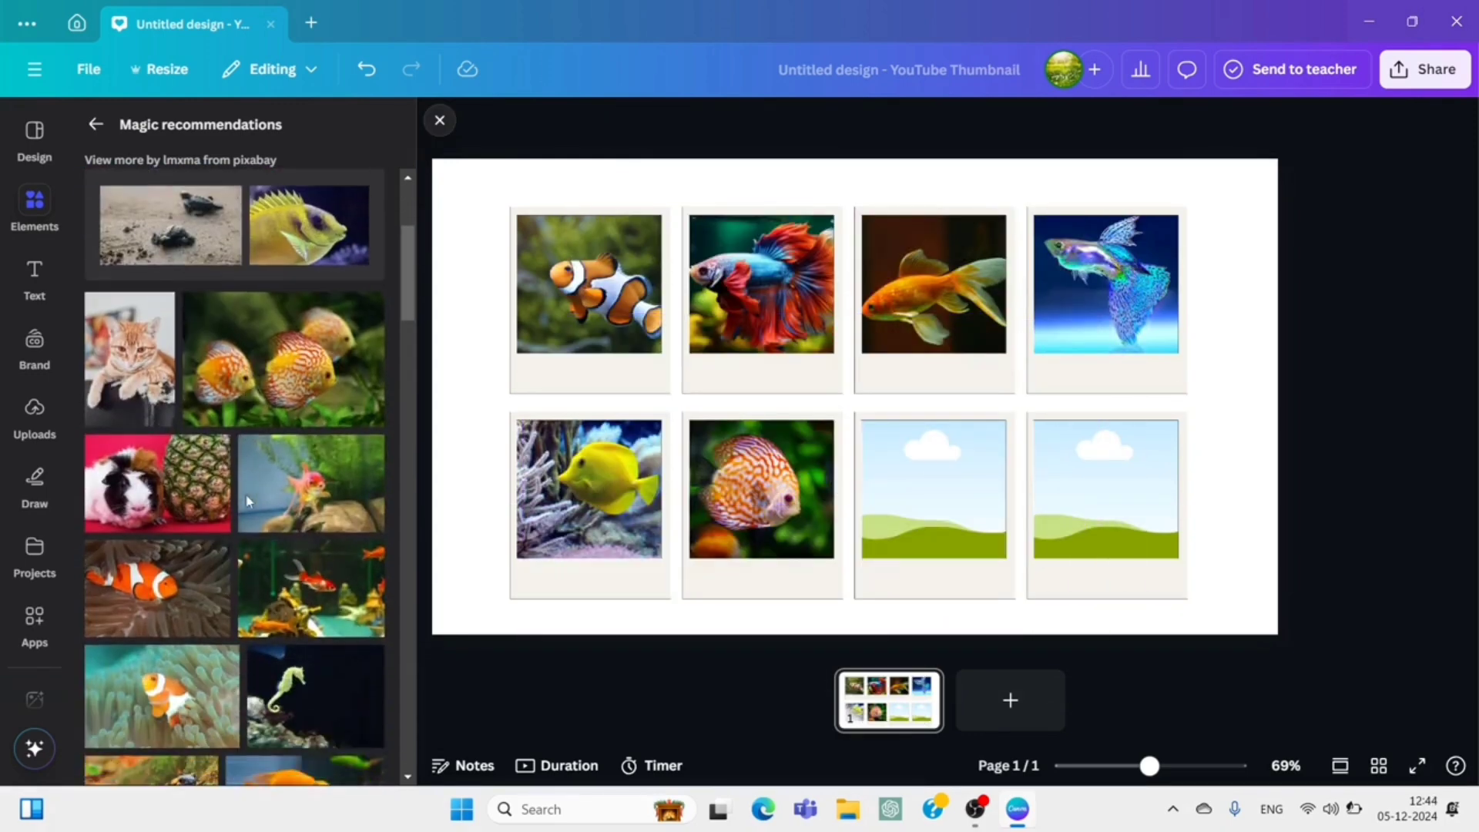
scroll(248, 501, "down", 1)
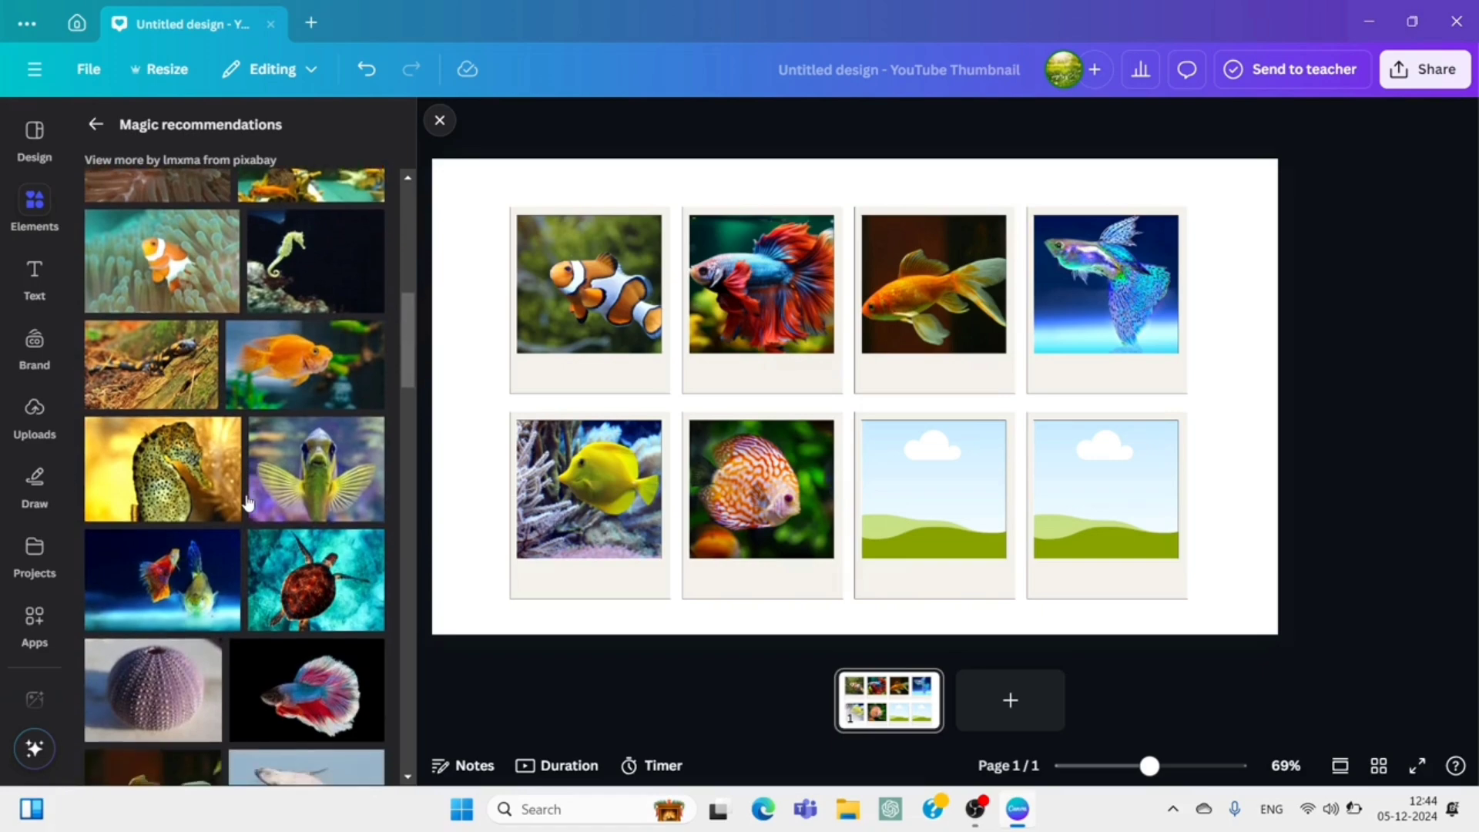
left_click(277, 482)
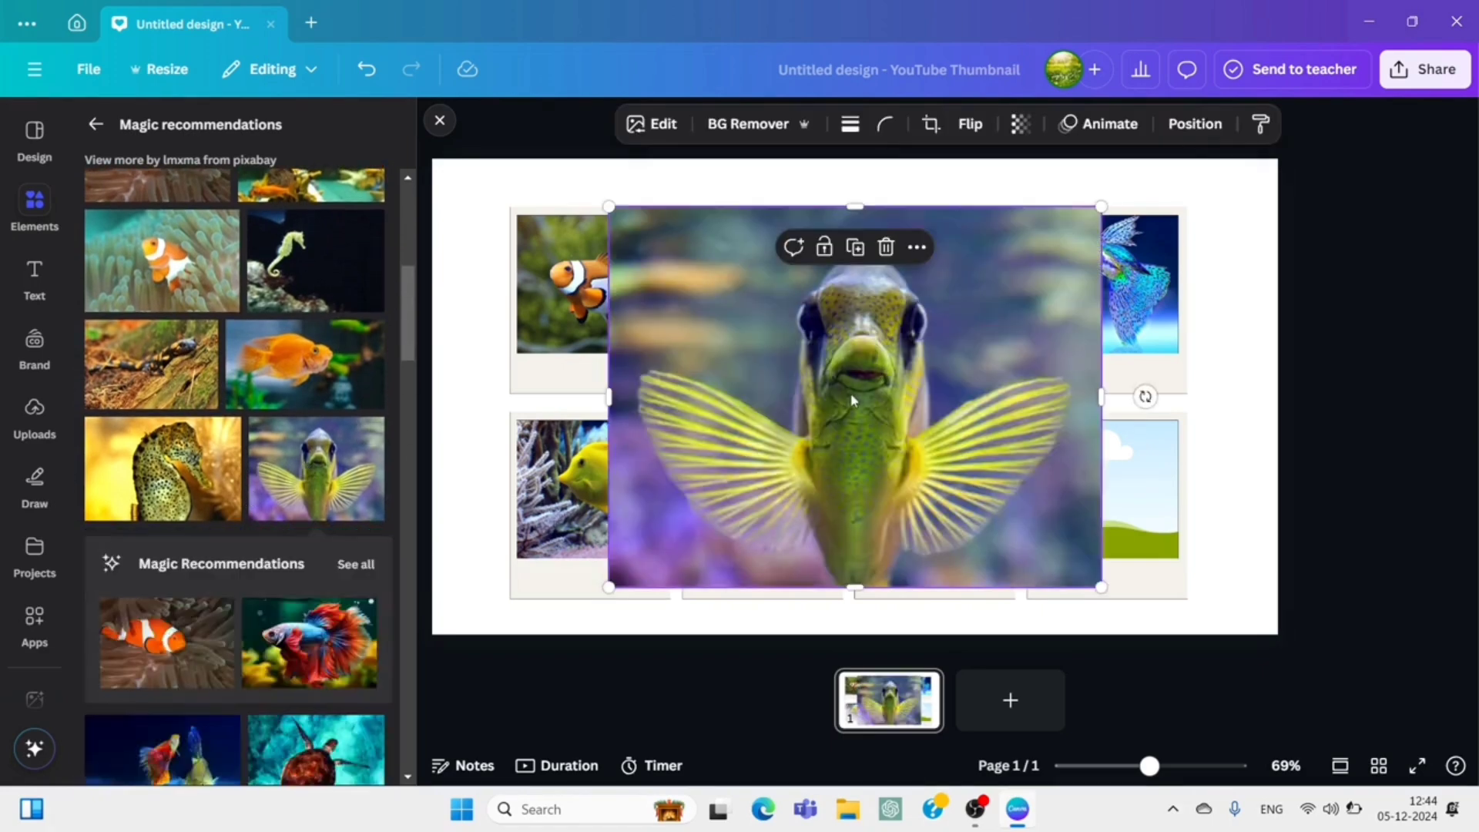
left_click_drag(853, 401, 933, 489)
scroll(263, 570, "down", 4)
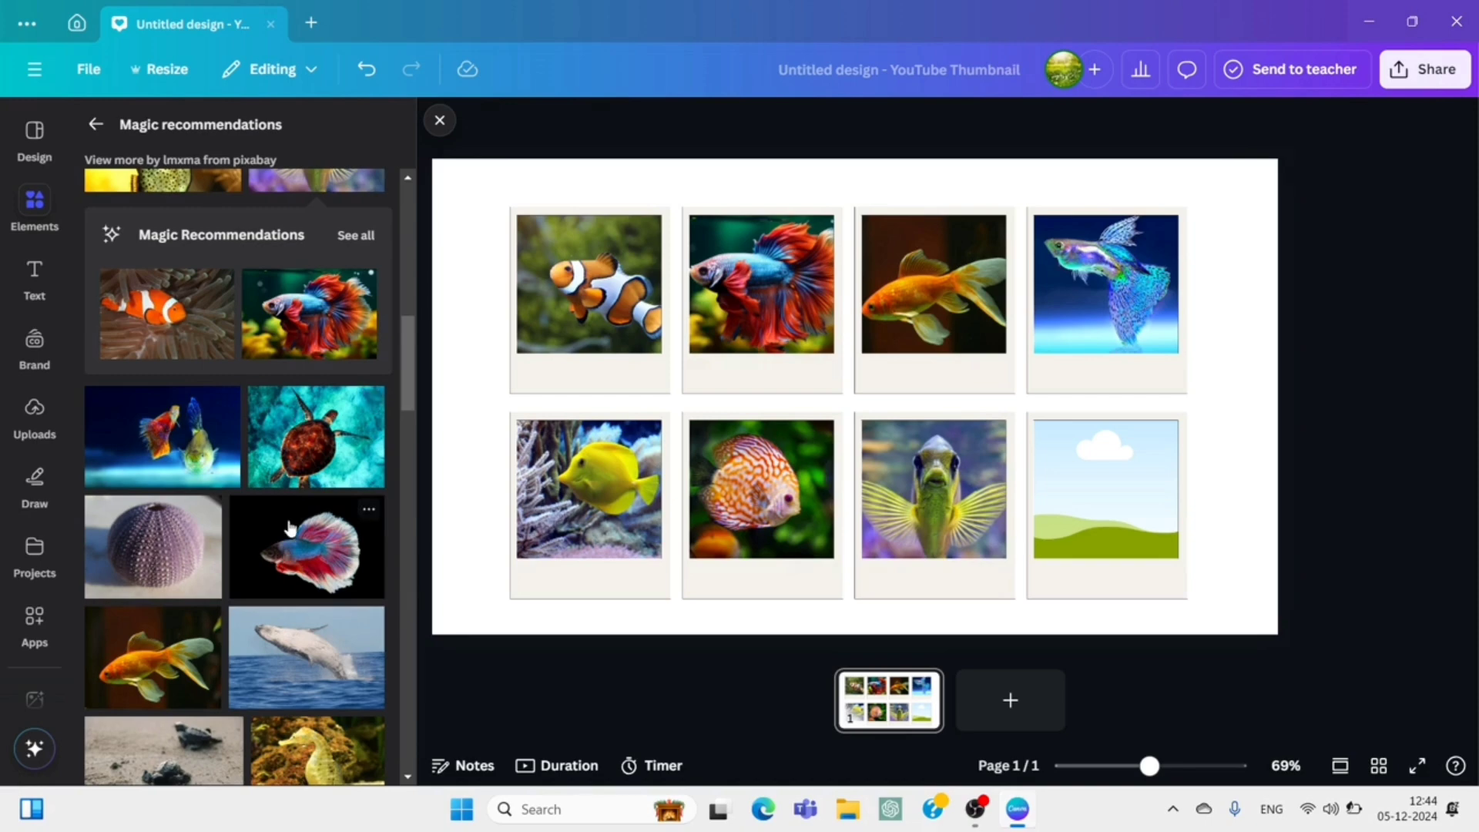
left_click(289, 528)
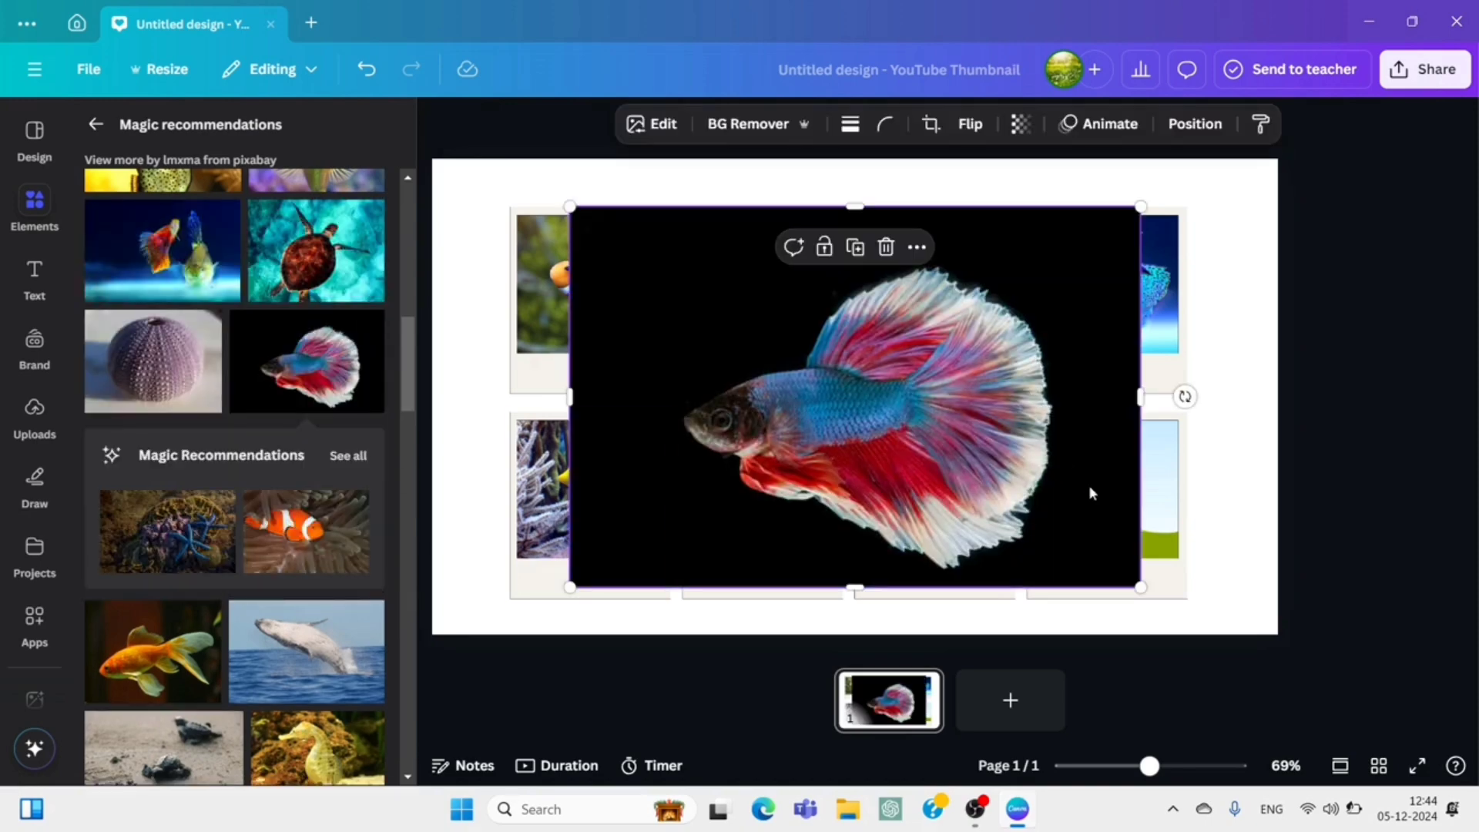
left_click_drag(865, 455, 1132, 507)
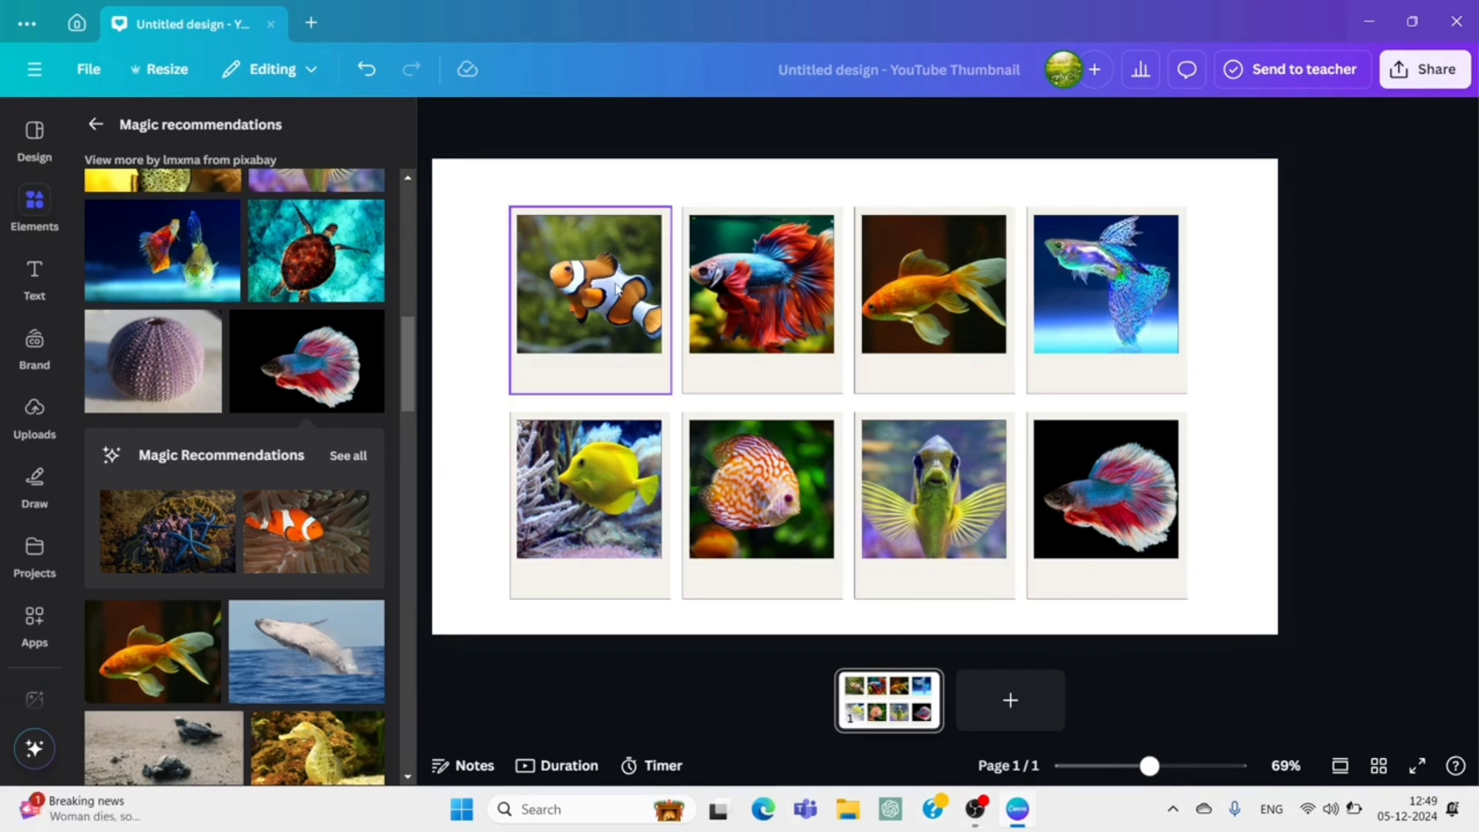
Stack the upper row's second, third and fourth polaroid frames, in that order, exactly on top of the clownfish frame.
left_click(617, 290)
left_click(748, 289)
left_click_drag(735, 288, 577, 289)
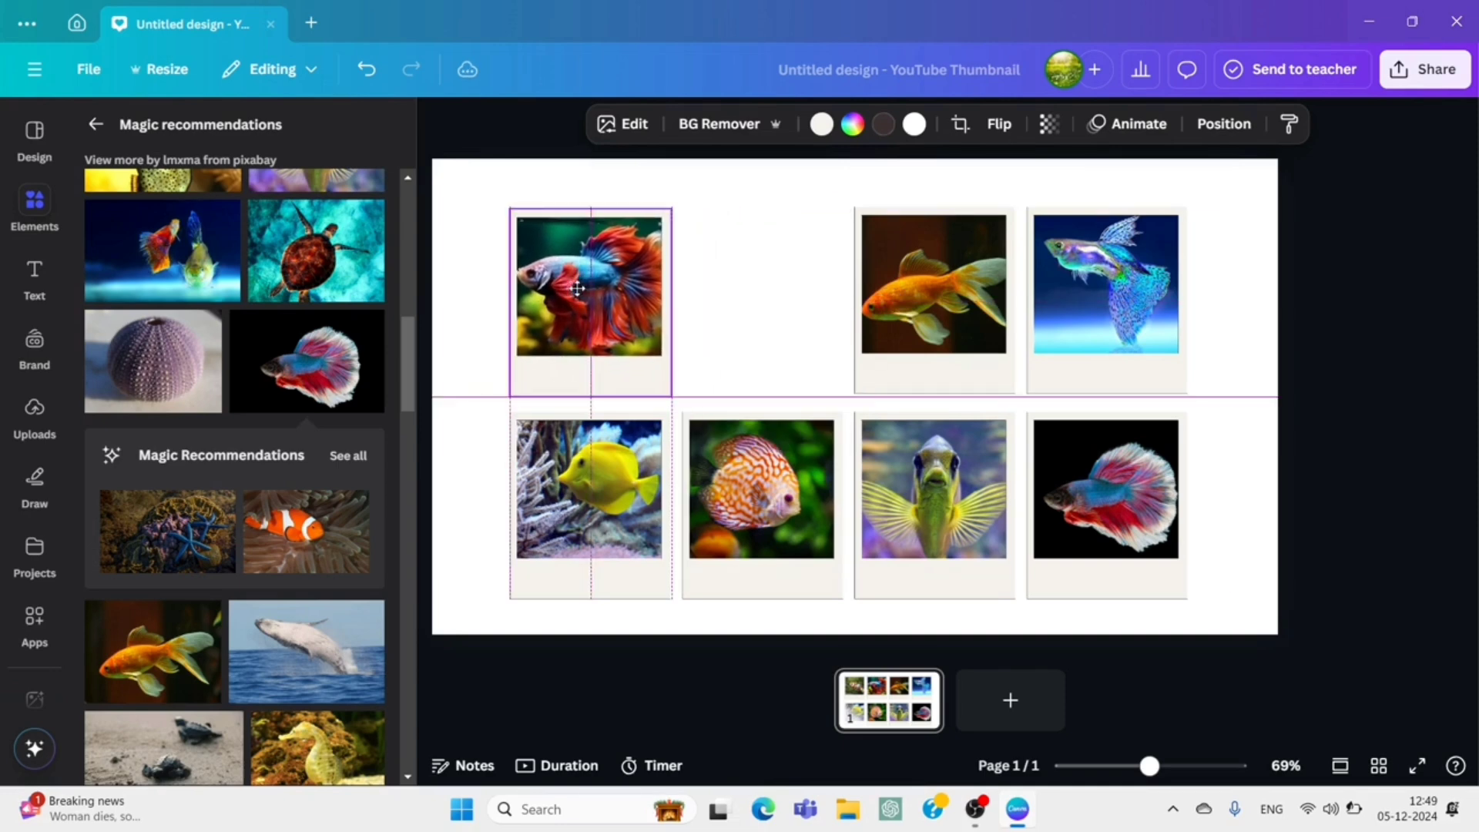
left_click(963, 299)
left_click_drag(963, 299, 618, 299)
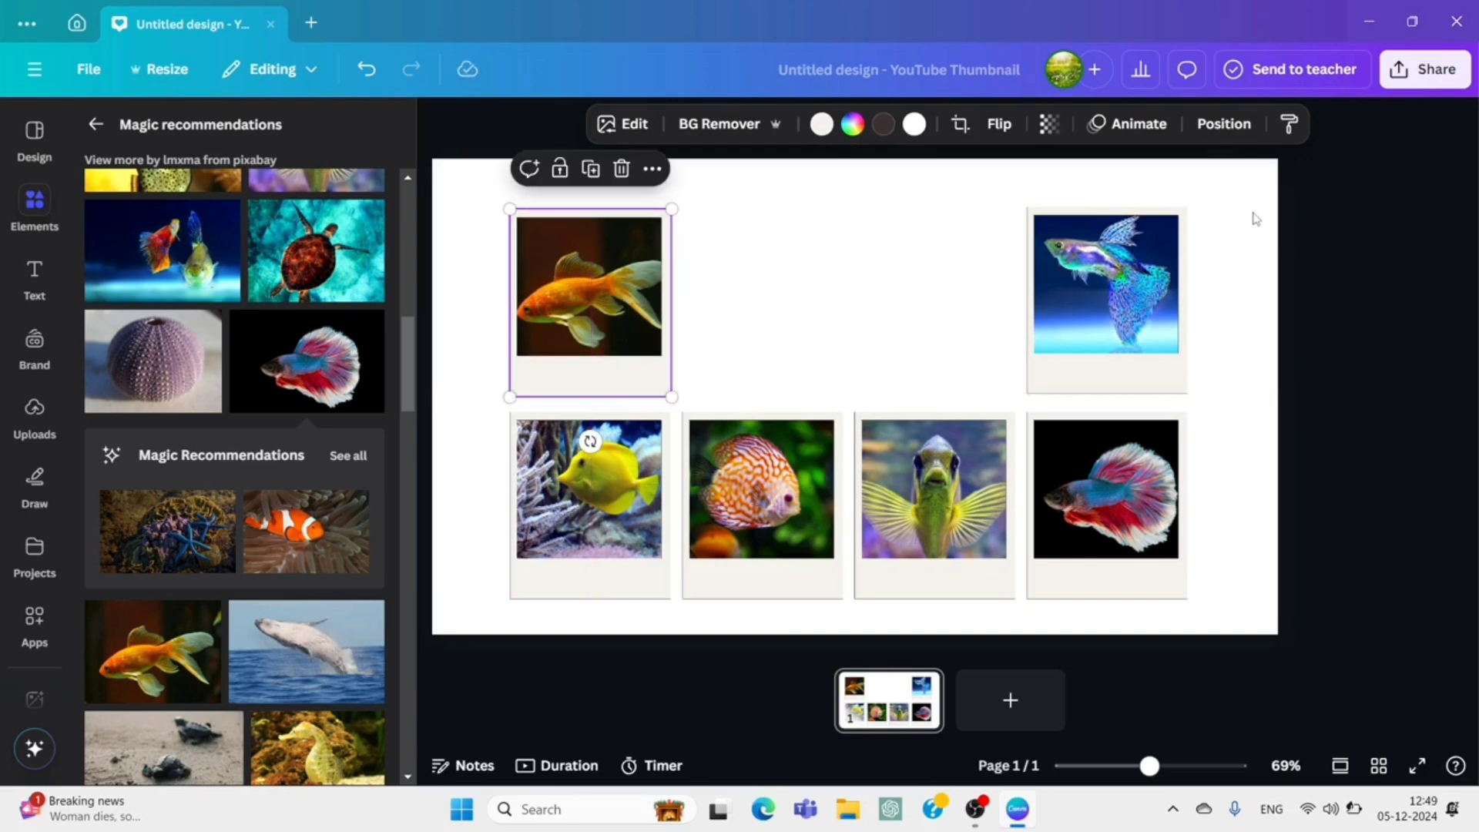
left_click_drag(1126, 284, 606, 278)
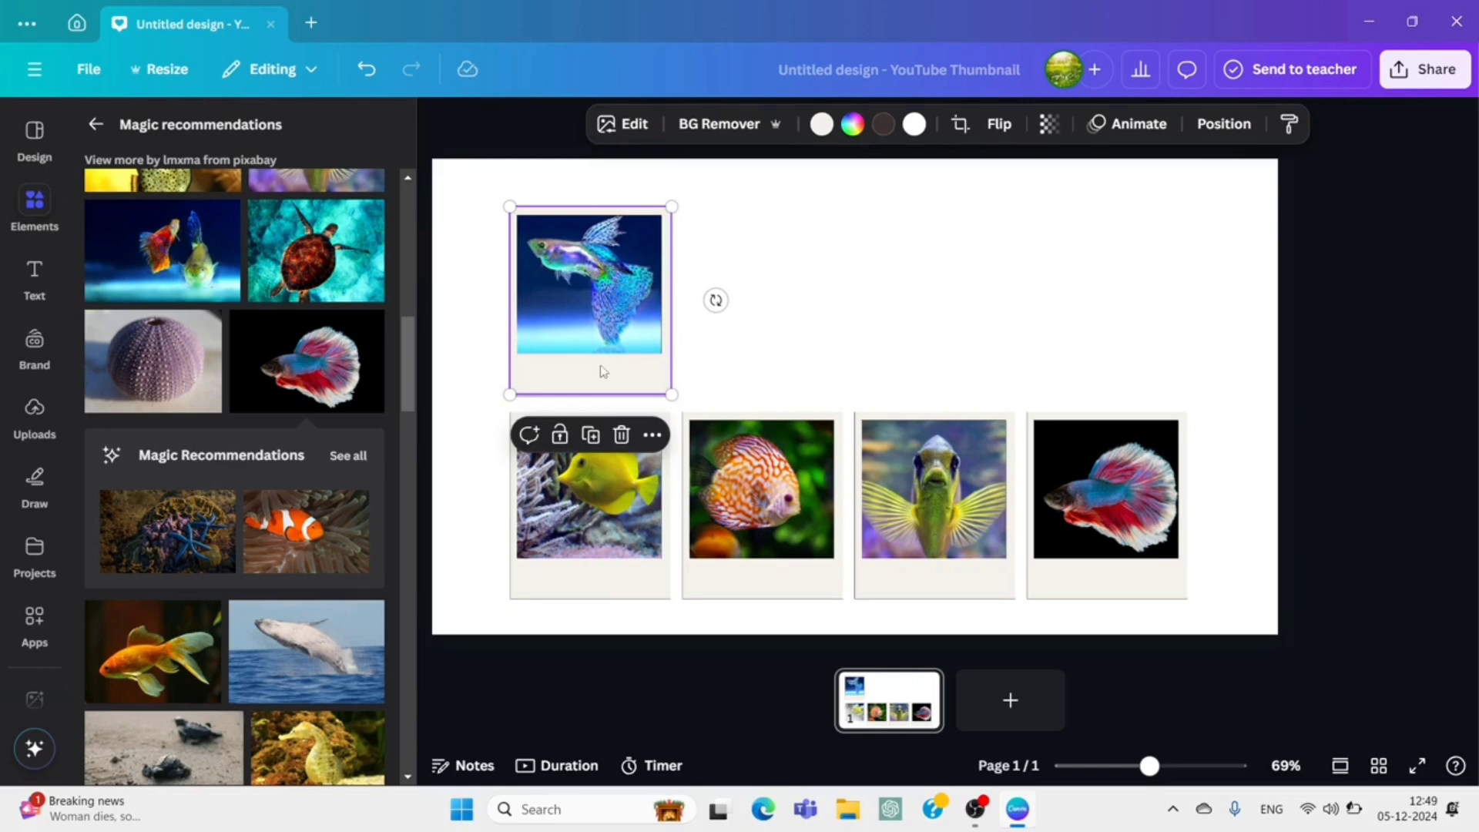
Stack the four lower-row polaroid frames onto the same pile, from the yellow tang through to the betta on black.
left_click_drag(617, 483, 614, 273)
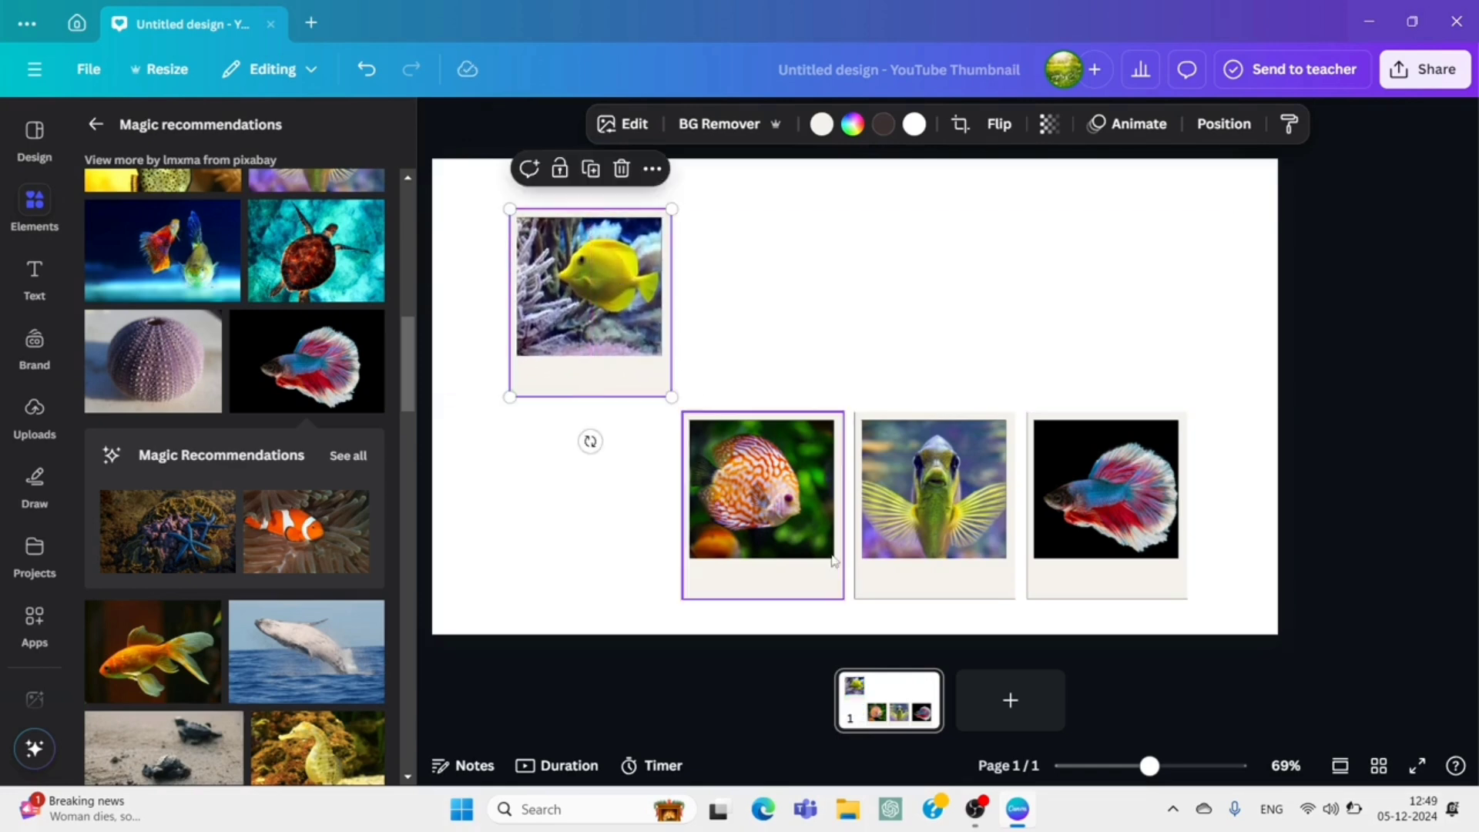
left_click_drag(803, 541, 632, 330)
left_click_drag(975, 530, 627, 330)
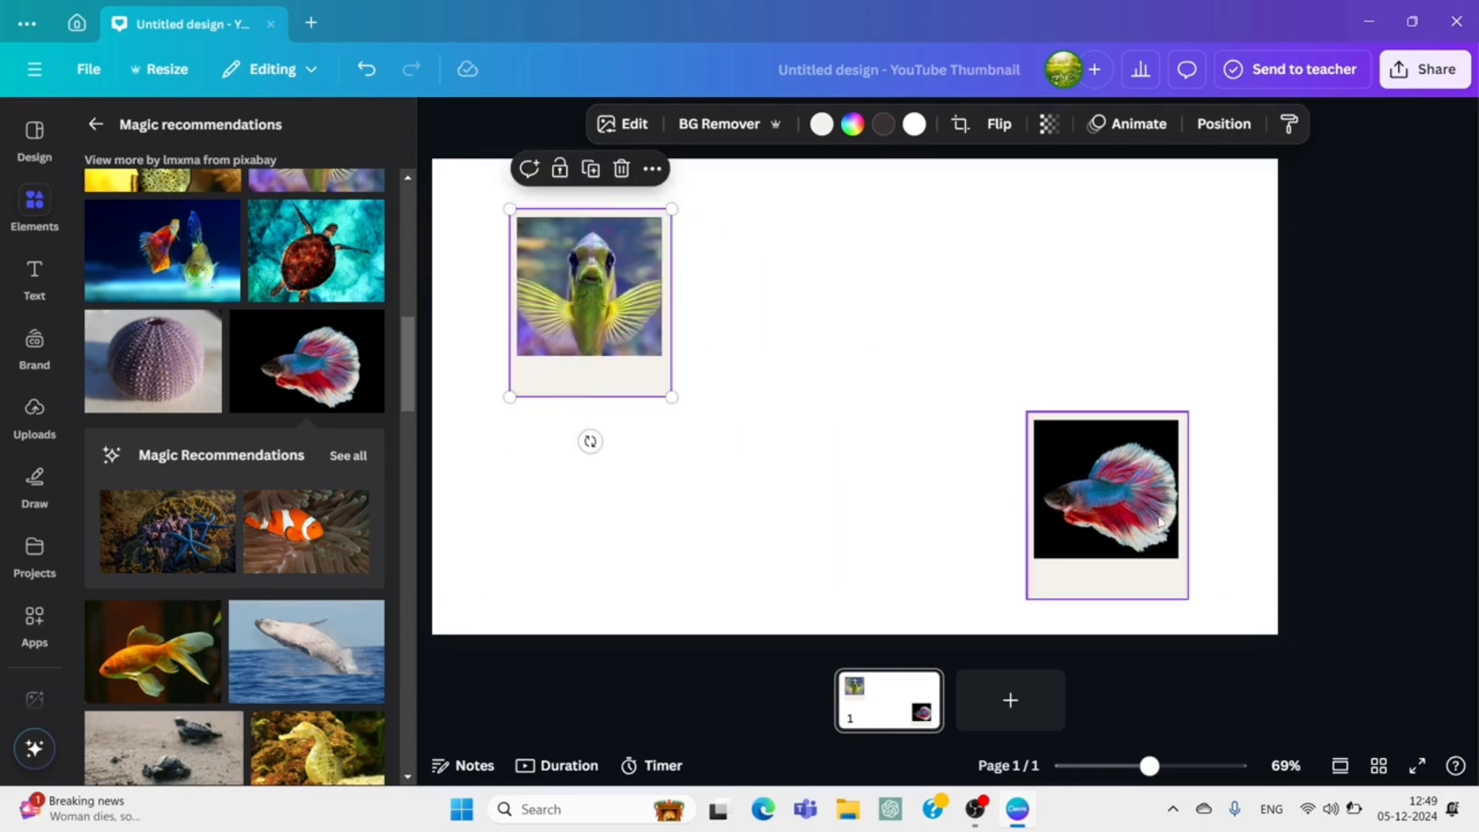
left_click_drag(1151, 518, 631, 311)
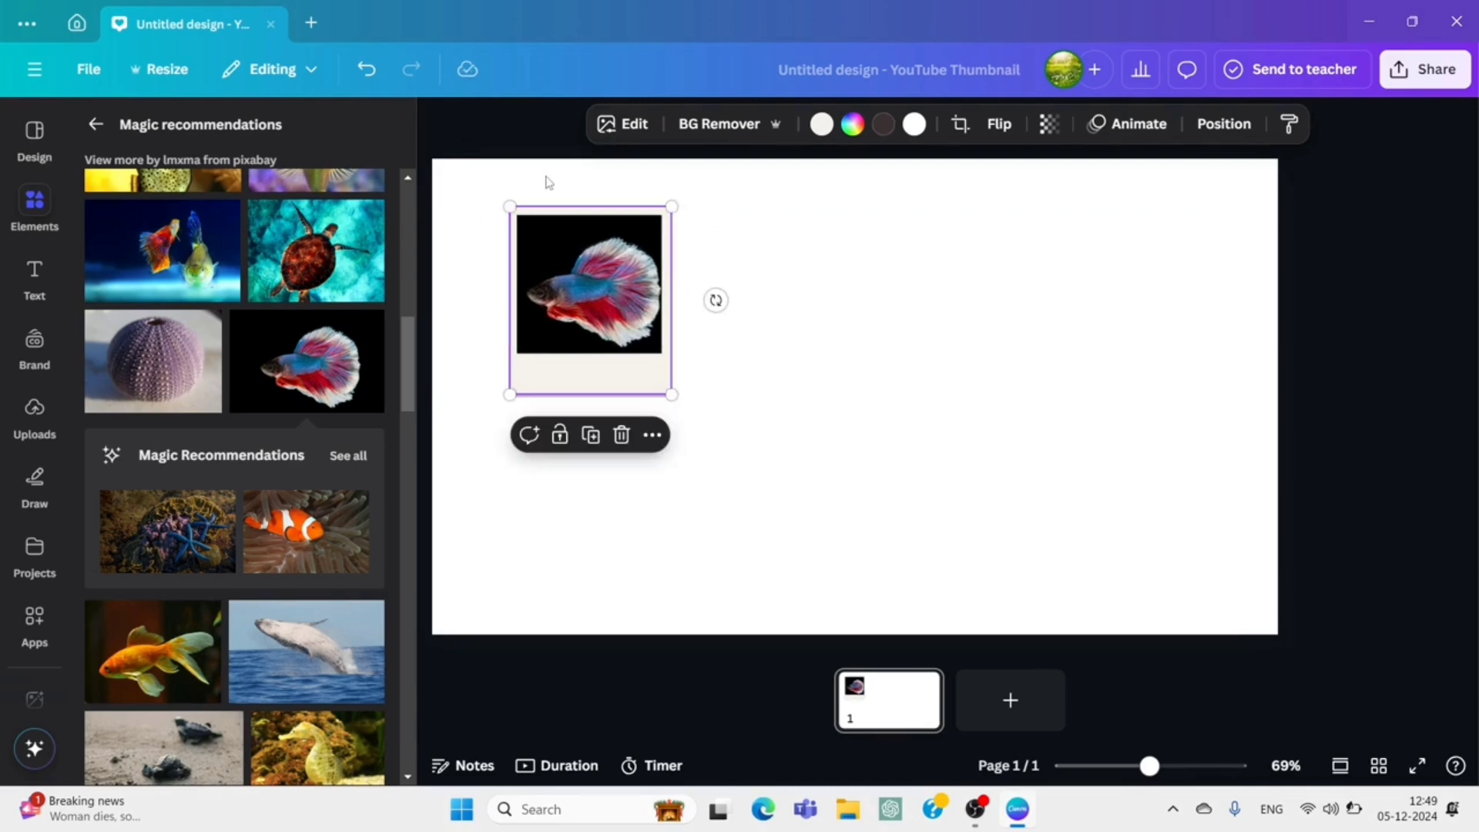
Group all the stacked polaroids and move the pile above the page's upper-left corner, leaving only its lower border on the page.
left_click_drag(463, 207, 728, 414)
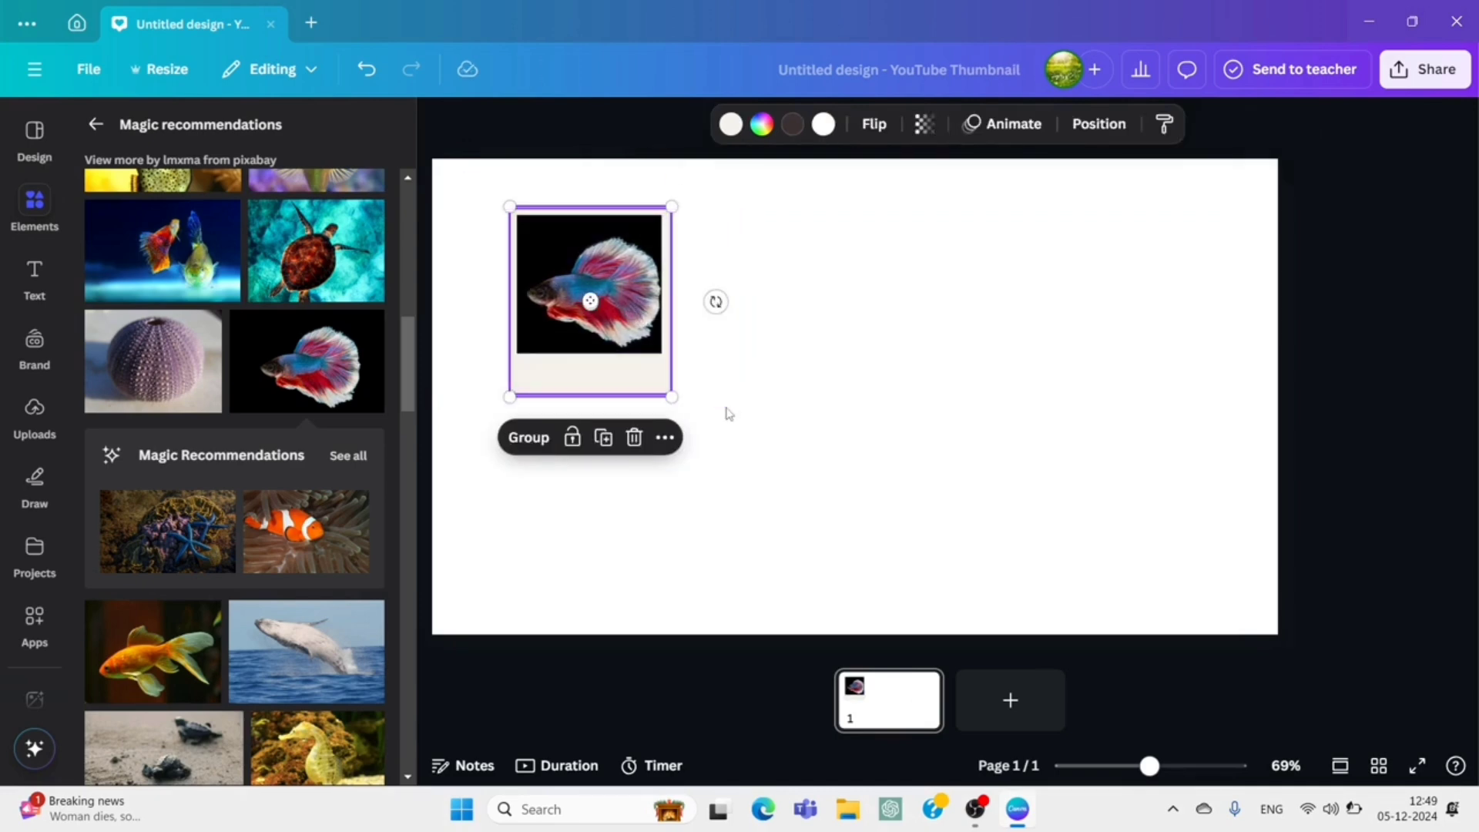
left_click(529, 437)
left_click_drag(578, 325, 510, 253)
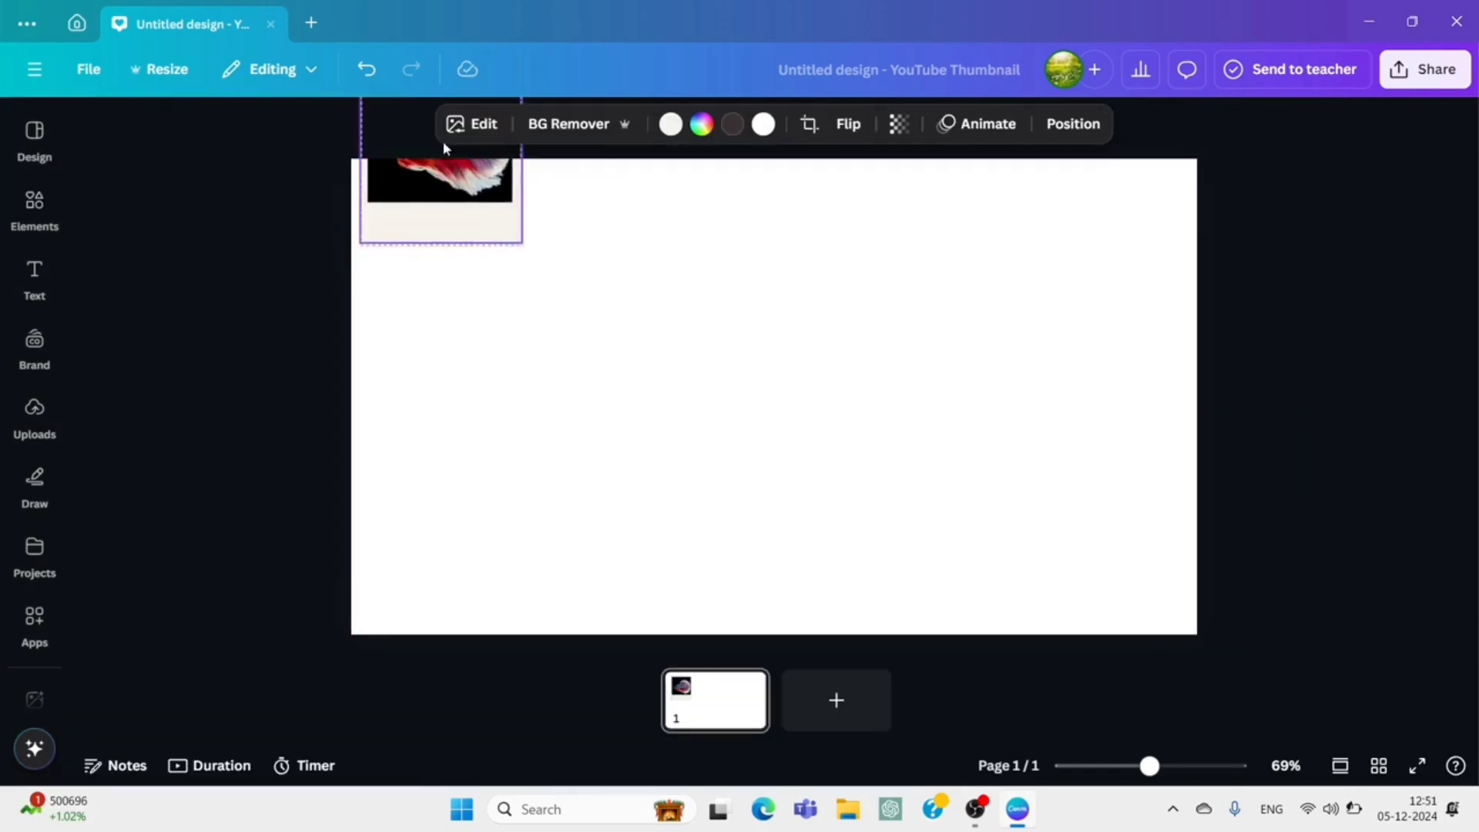
left_click_drag(442, 142, 450, 104)
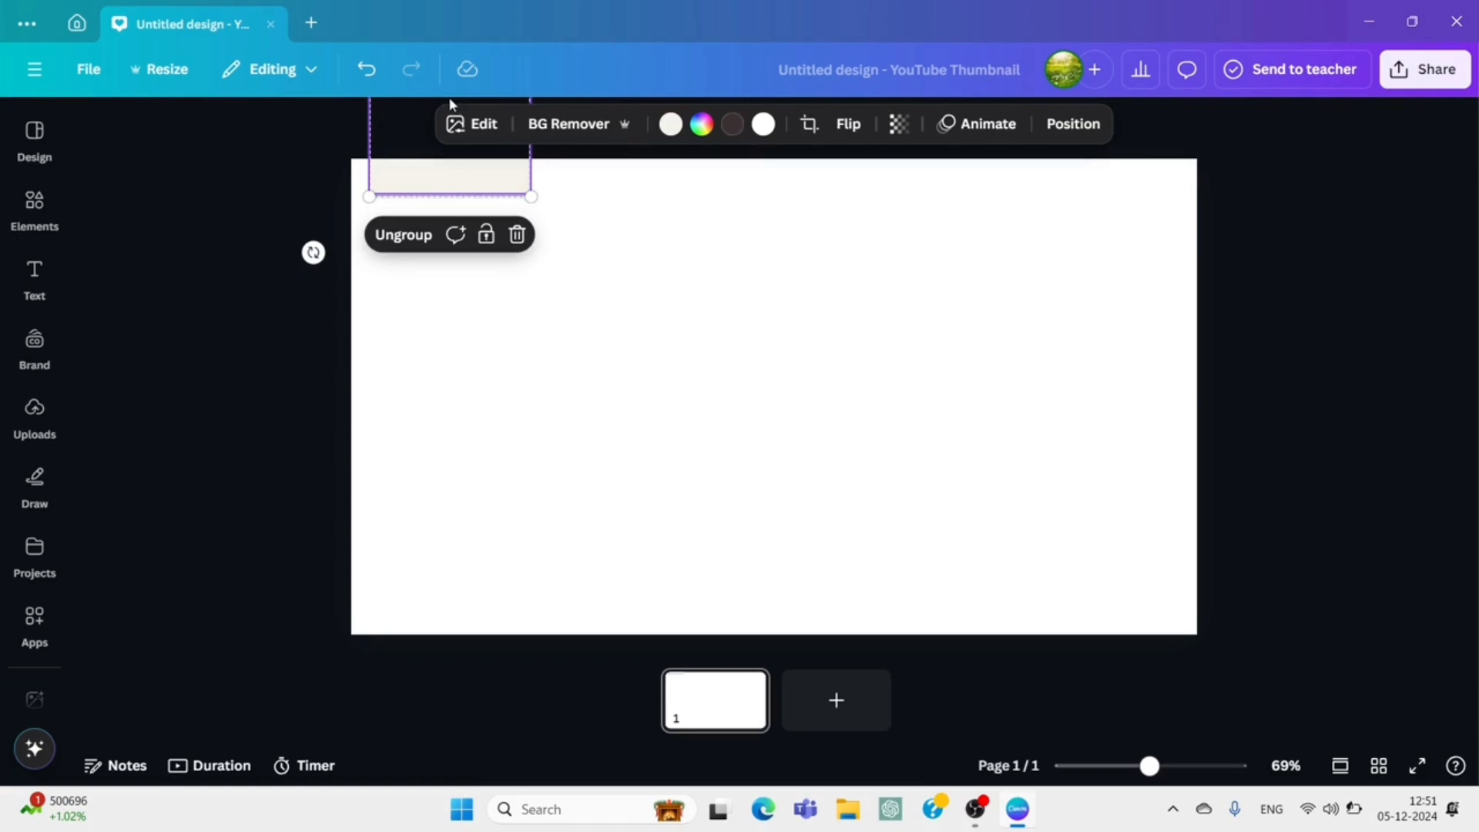
Ungroup the polaroid pile and nudge its top card into line with the cards beneath.
left_click(593, 262)
left_click(506, 186)
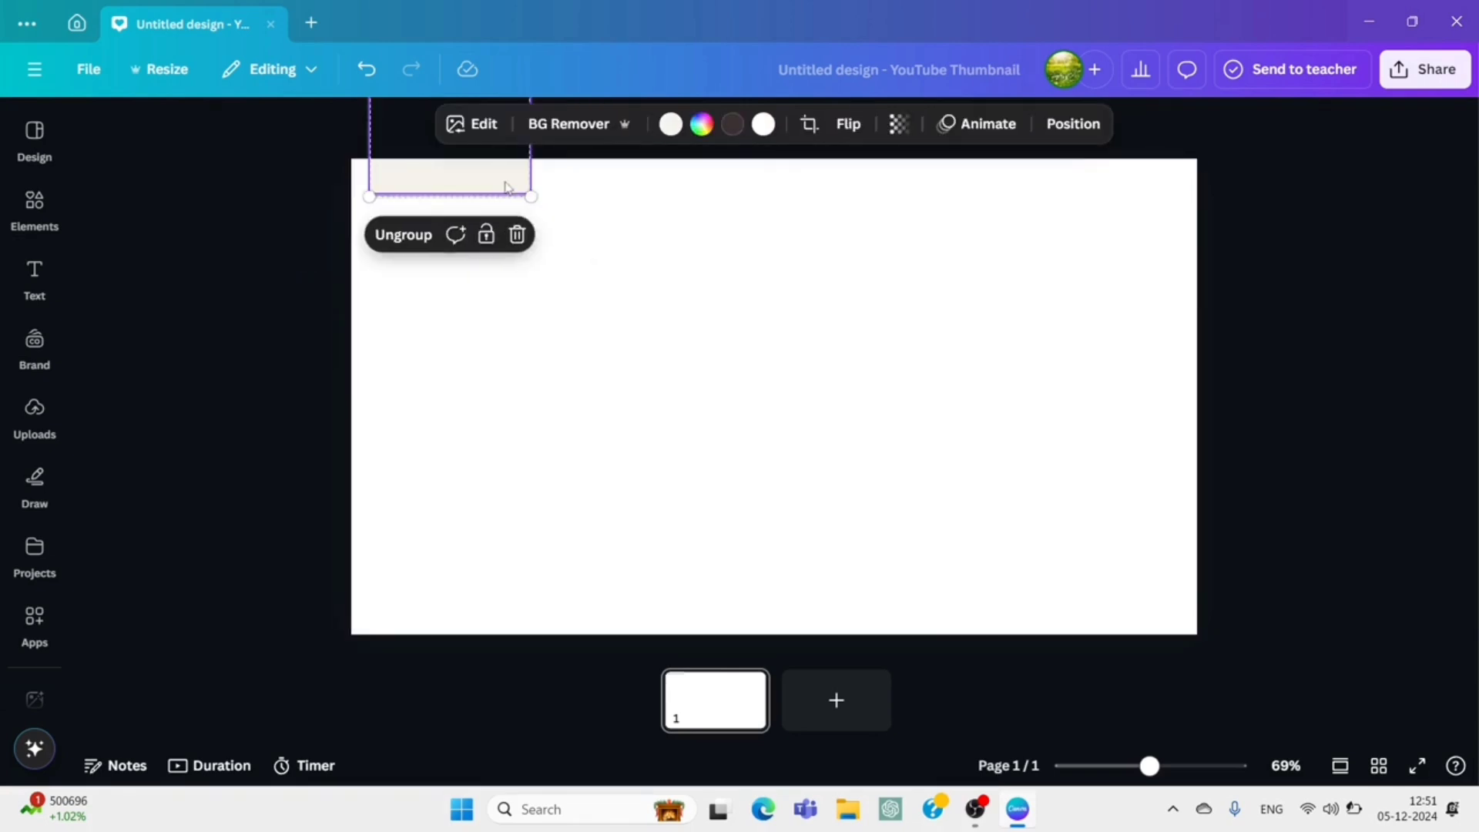
left_click(429, 238)
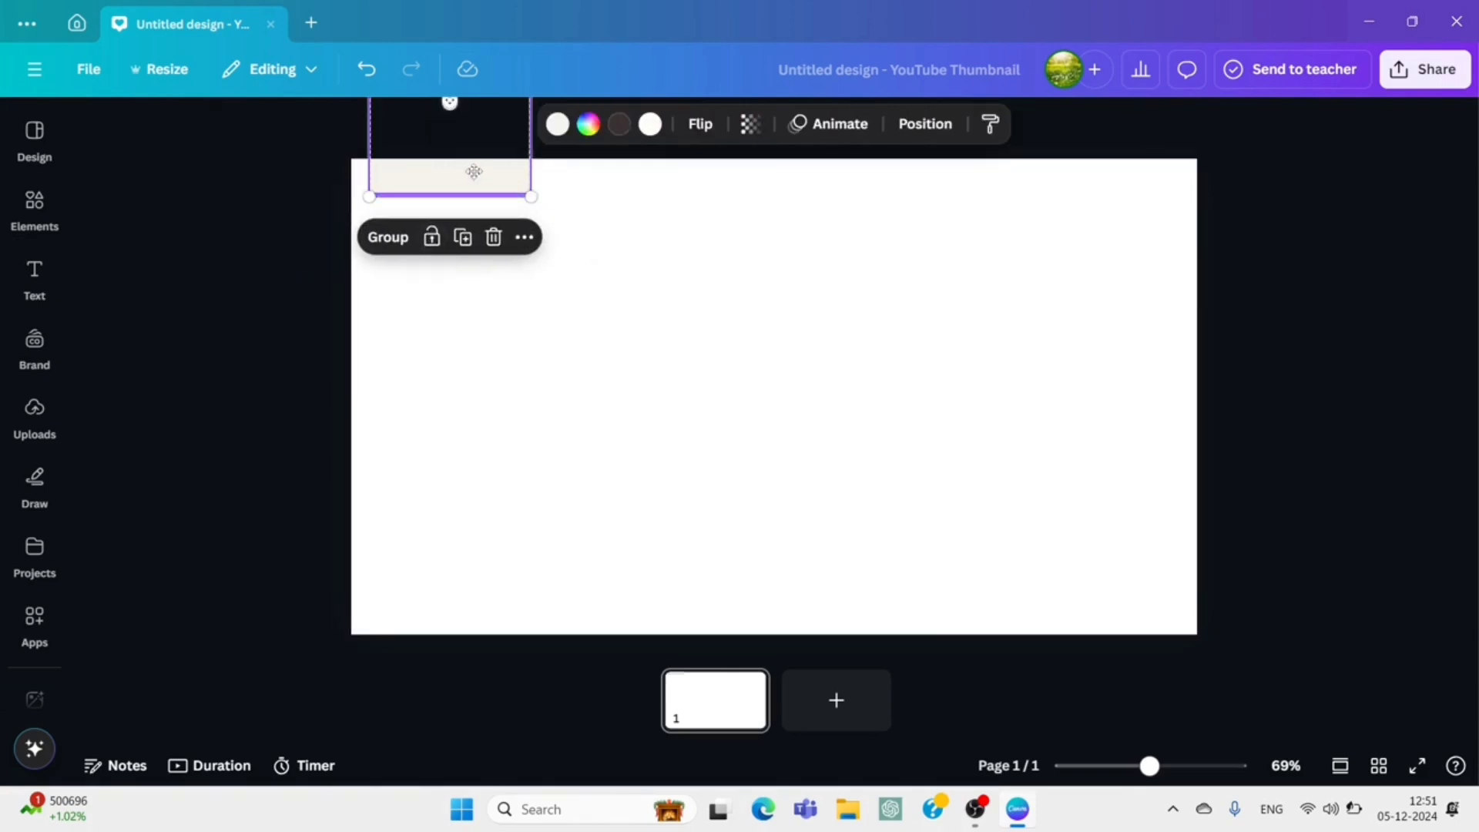
left_click_drag(474, 171, 478, 165)
left_click(466, 301)
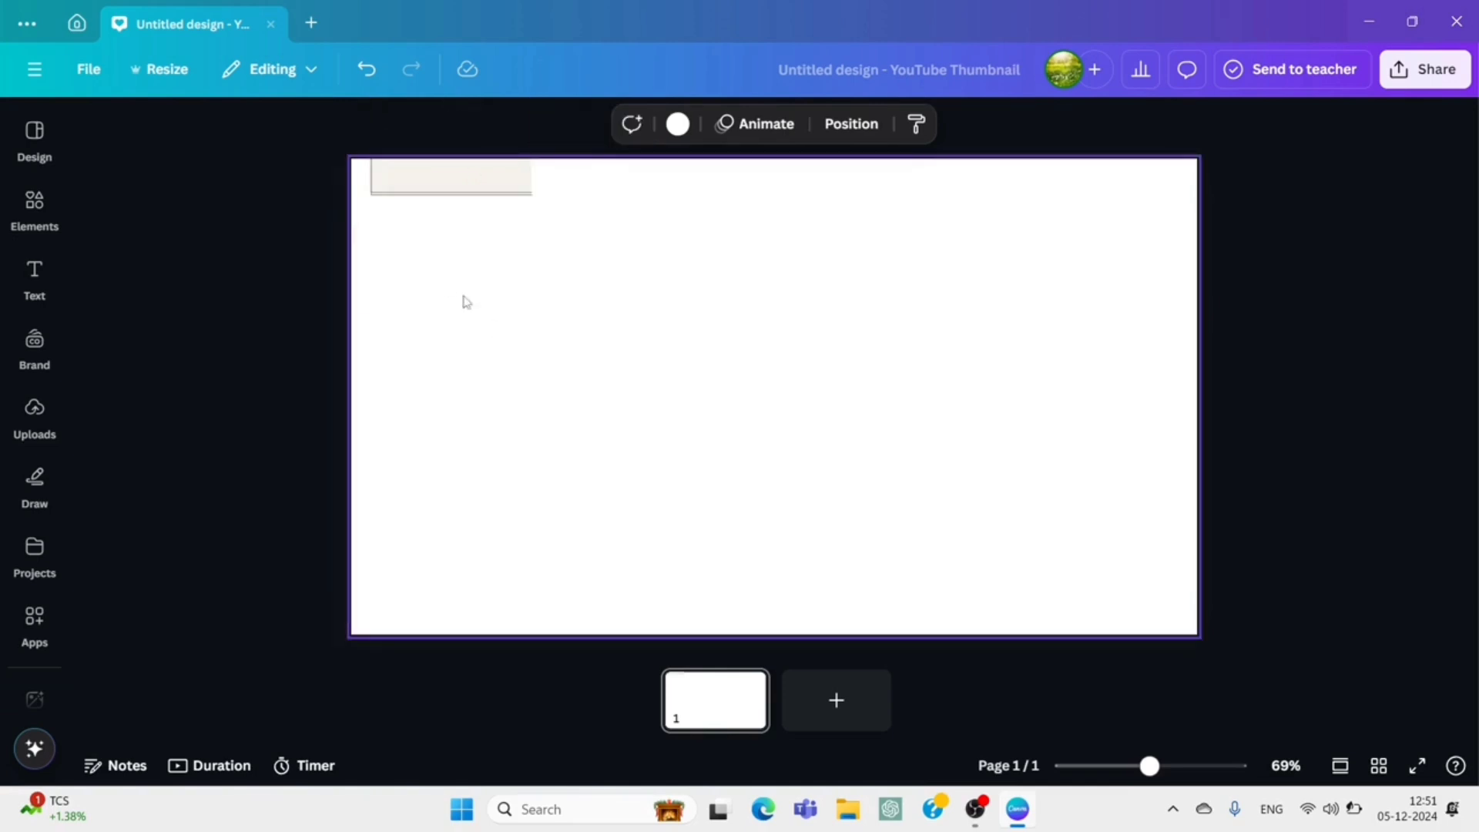
left_click(473, 177)
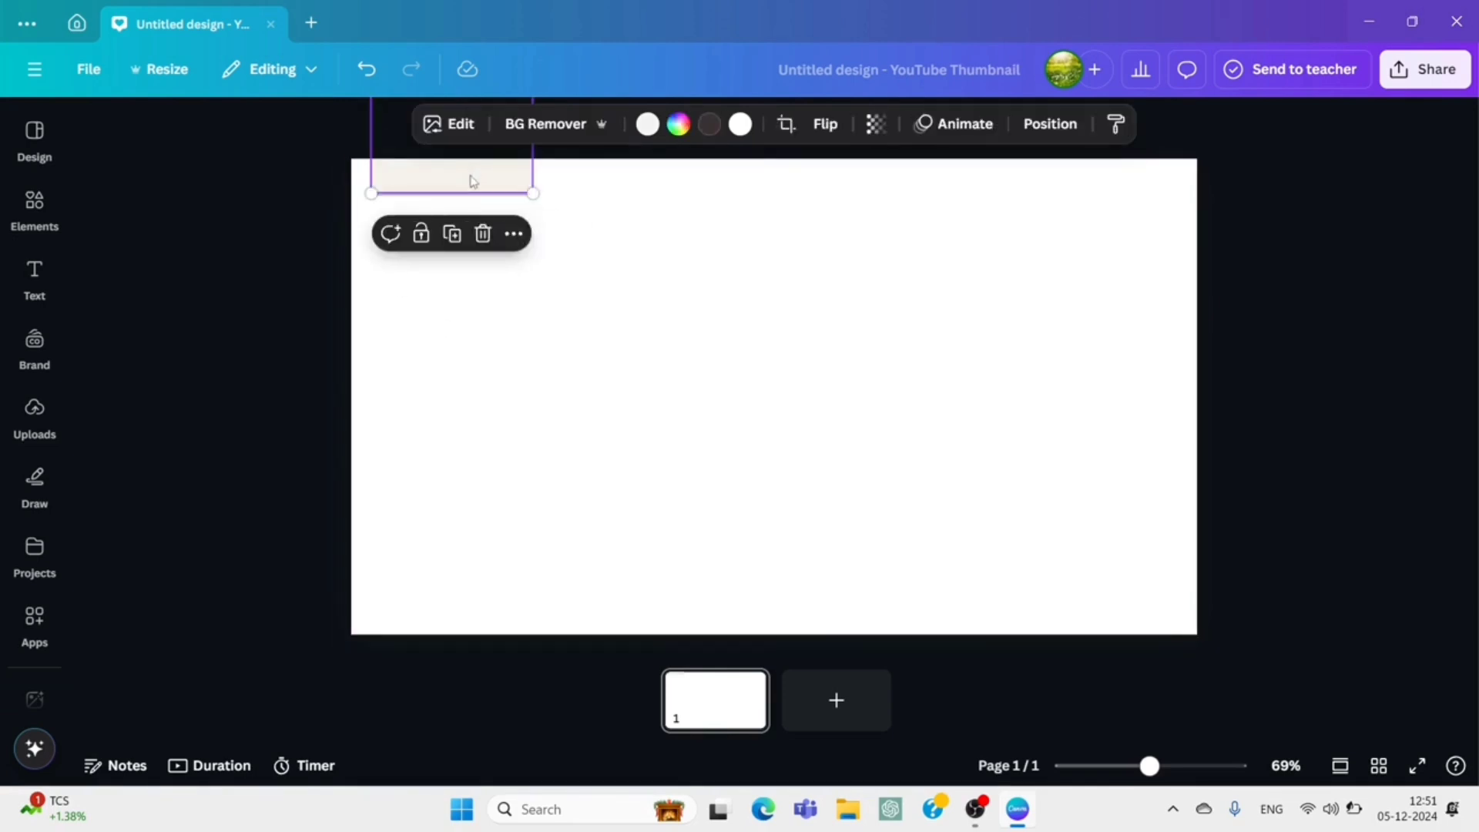
left_click_drag(472, 181, 475, 183)
left_click(493, 282)
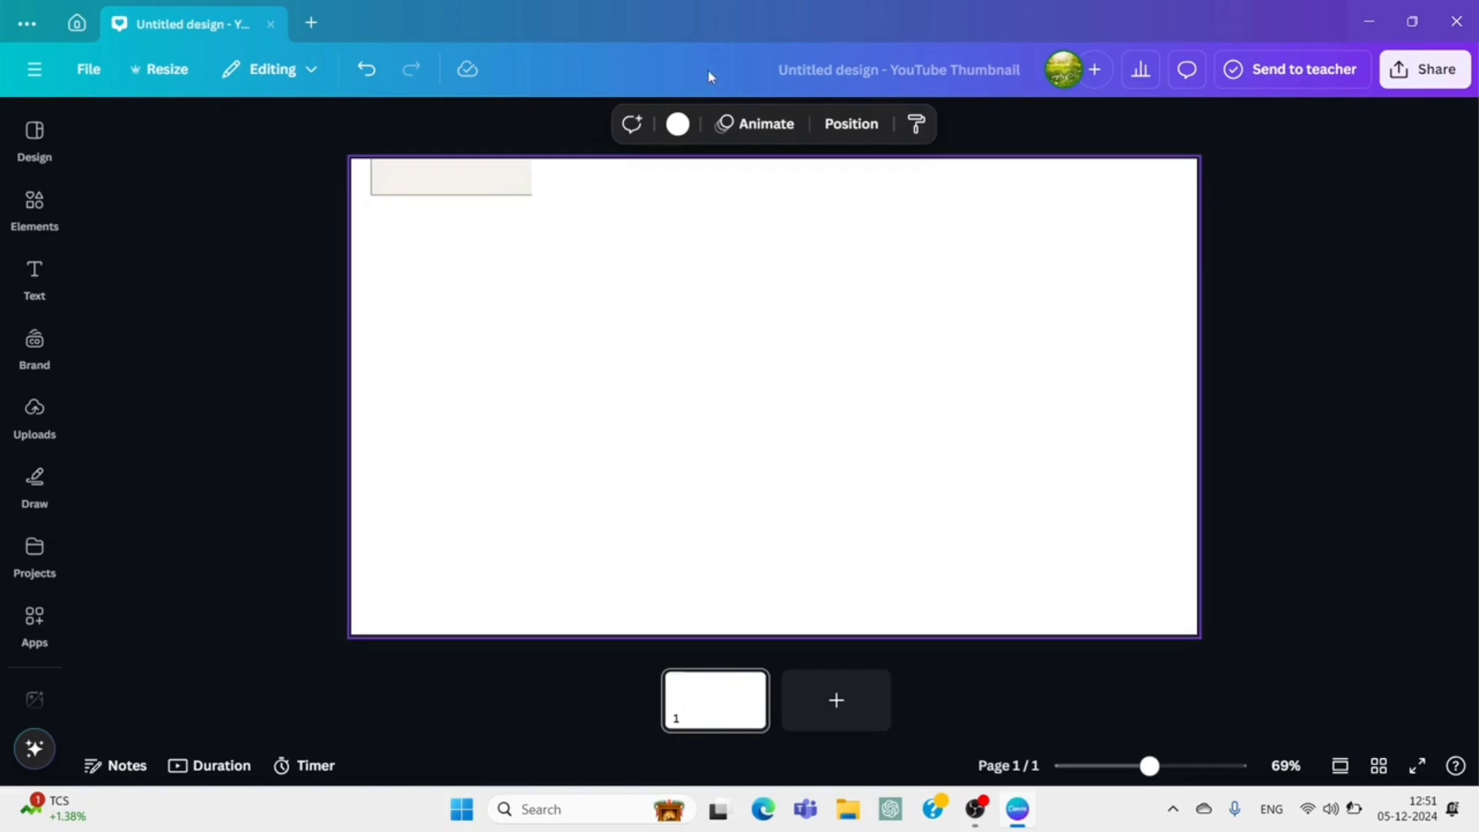
Search the elements for "blue background".
left_click(679, 121)
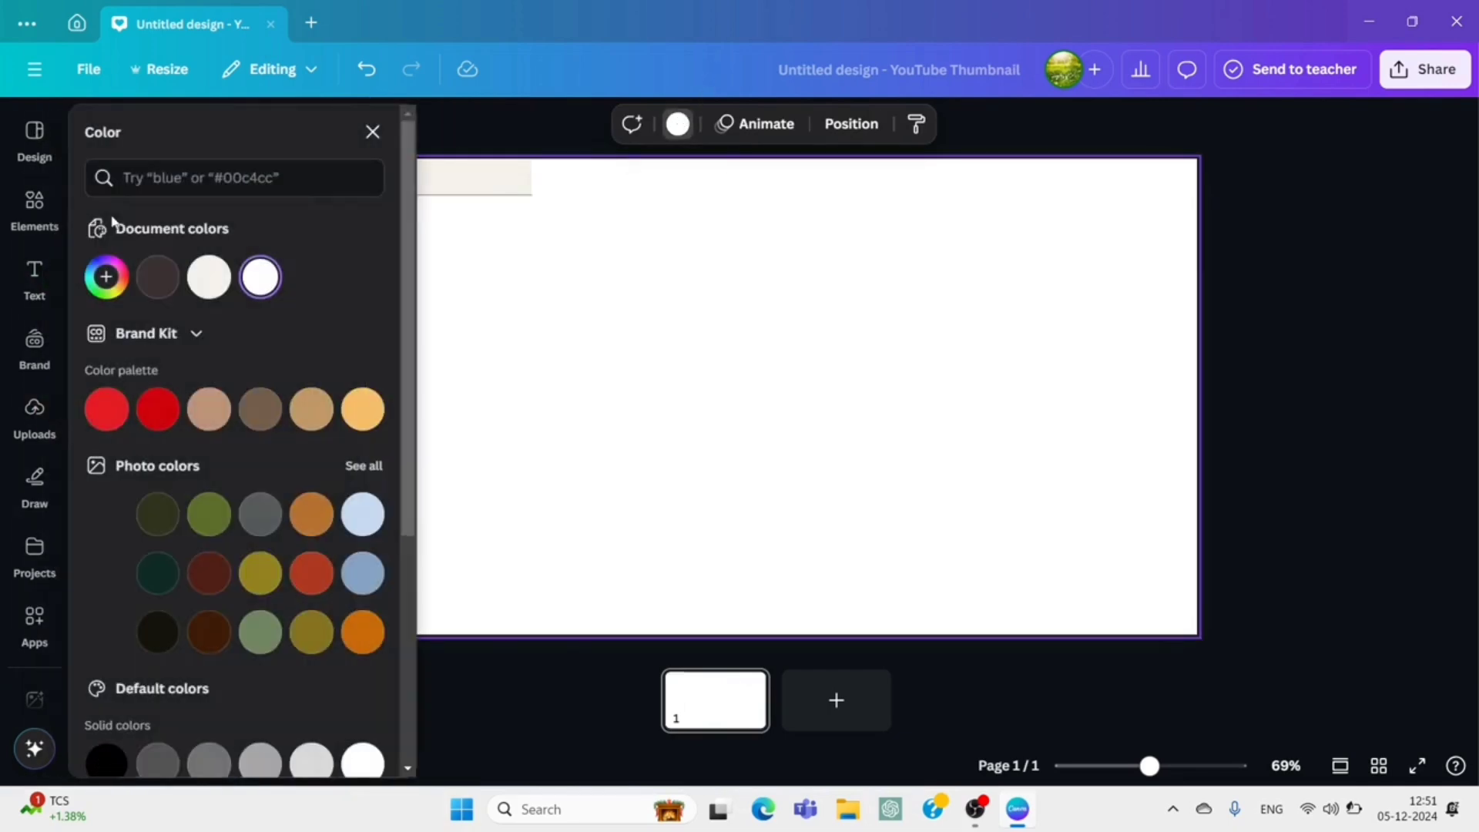
left_click(56, 221)
left_click(280, 131)
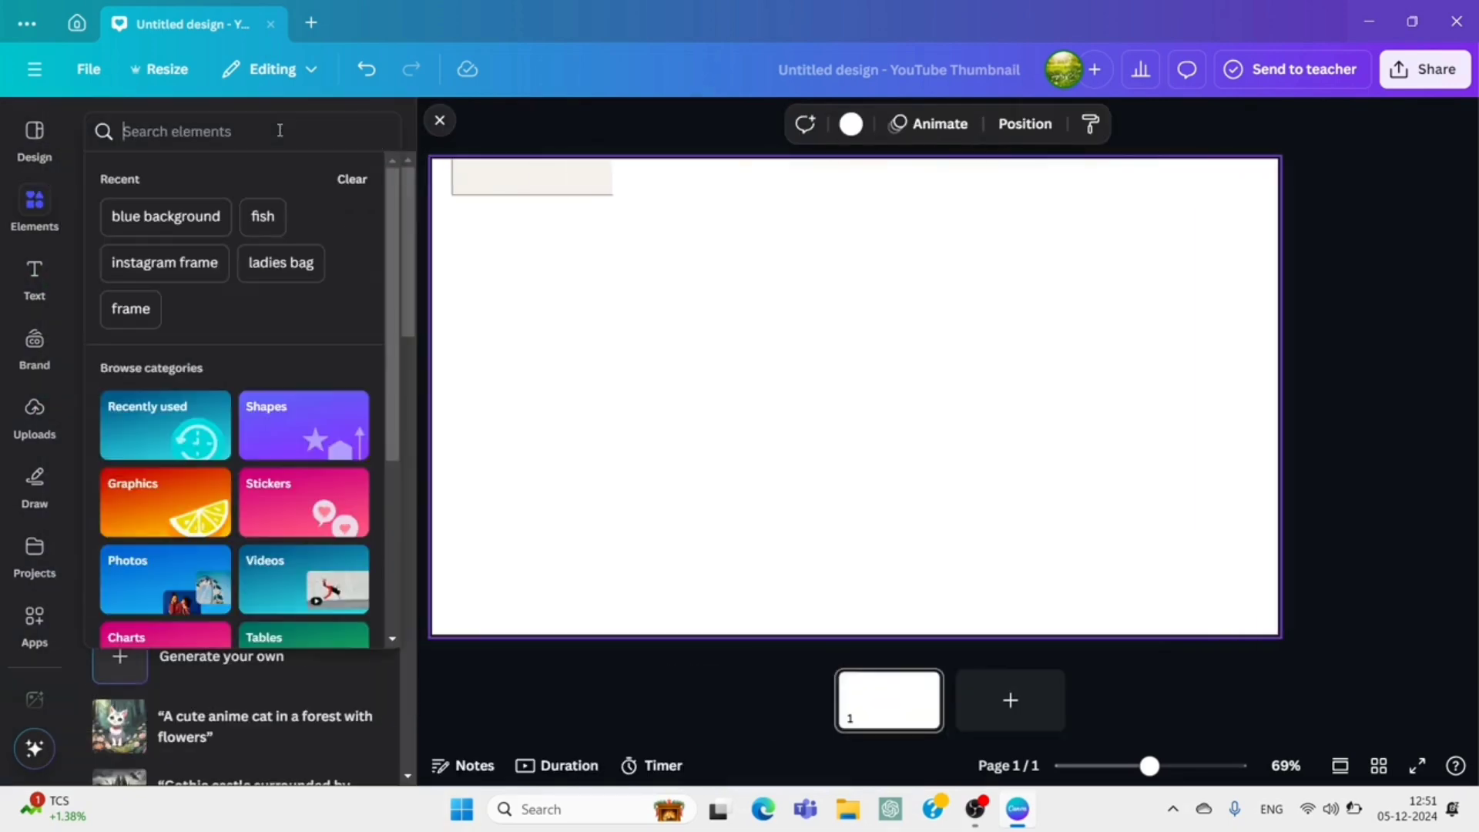
type("blue")
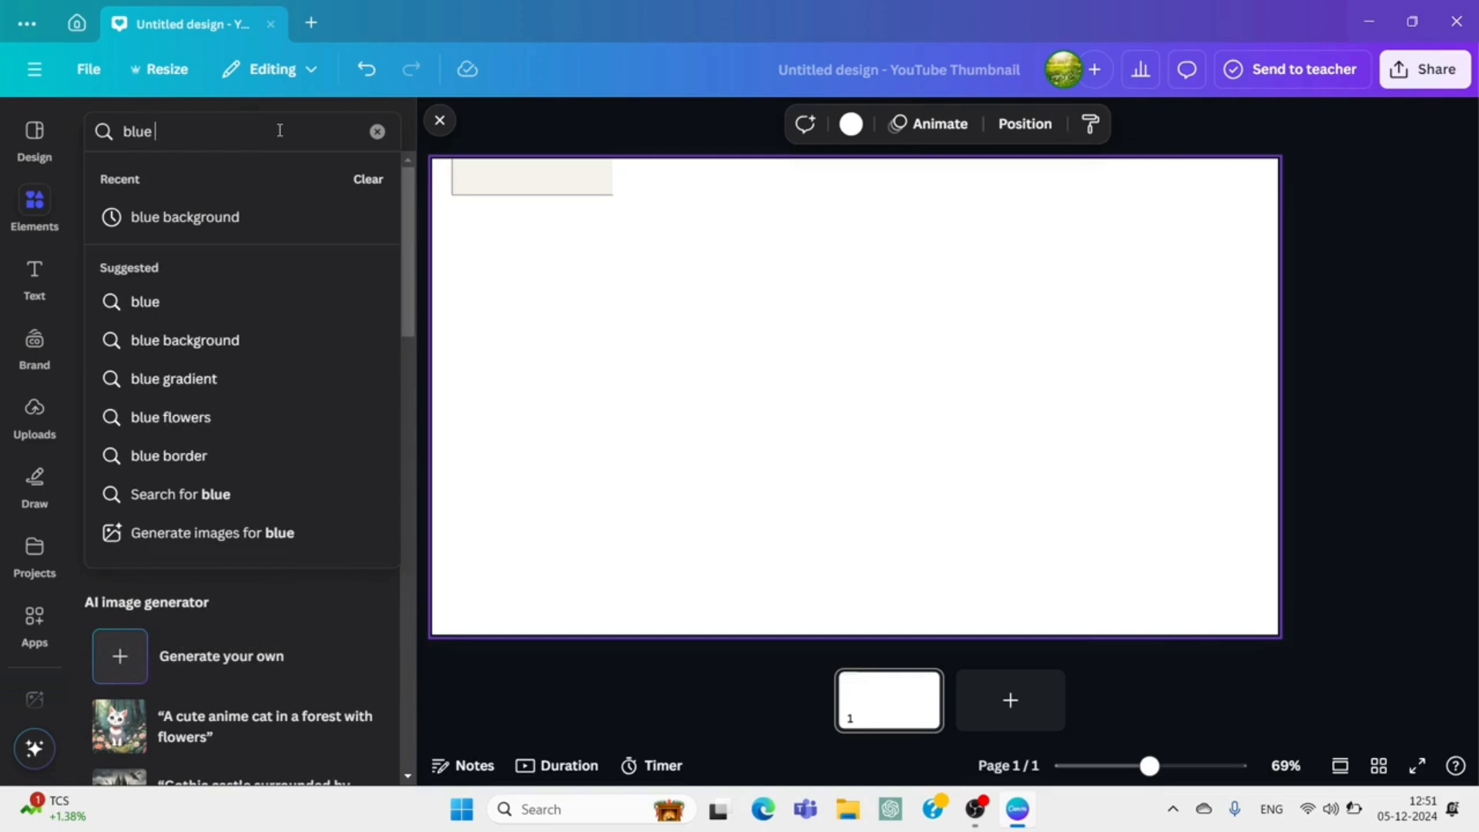
left_click(221, 224)
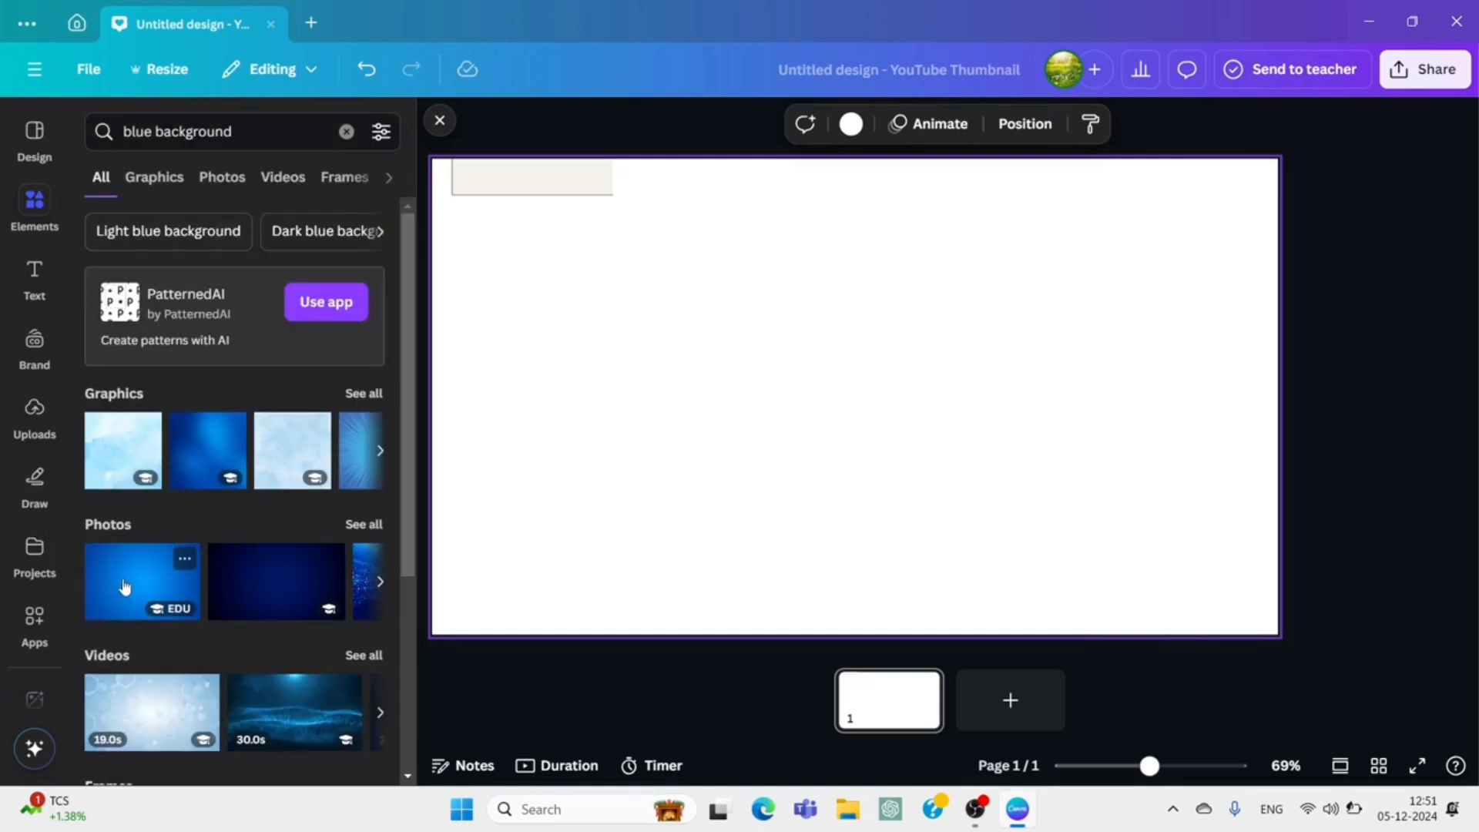
Add the bright blue gradient photo to the page and set it as the page background.
left_click(124, 587)
left_click_drag(626, 446, 489, 396)
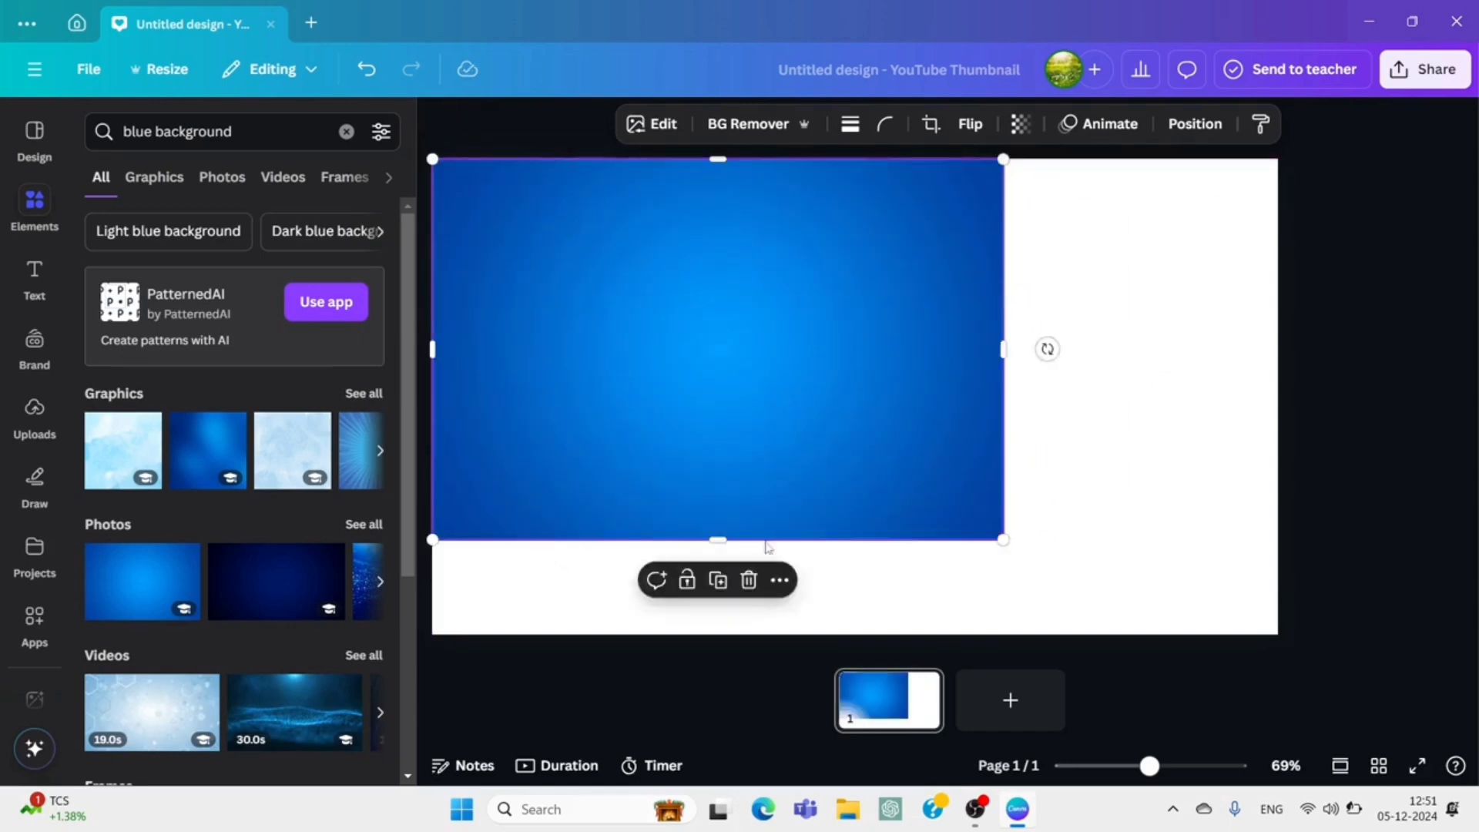
left_click(776, 581)
scroll(896, 489, "down", 2)
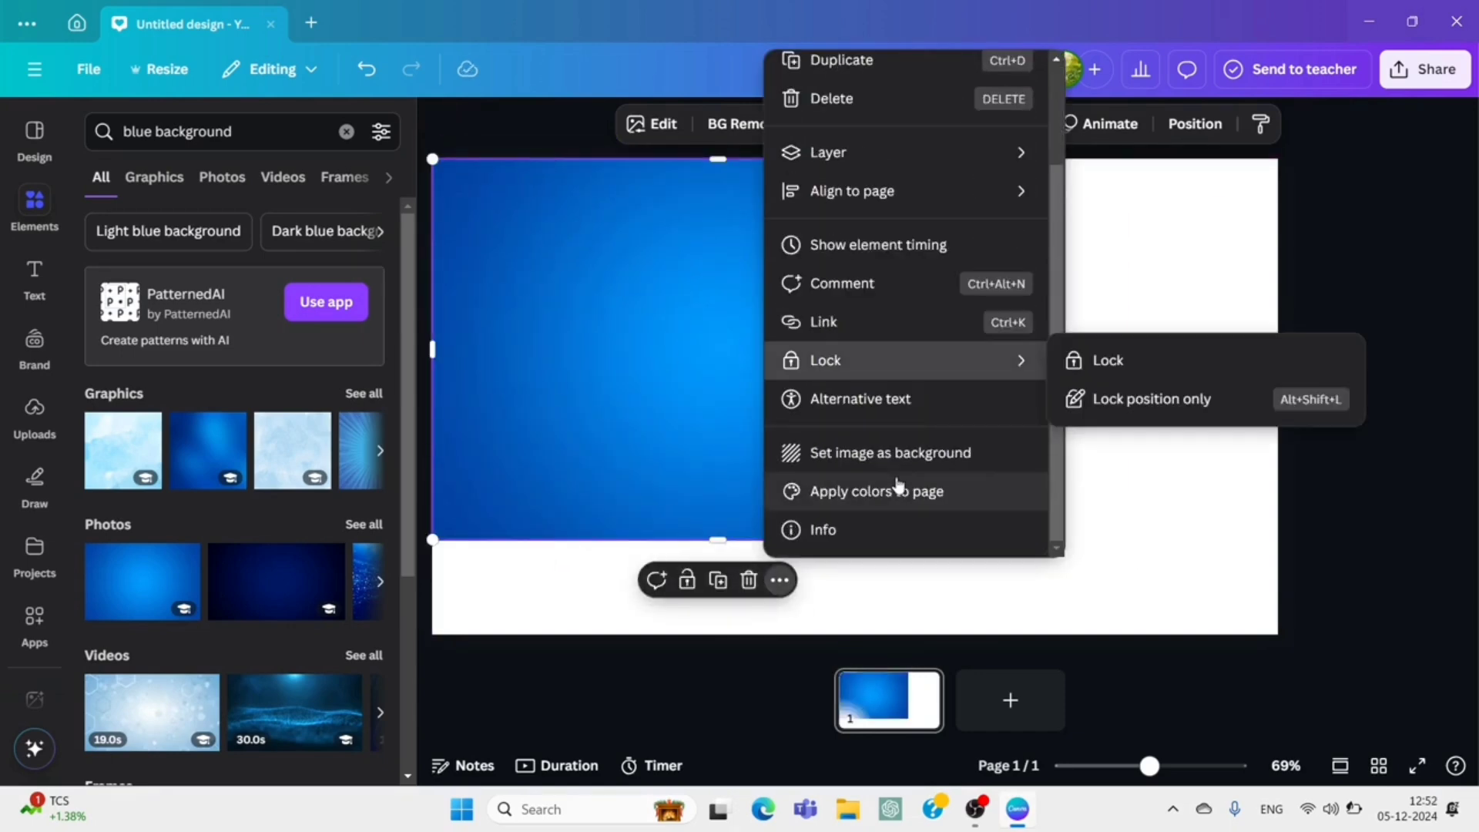
left_click(899, 459)
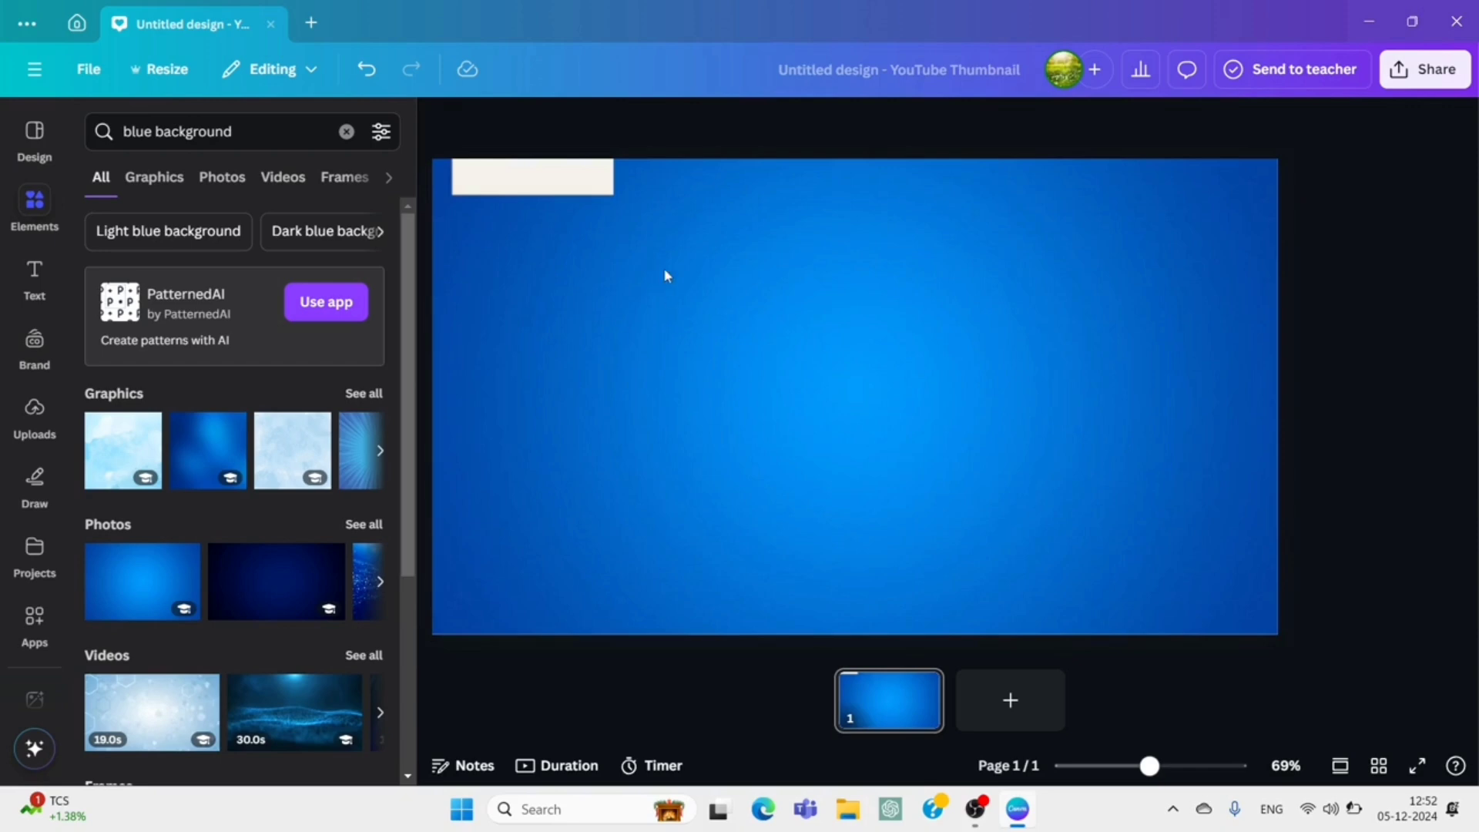
Pull the top betta card from the pile down to the middle of the page's left side and duplicate the page.
left_click(594, 191)
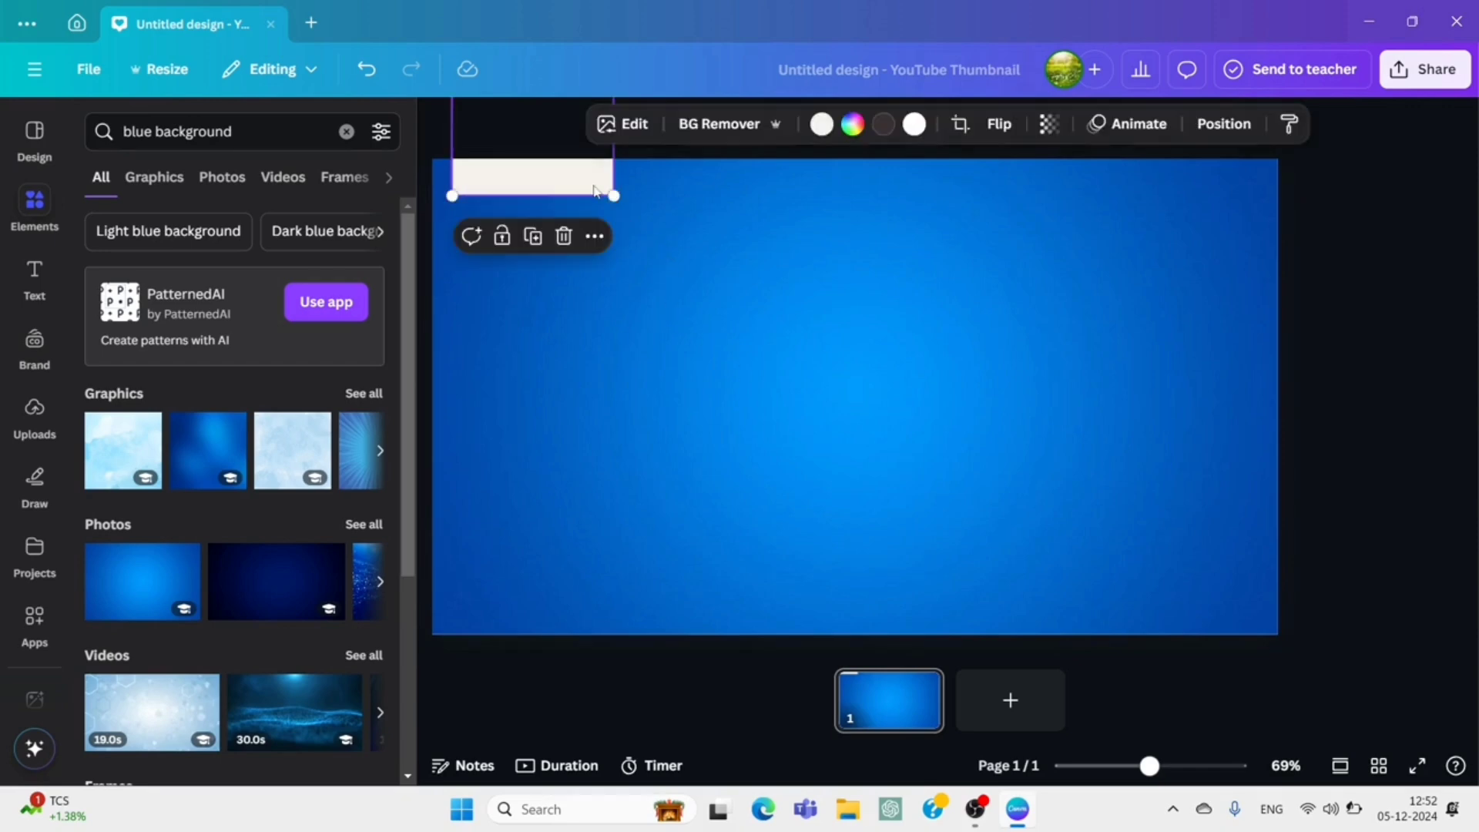
left_click_drag(585, 186, 583, 473)
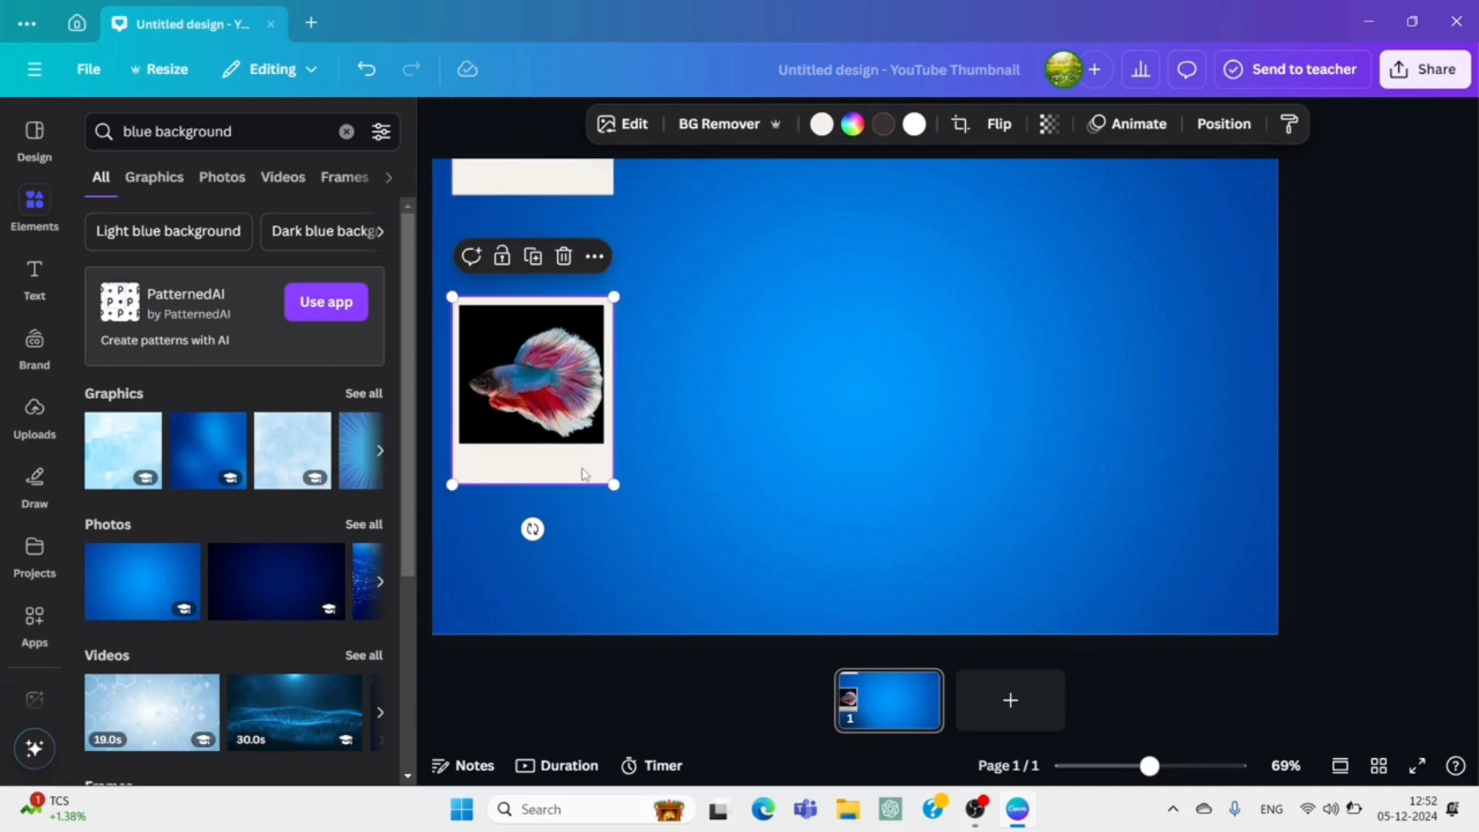
right_click(895, 709)
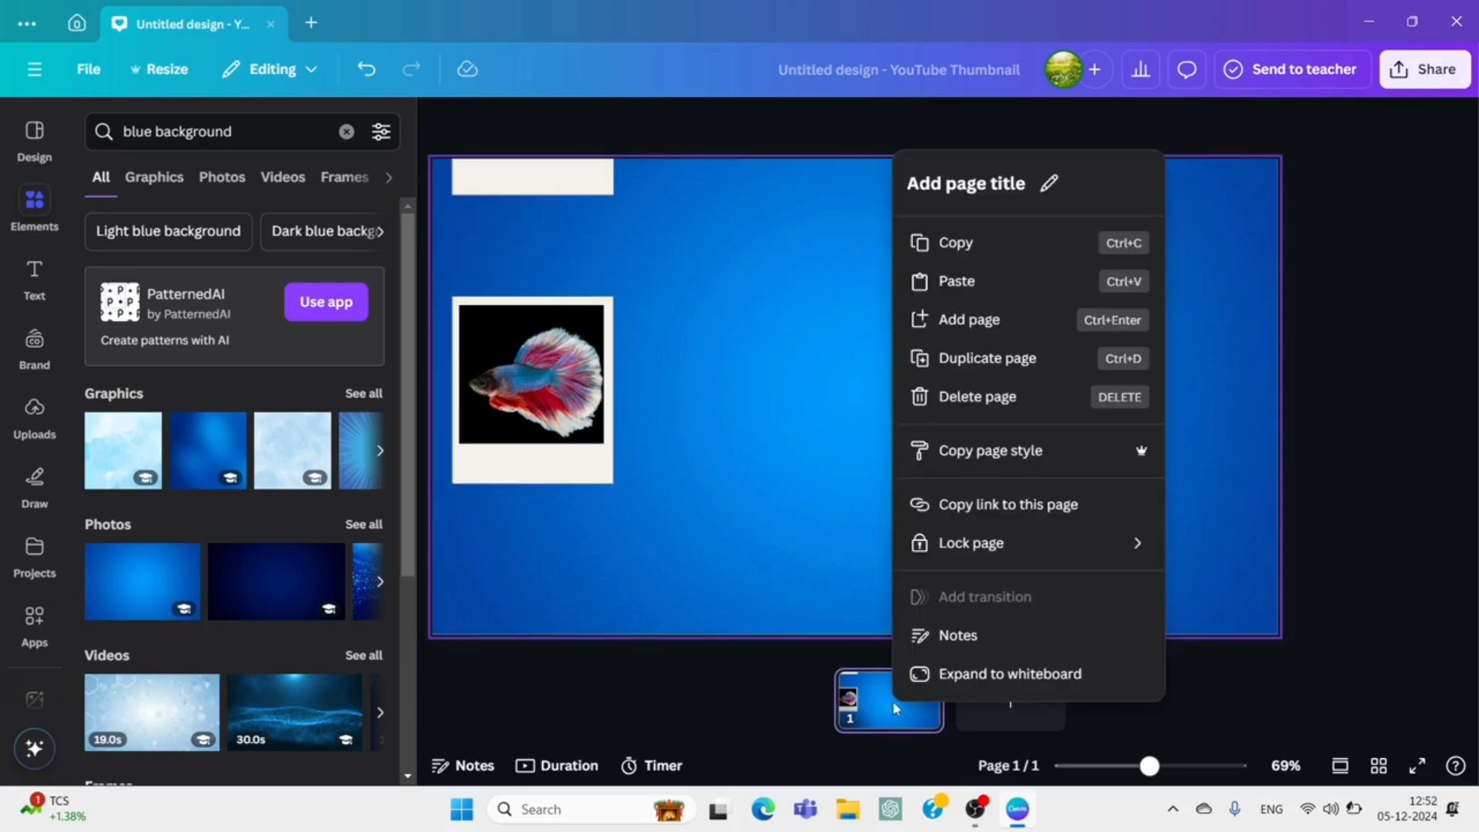
left_click(996, 360)
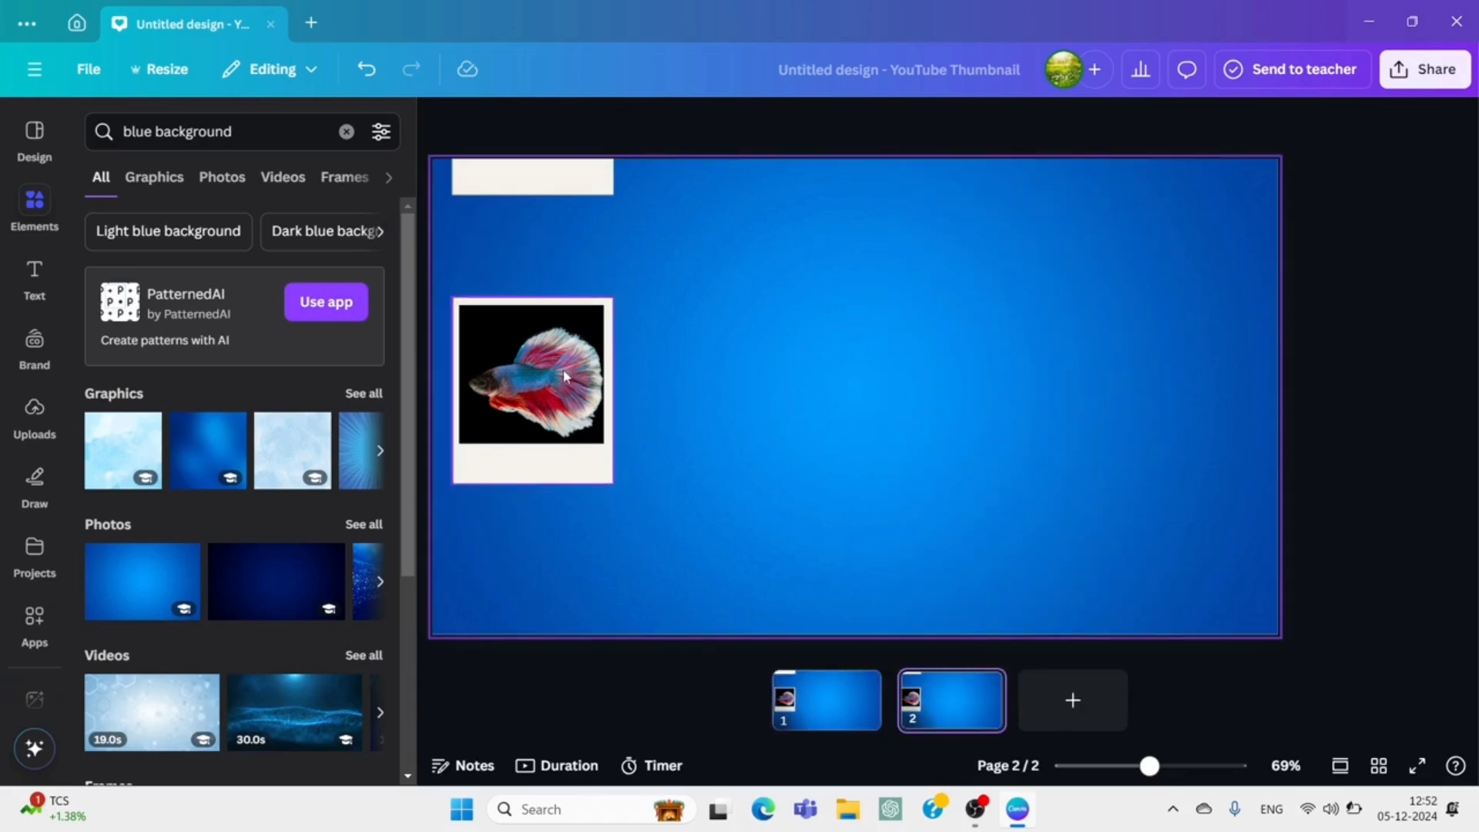
On page 2, move the betta card to the page centre and pull the yellow-finned fish card down to its left, level with it.
left_click(544, 386)
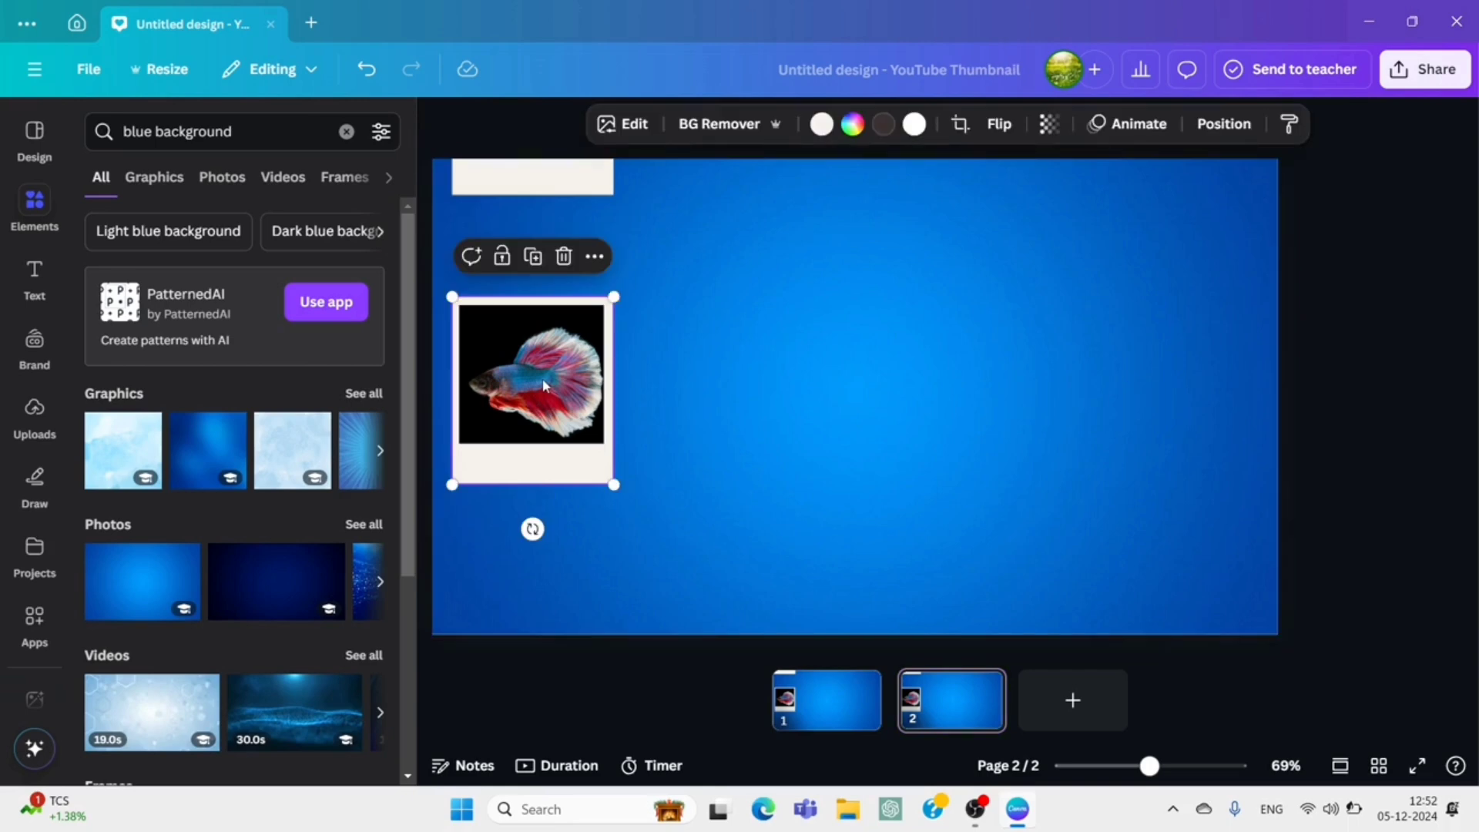
left_click_drag(544, 387, 847, 381)
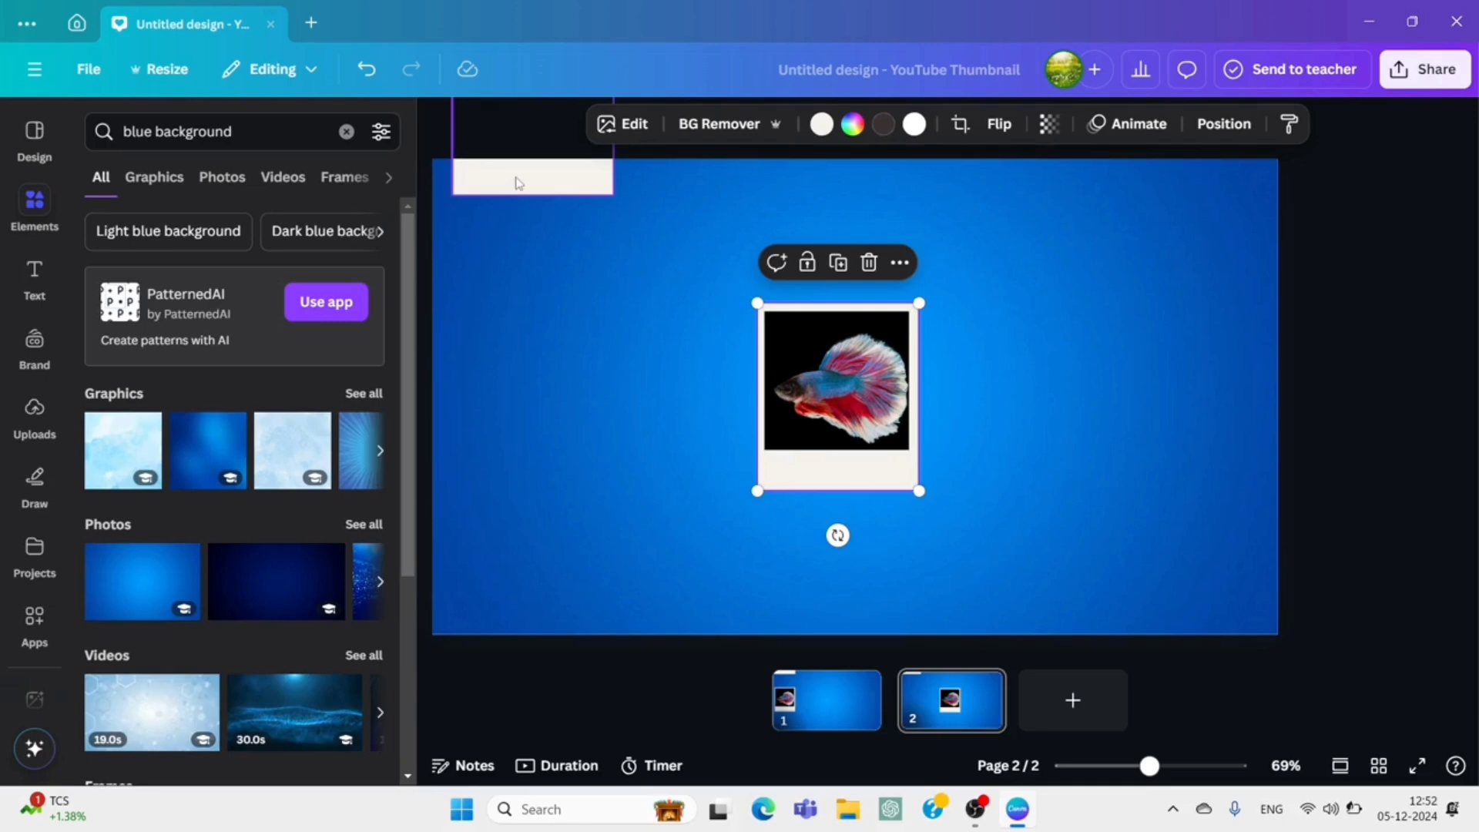
left_click_drag(518, 183, 528, 468)
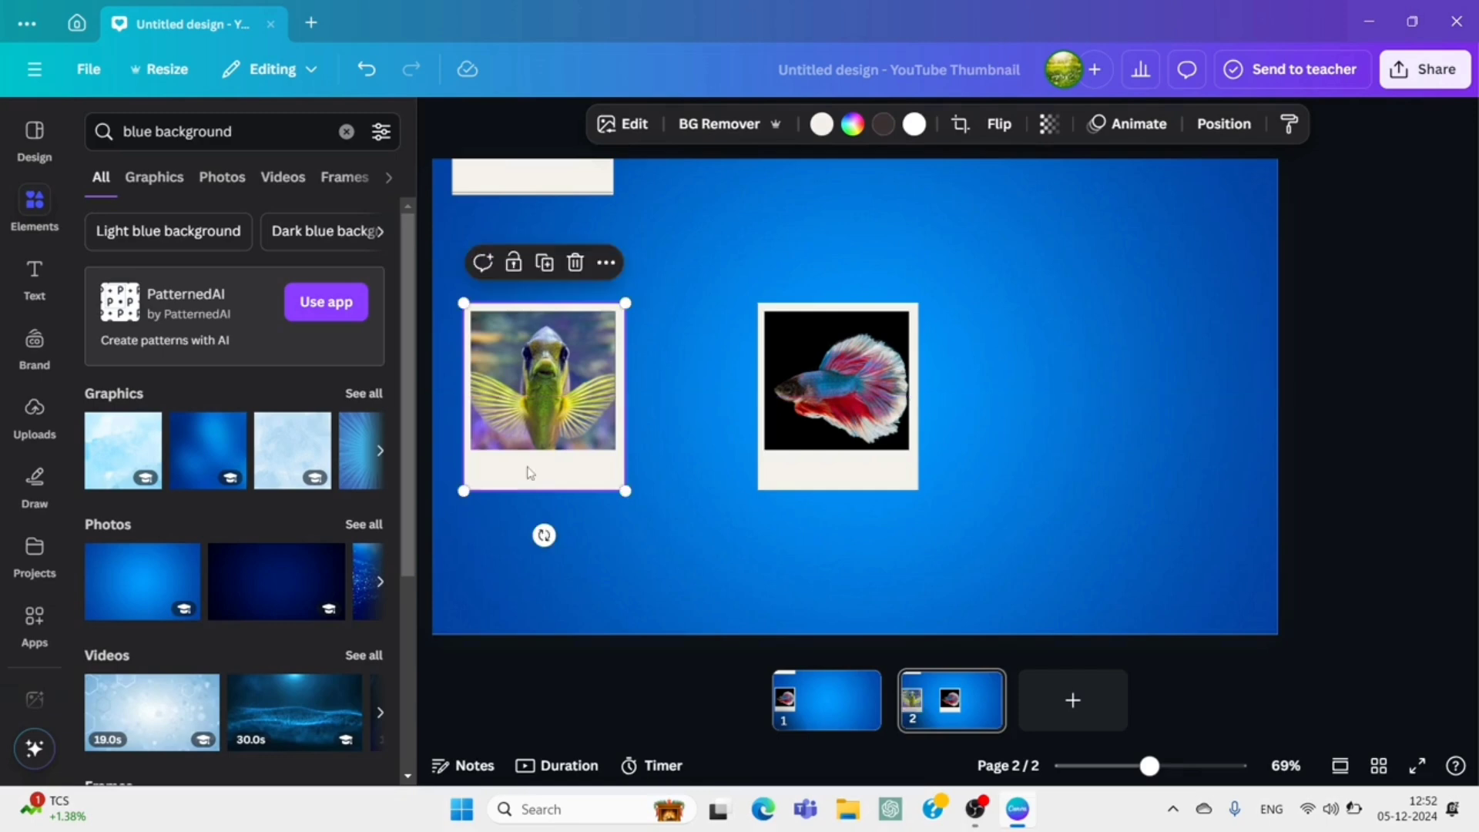
Duplicate page 2 to create a third page.
left_click(942, 707)
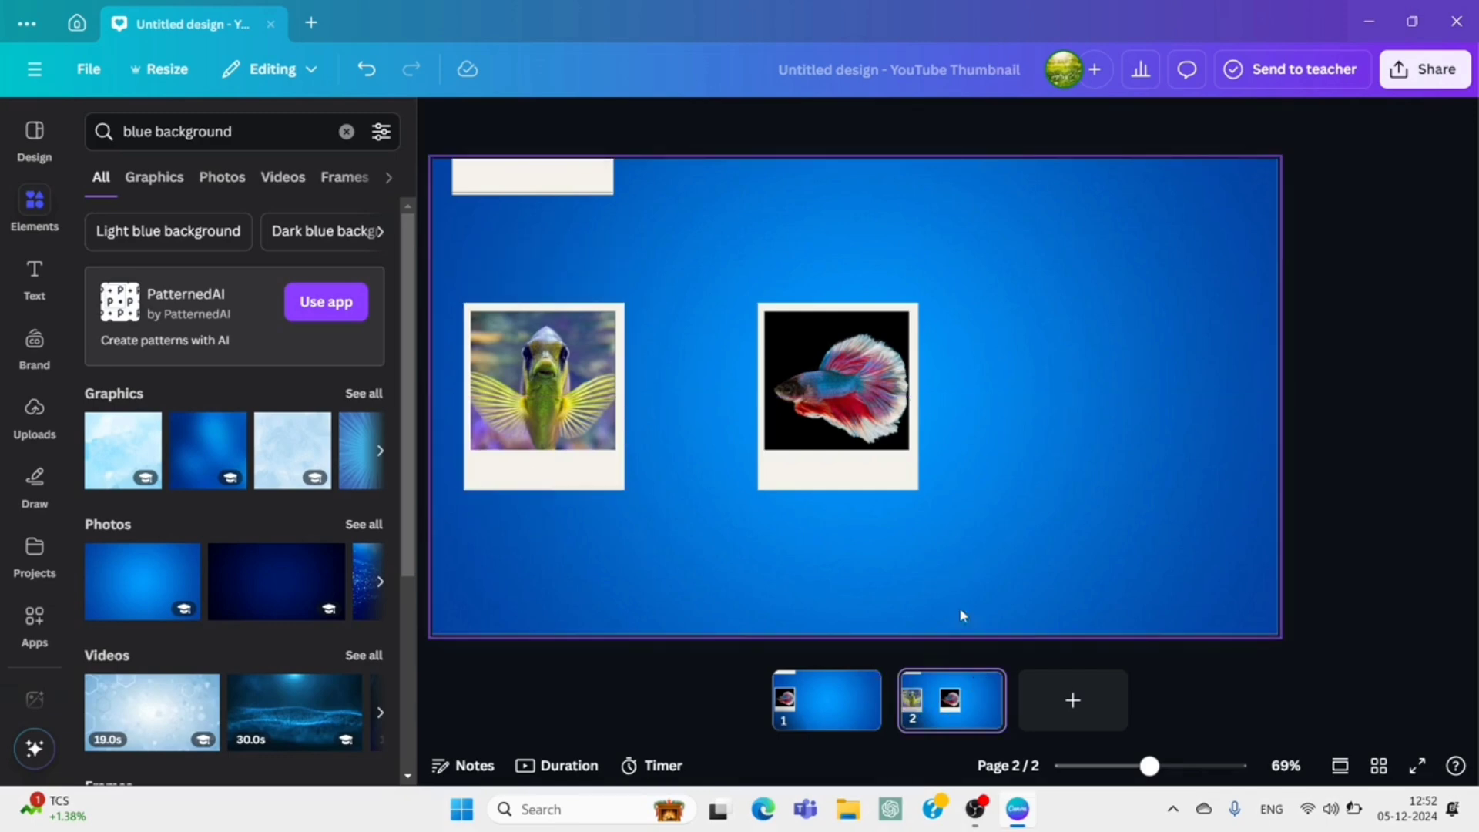
right_click(956, 710)
left_click(1044, 322)
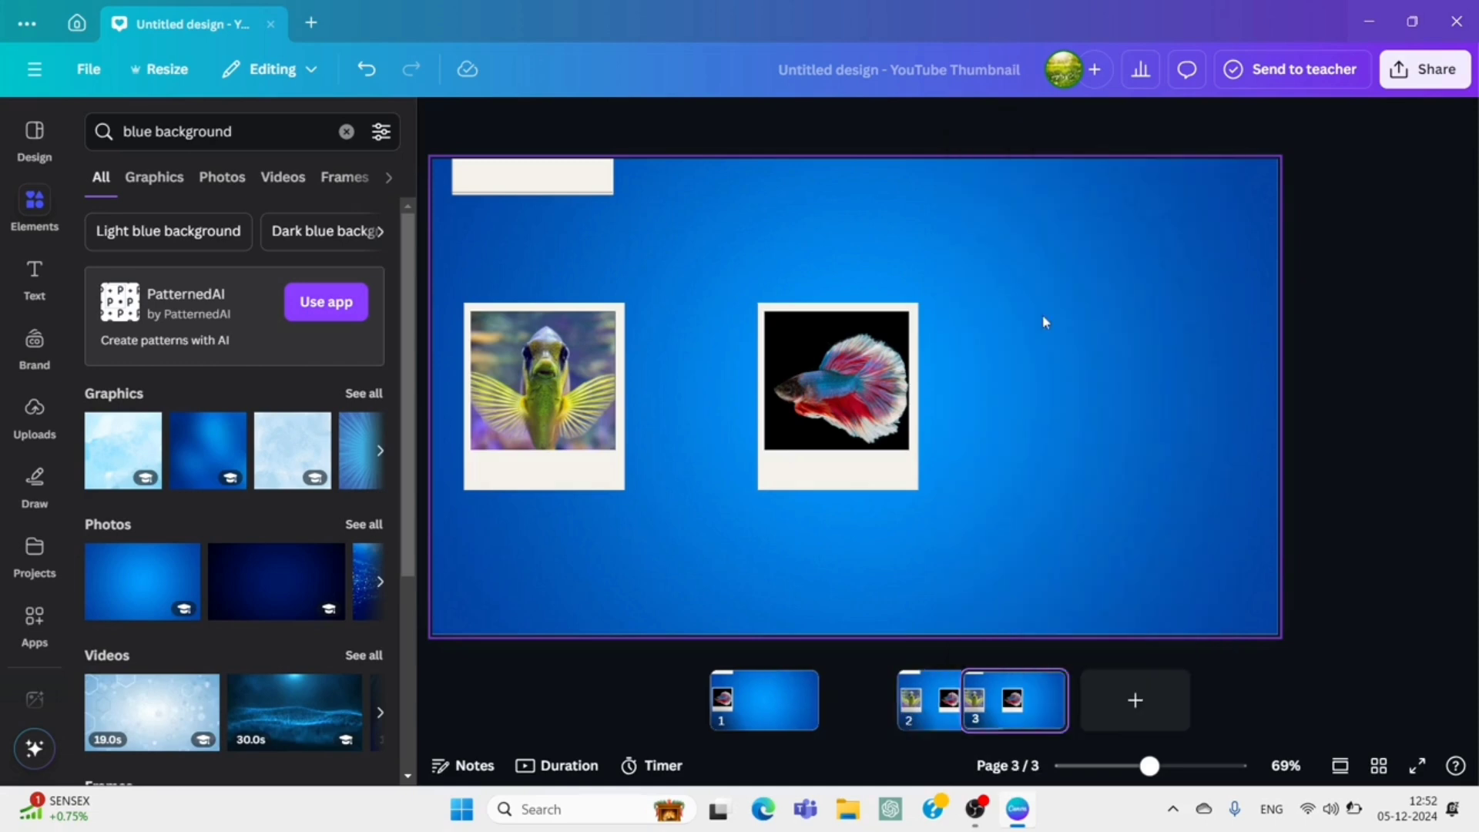
On page 3, move the betta card to the page's right side, centre the yellow-finned fish card, and pull the orange discus card down level on the left.
left_click_drag(835, 423, 1153, 411)
left_click_drag(490, 411, 817, 401)
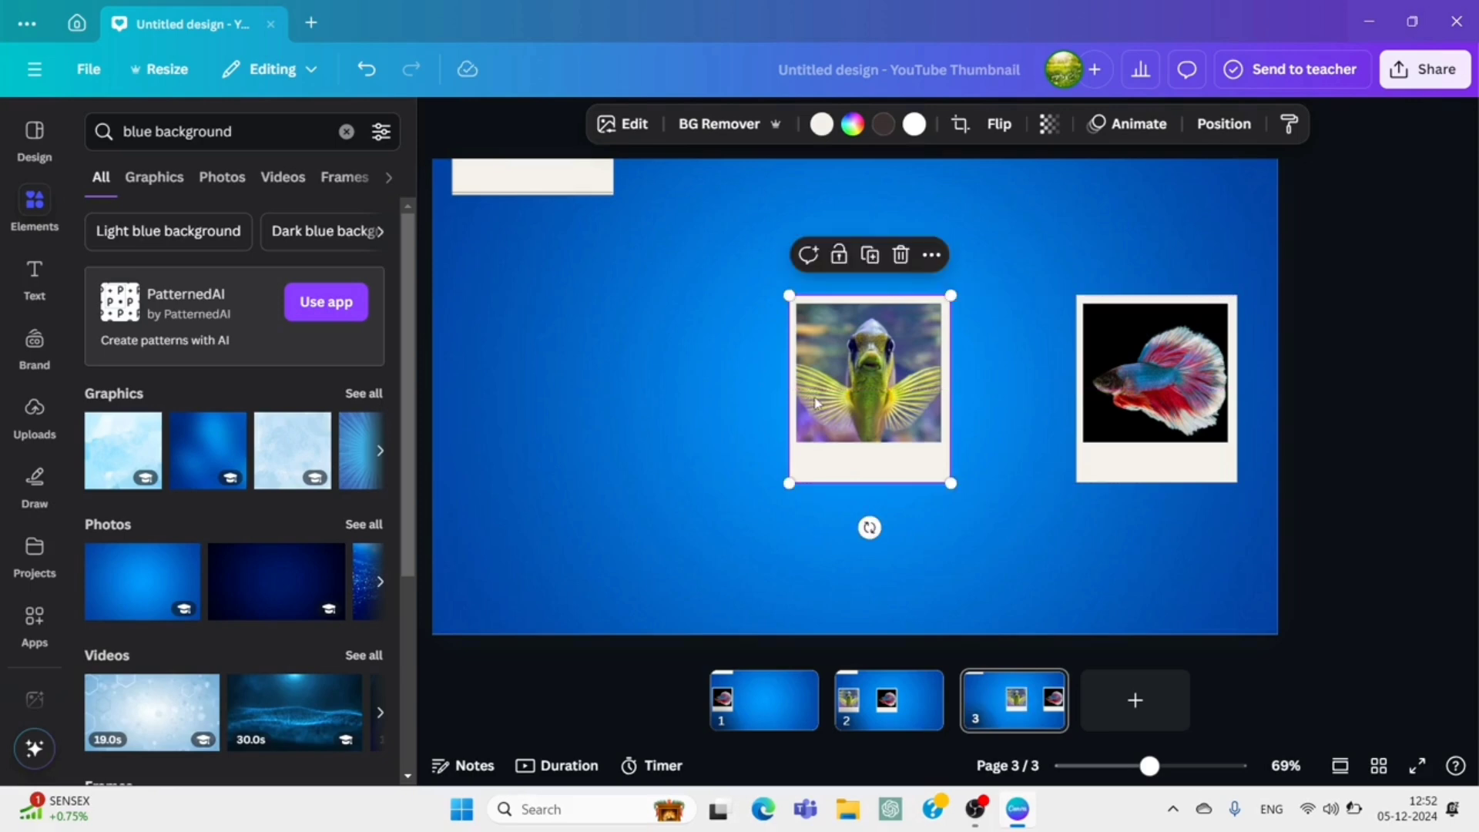
left_click(511, 185)
left_click_drag(511, 184, 503, 438)
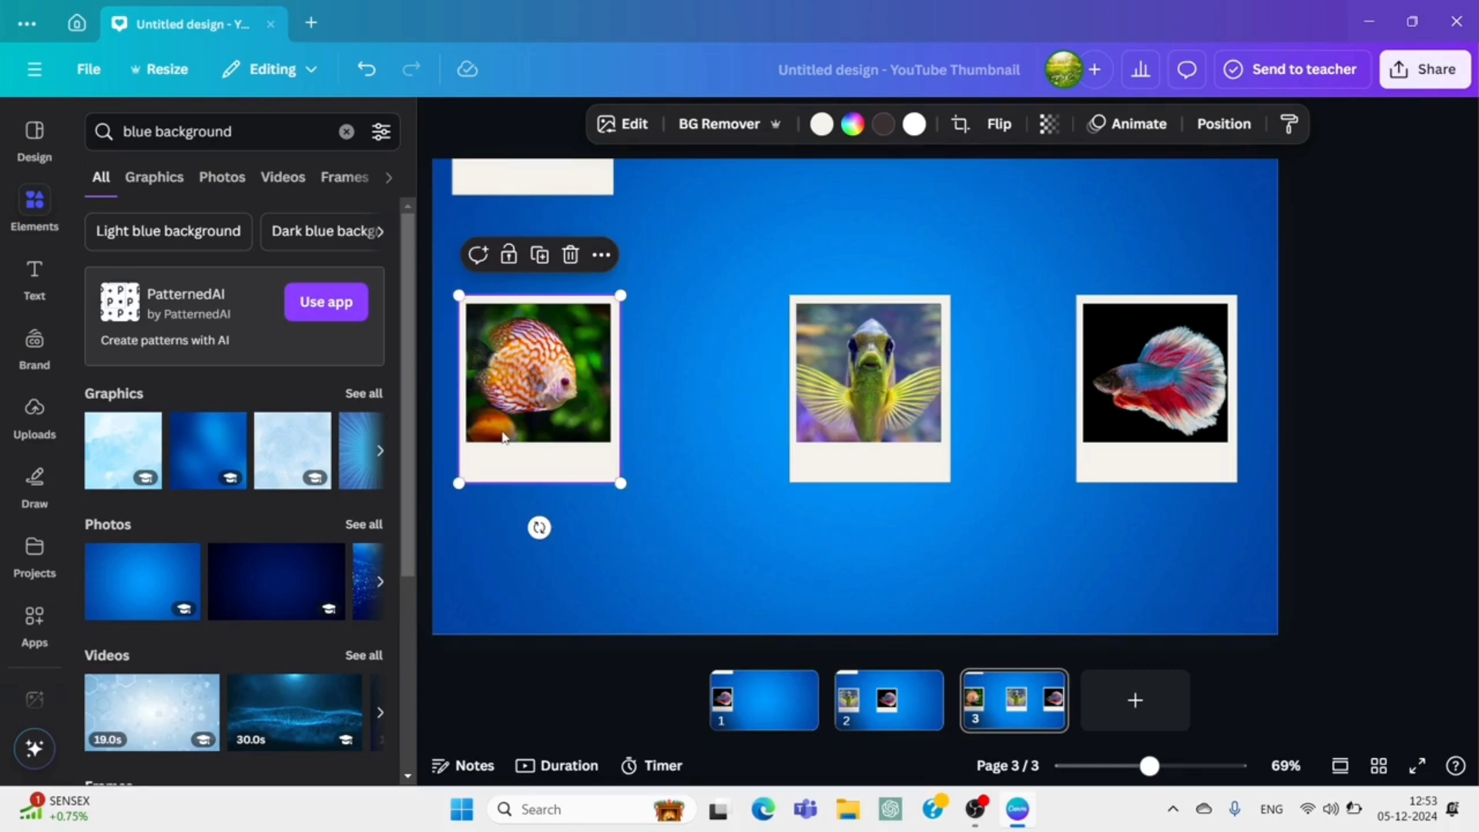
left_click_drag(869, 377, 854, 377)
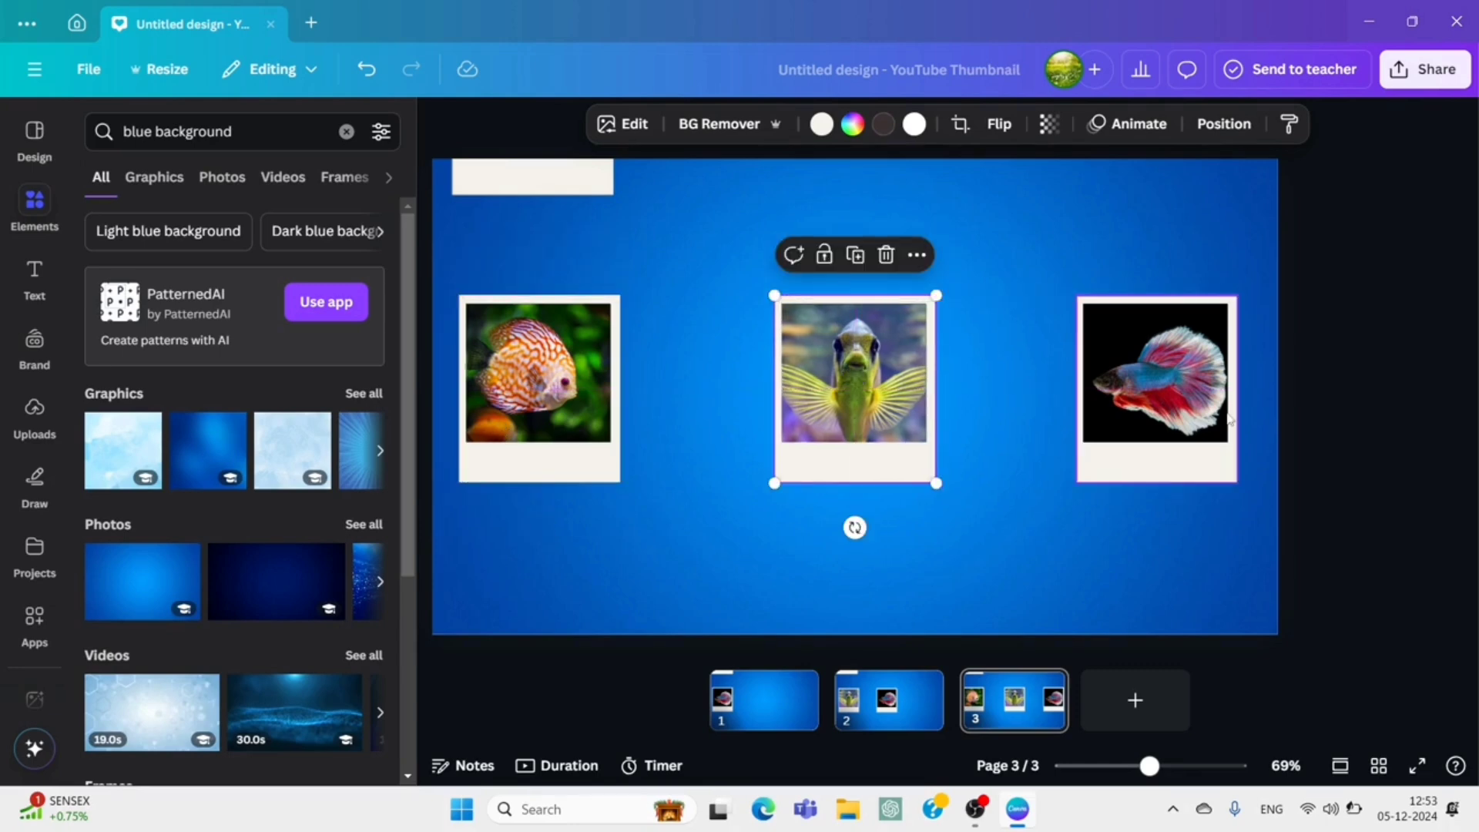
left_click(1335, 439)
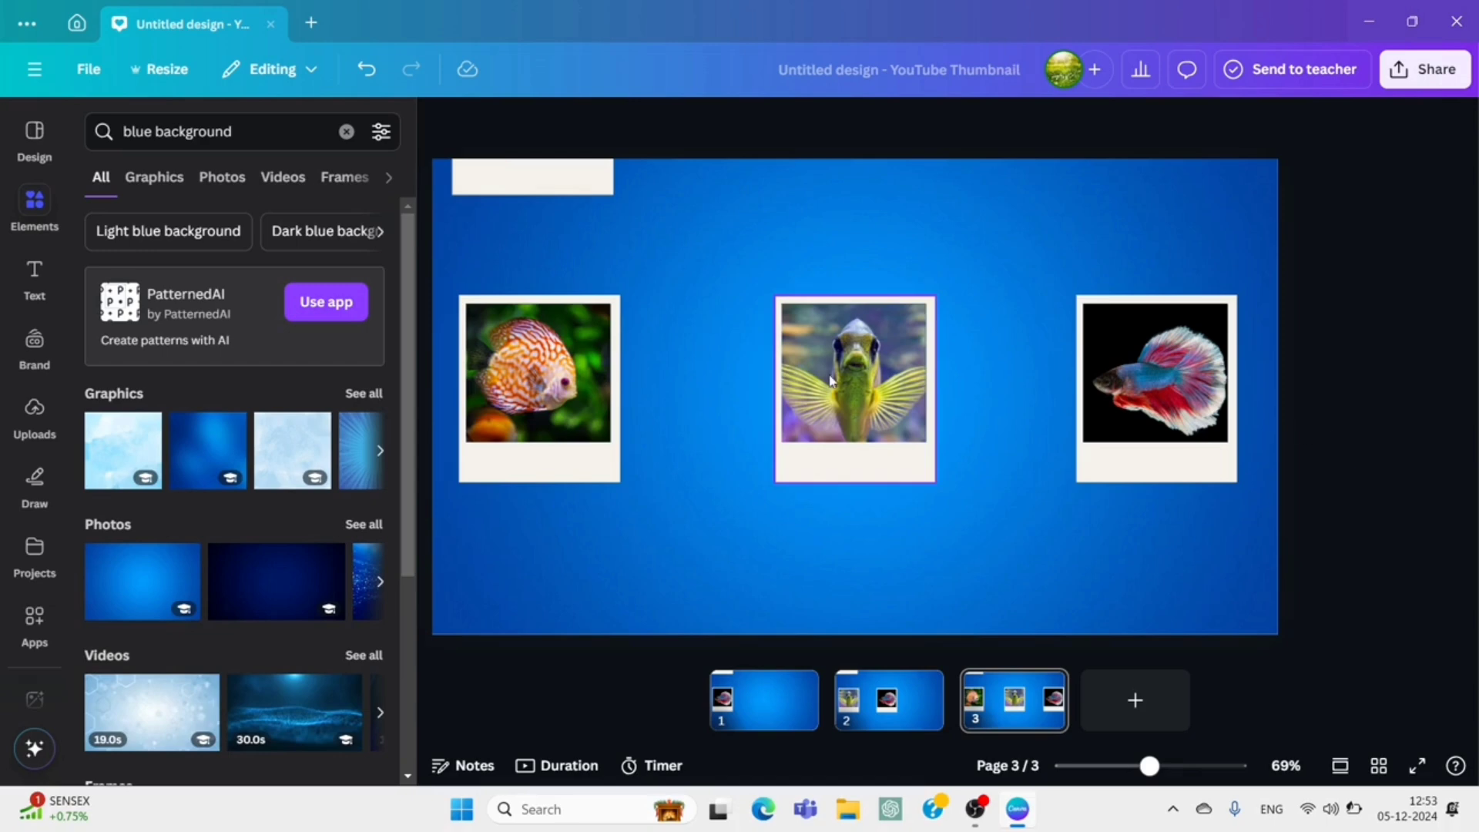
Duplicate page 3 and, on the copy, move the betta card off the right edge and the yellow-finned fish card into its former place.
right_click(1007, 706)
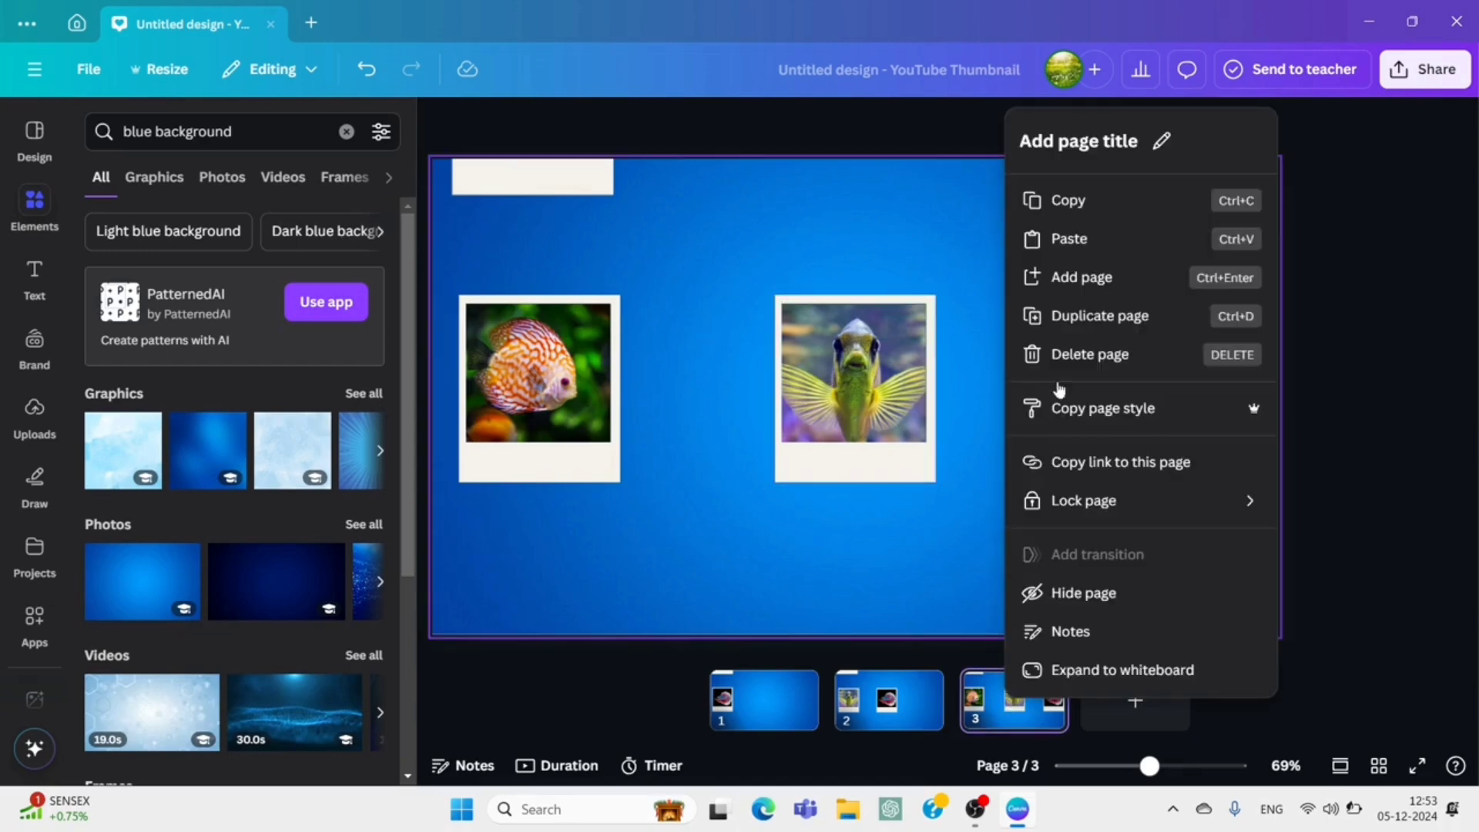
left_click(1108, 318)
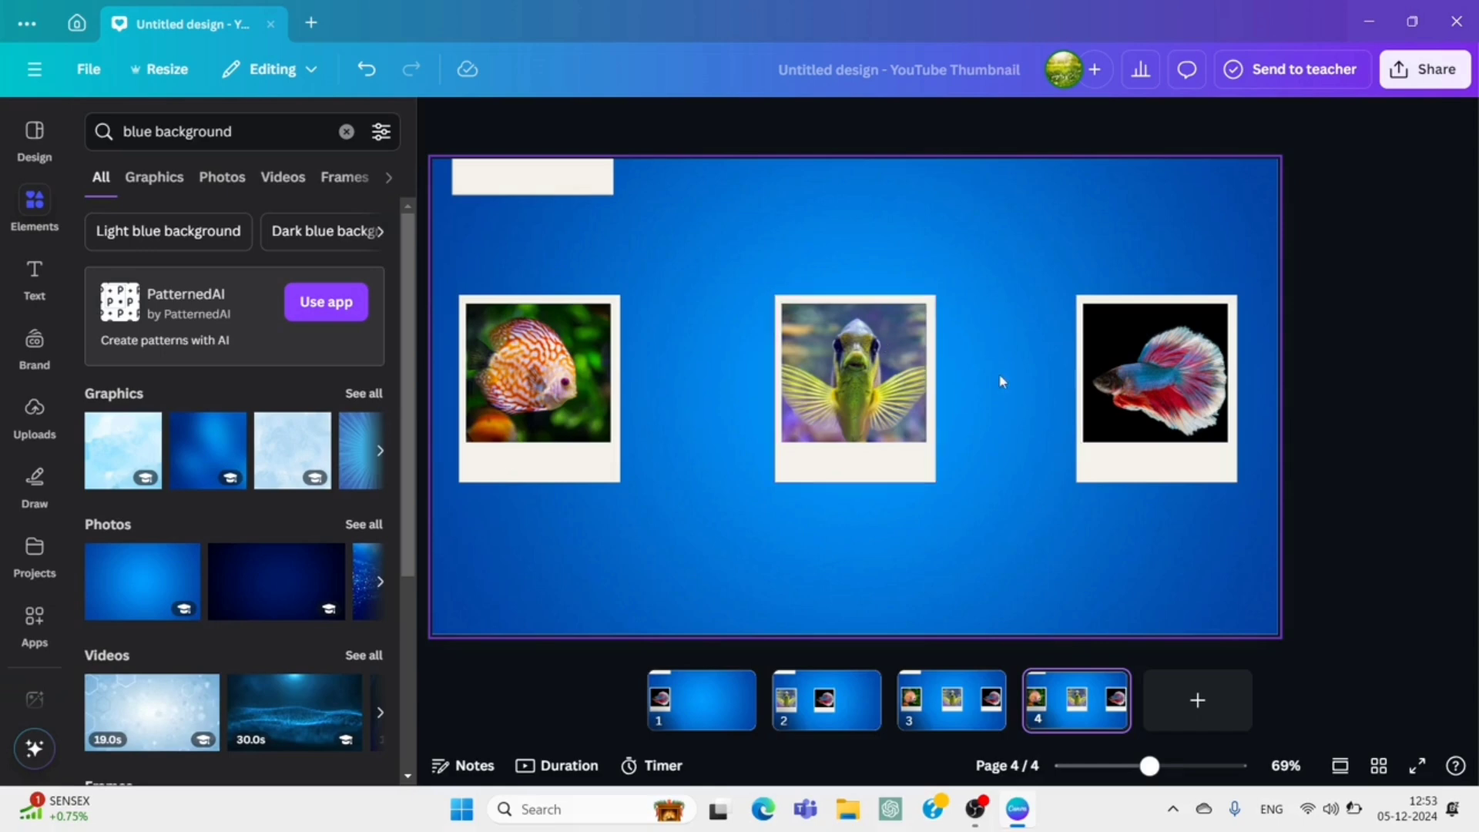
left_click_drag(1129, 397, 1376, 387)
left_click_drag(861, 407, 1169, 397)
On page 4, move the orange discus card near the page centre and pull the next card from the pile down to its left.
left_click(511, 378)
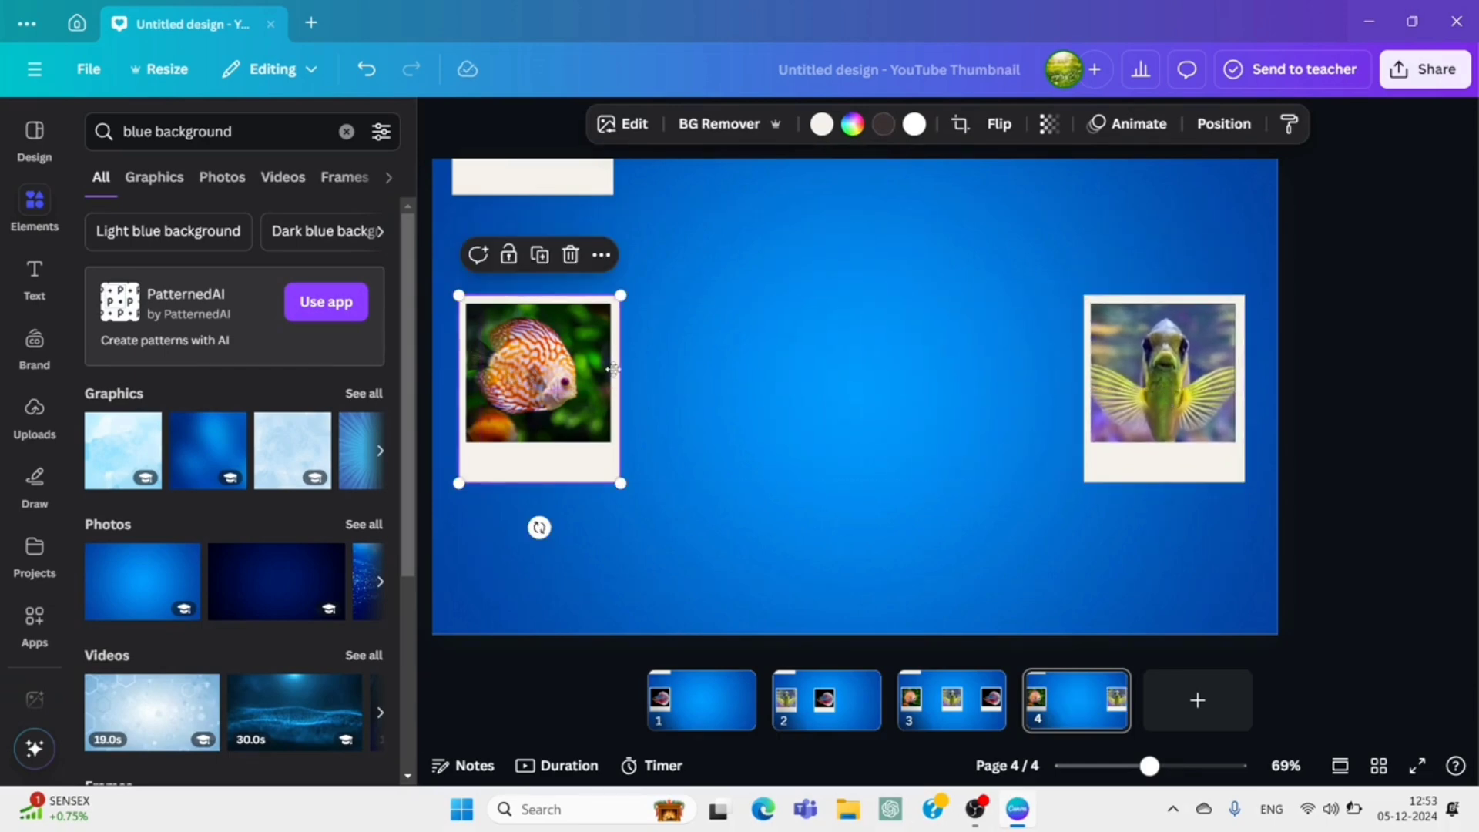
left_click_drag(614, 370, 848, 376)
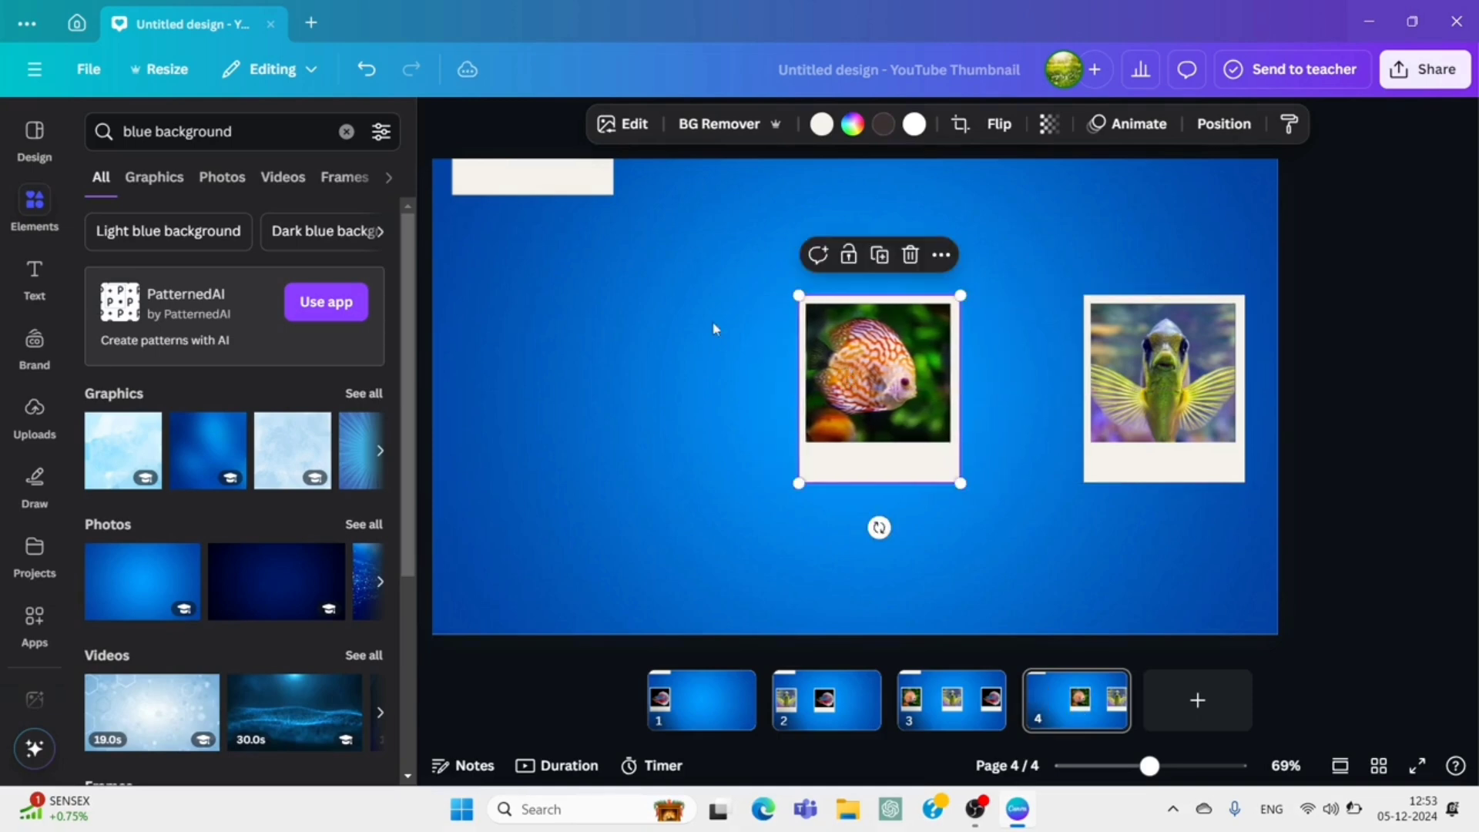
left_click(514, 181)
left_click_drag(514, 244, 522, 469)
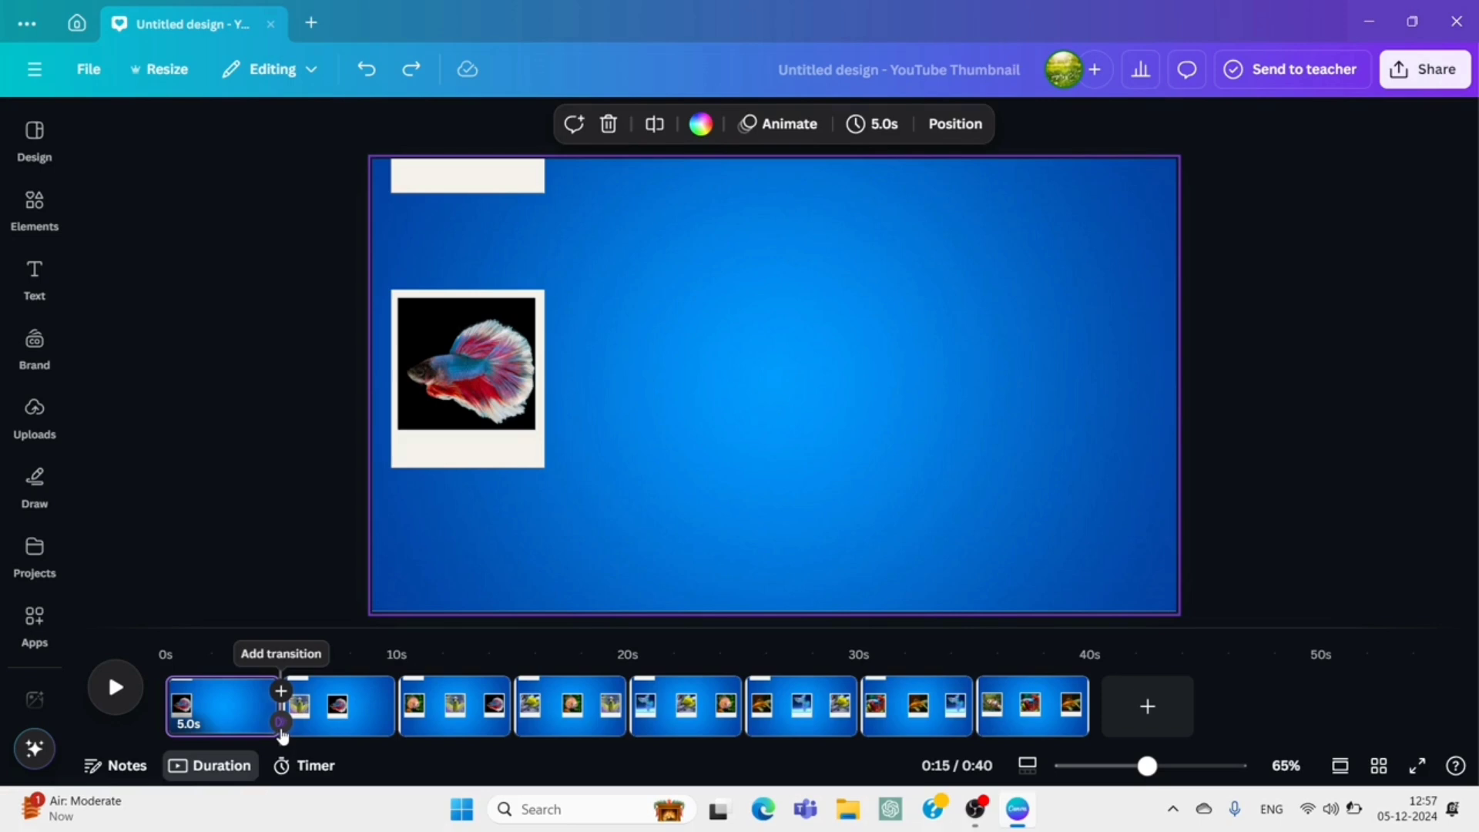
Apply a Match & Move transition with a 2.5-second duration between all pages.
left_click(281, 724)
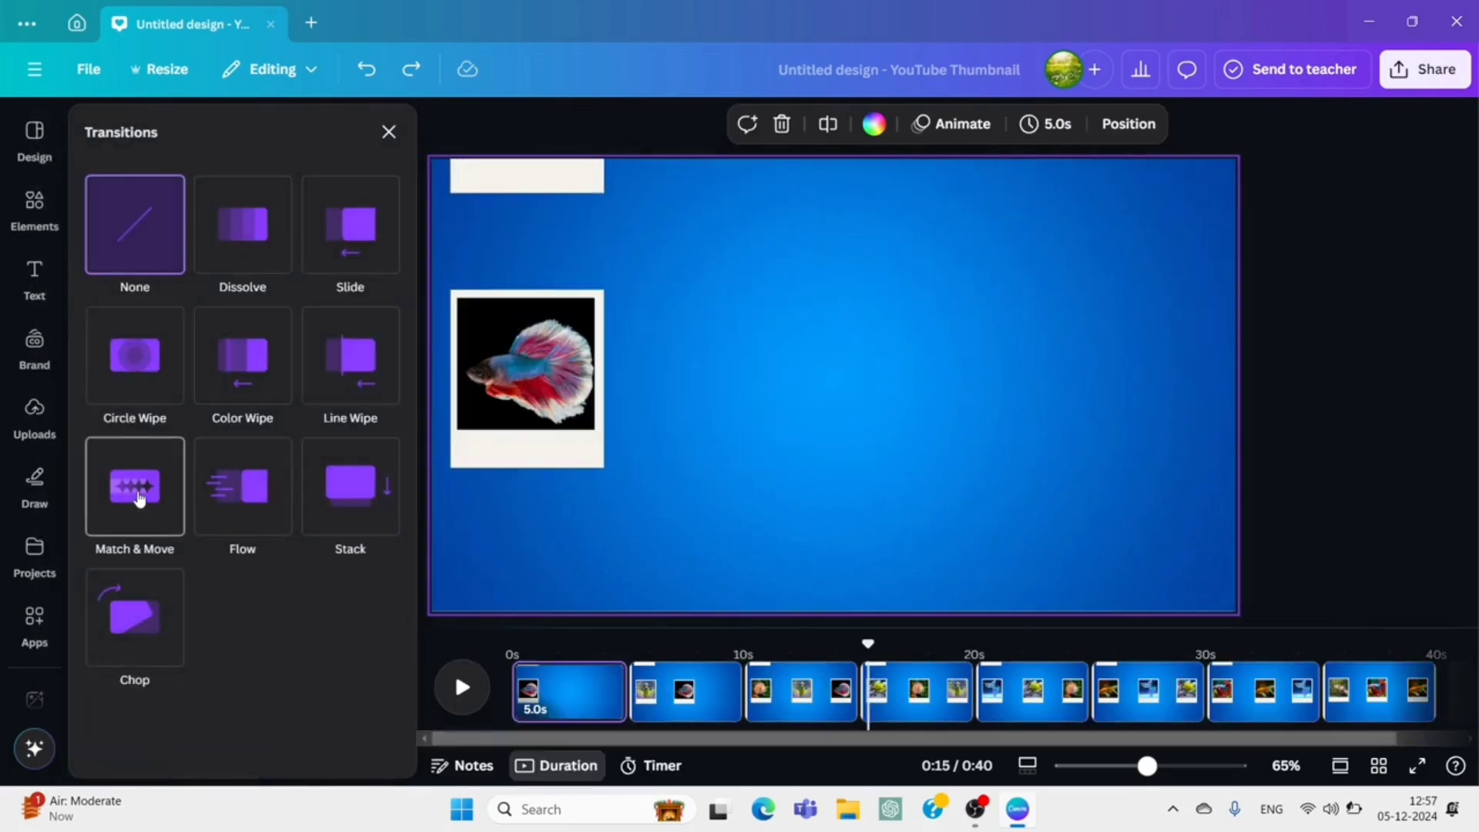
left_click(139, 499)
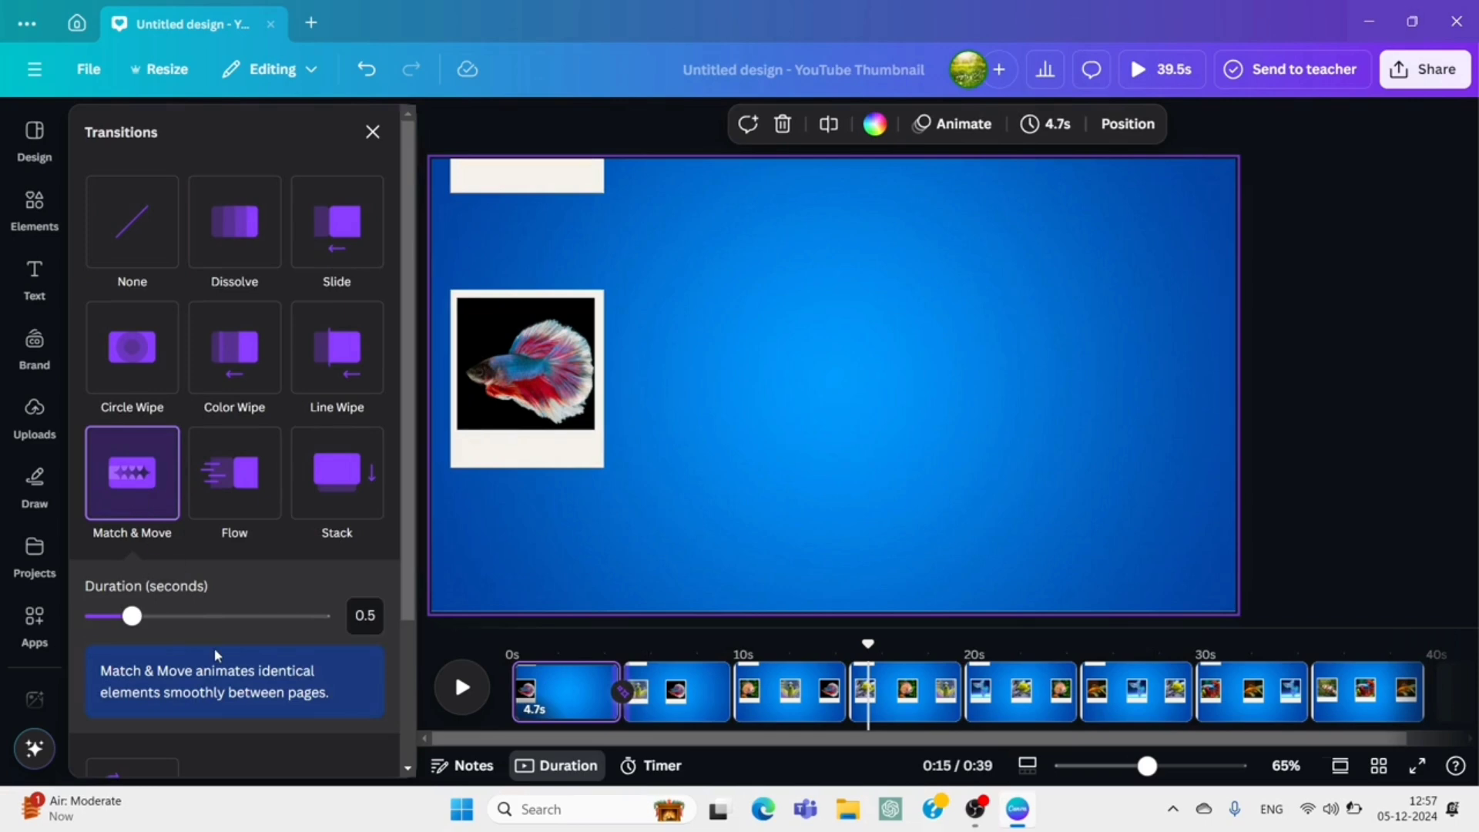
scroll(214, 649, "down", 2)
left_click(240, 746)
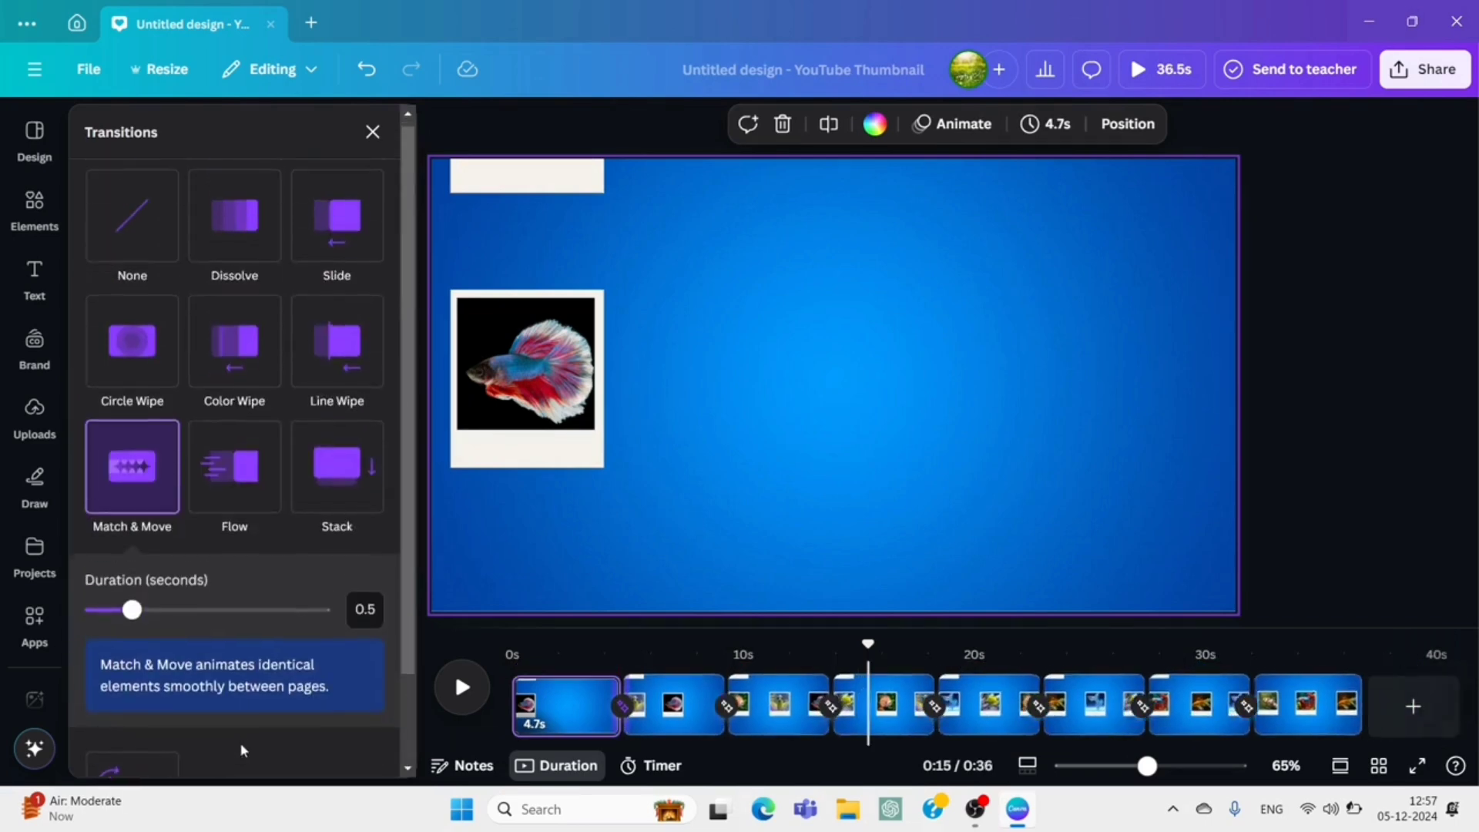
left_click_drag(132, 615, 343, 641)
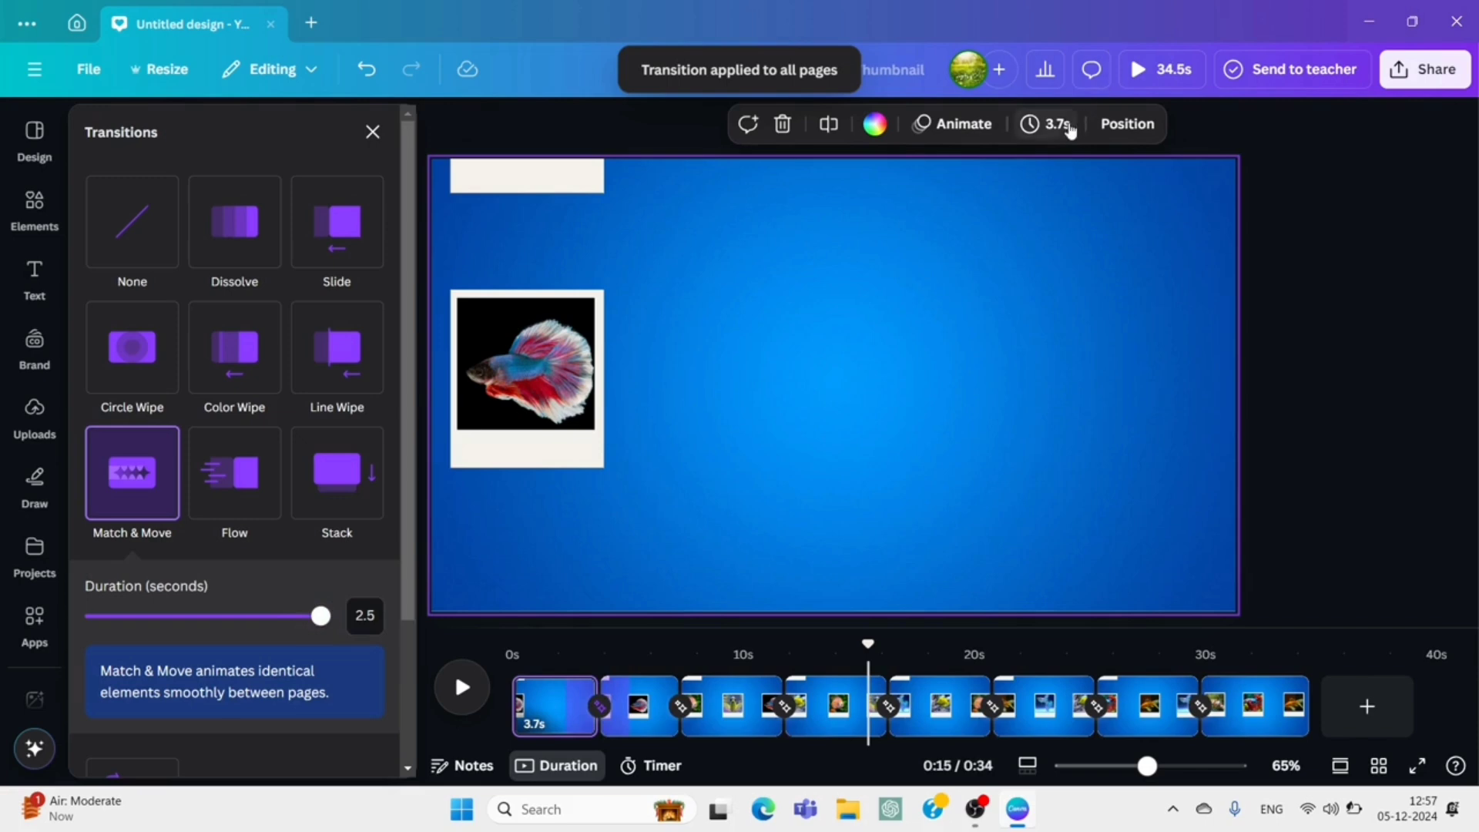
Set the timing of all eight pages to 2.4 seconds and play the animation.
left_click(1052, 125)
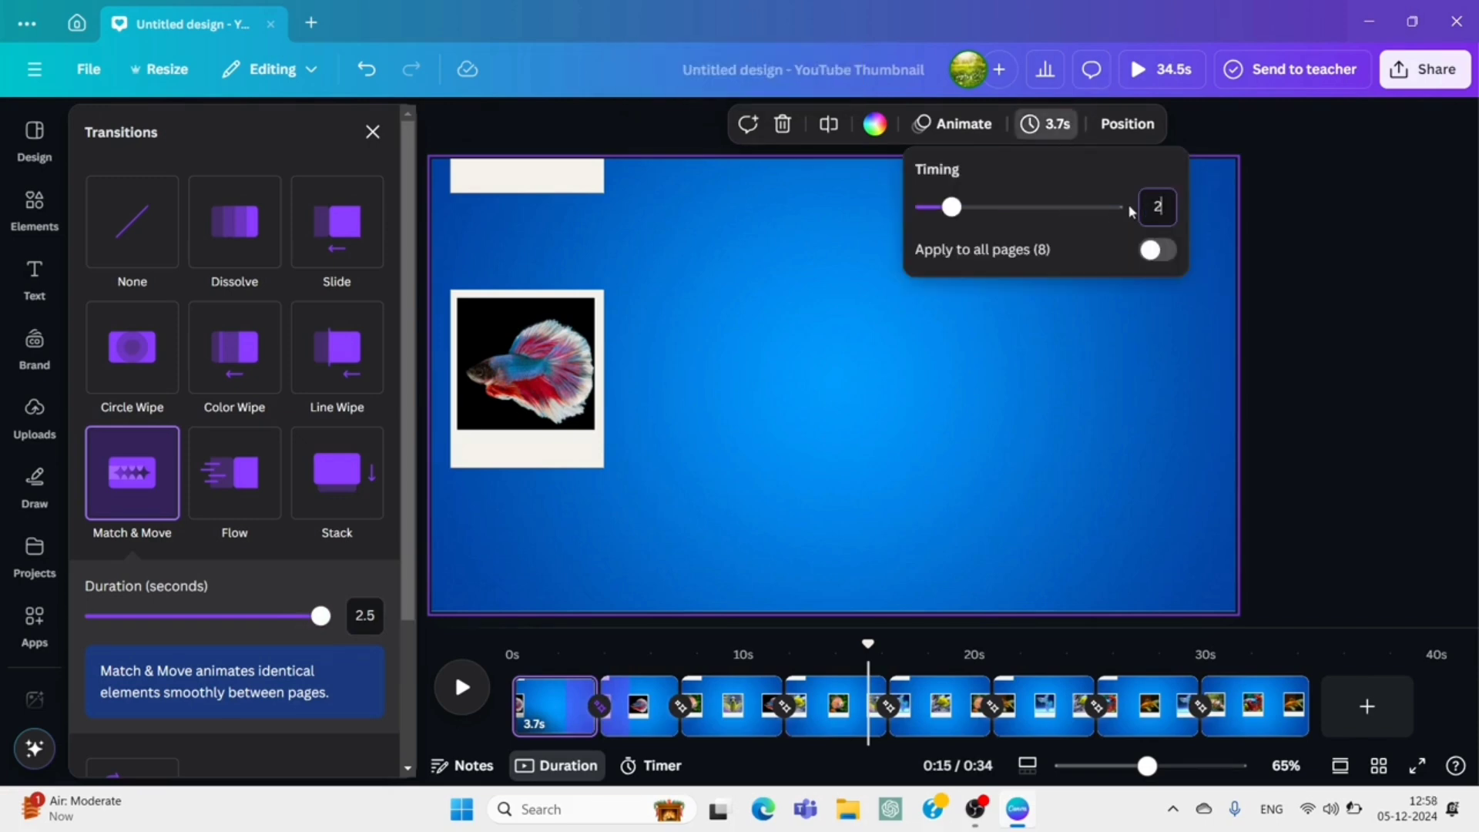
type("2.4")
key("Return")
left_click(1156, 250)
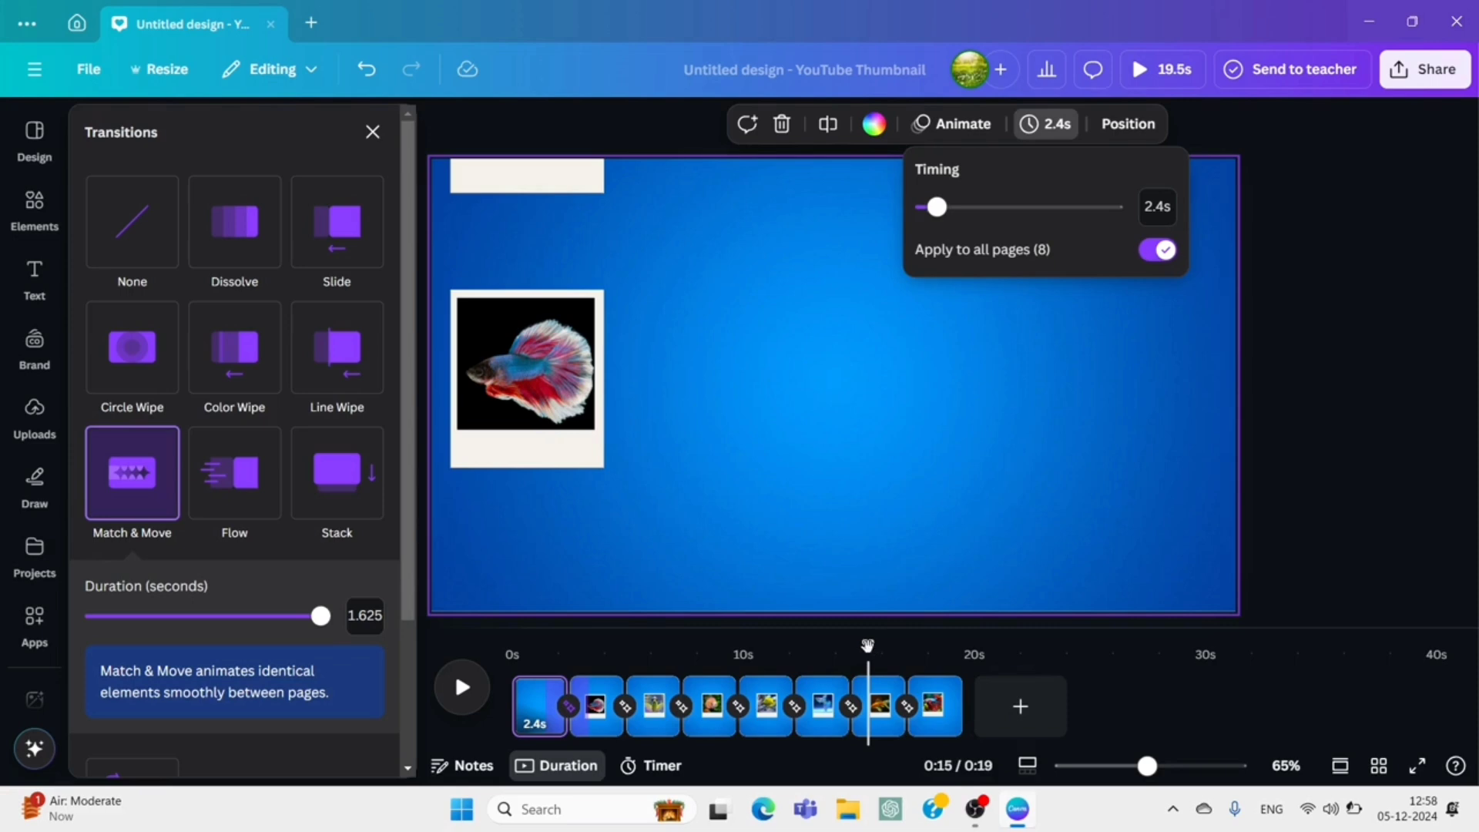
left_click(117, 688)
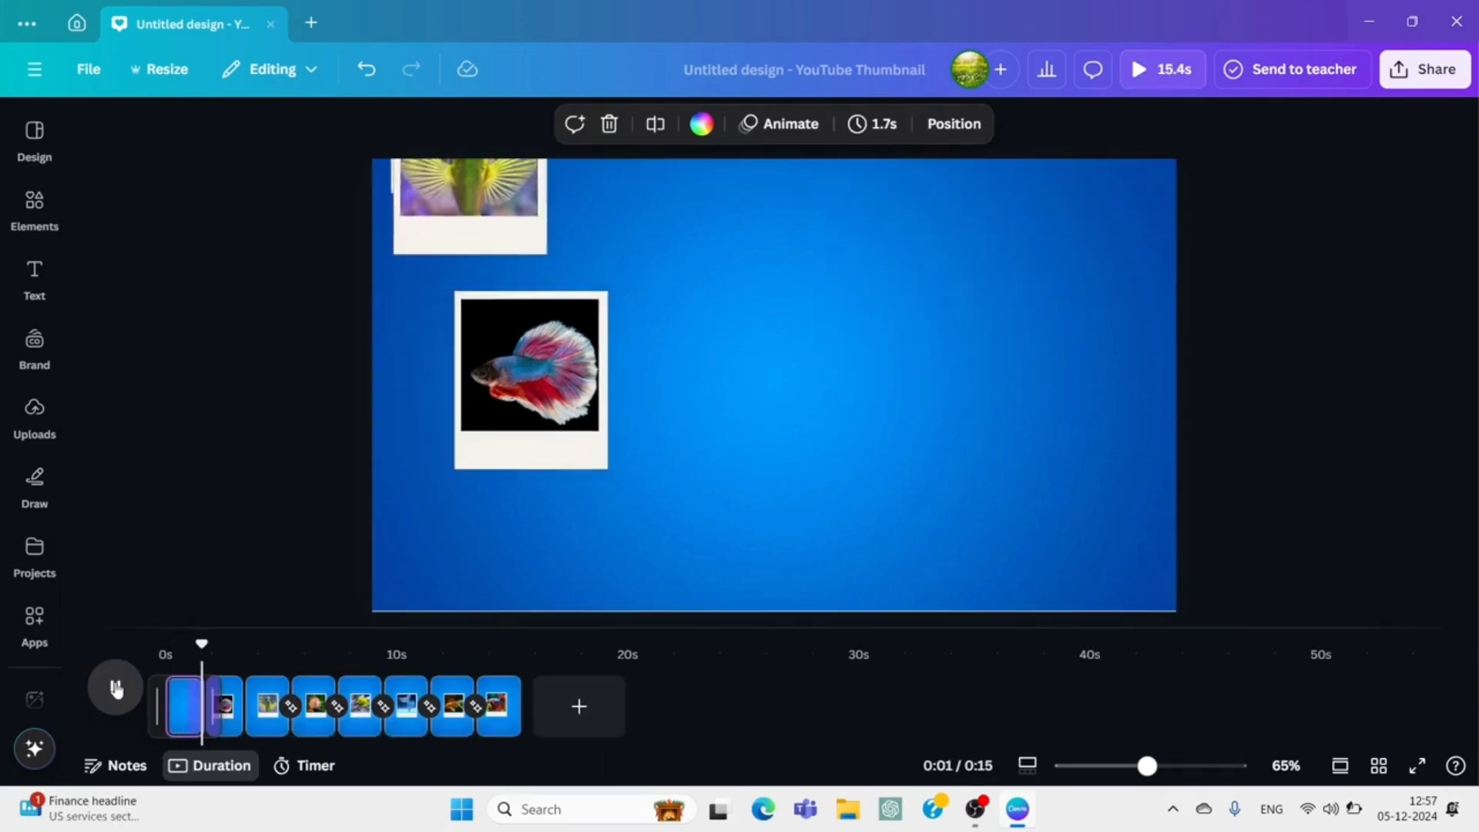